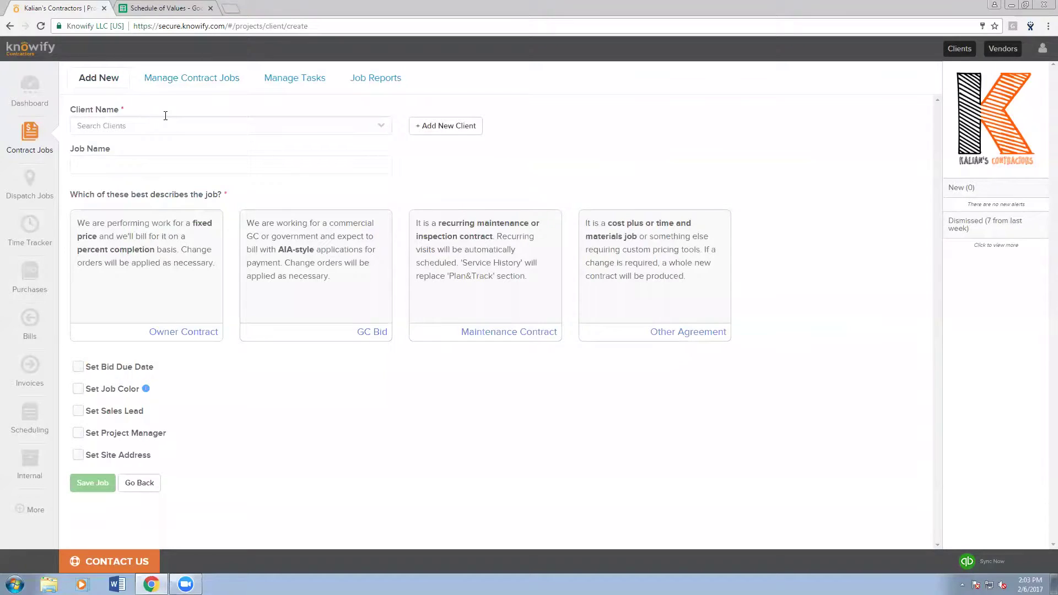
pyautogui.click(167, 125)
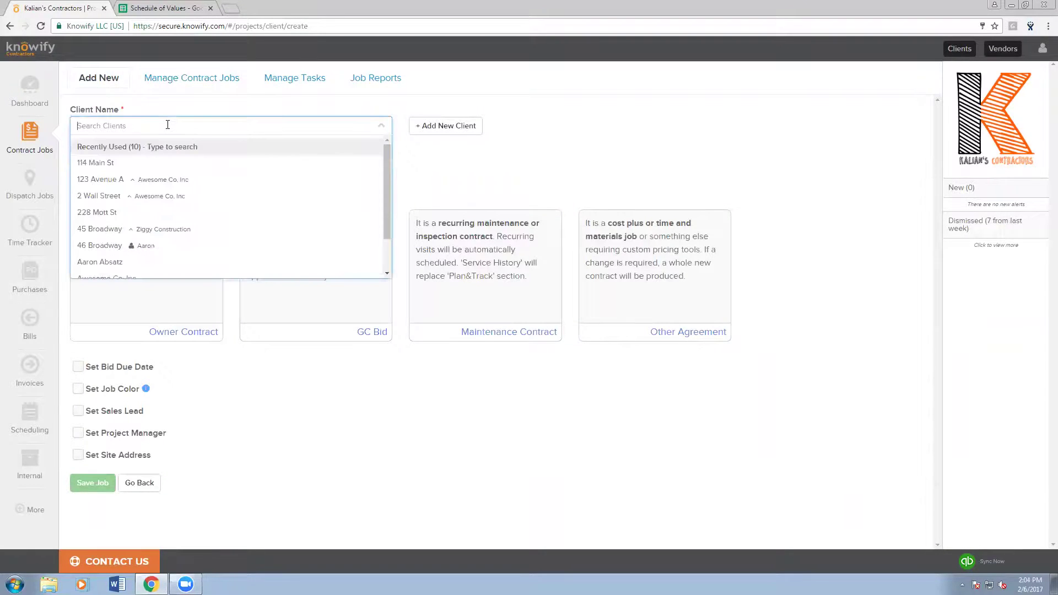
pyautogui.click(138, 245)
pyautogui.click(149, 168)
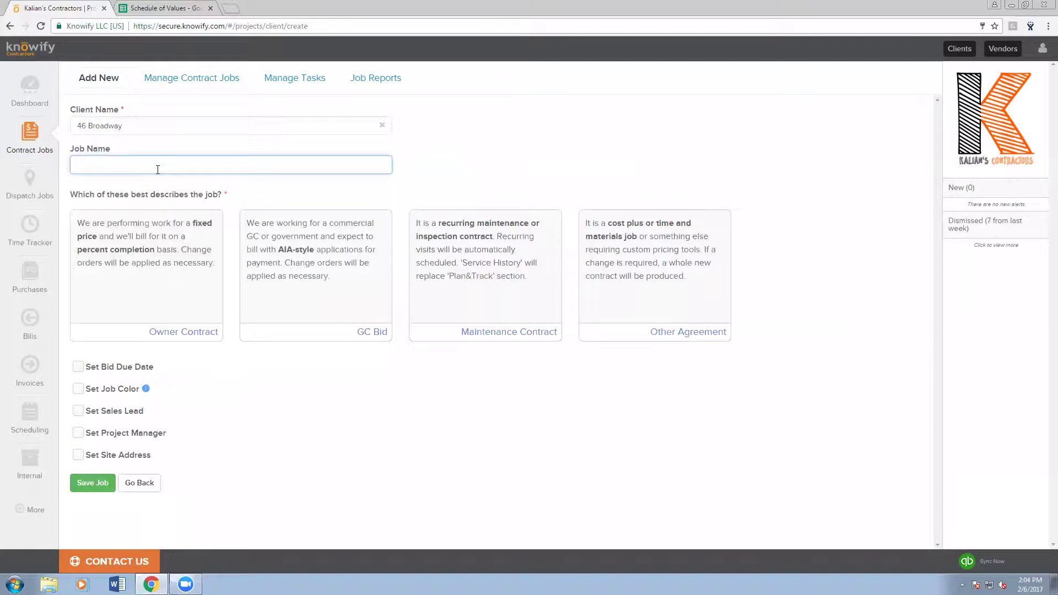
pyautogui.write('AIA Webinar Job')
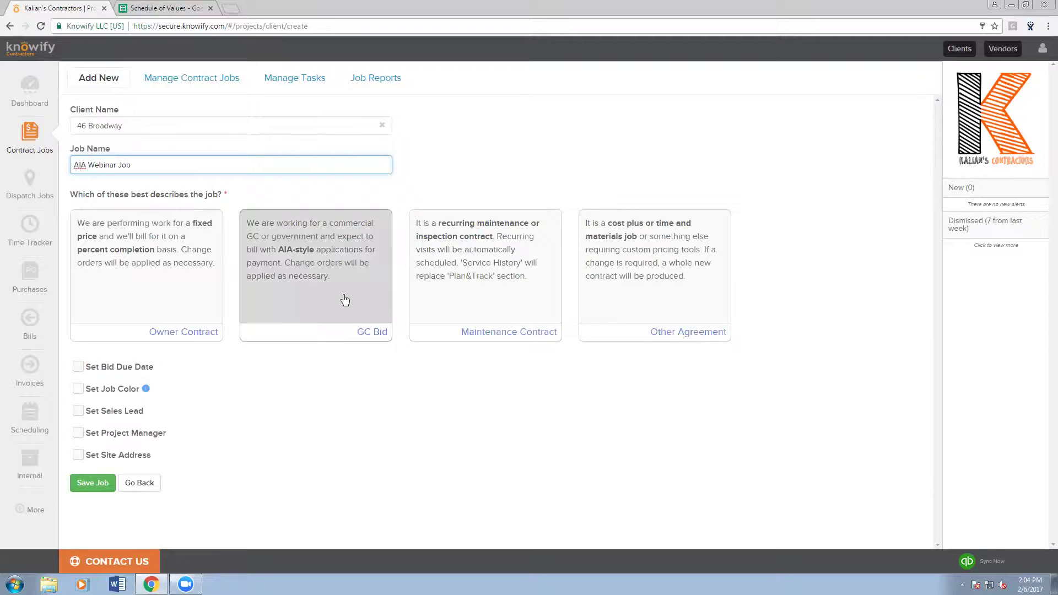
pyautogui.click(330, 319)
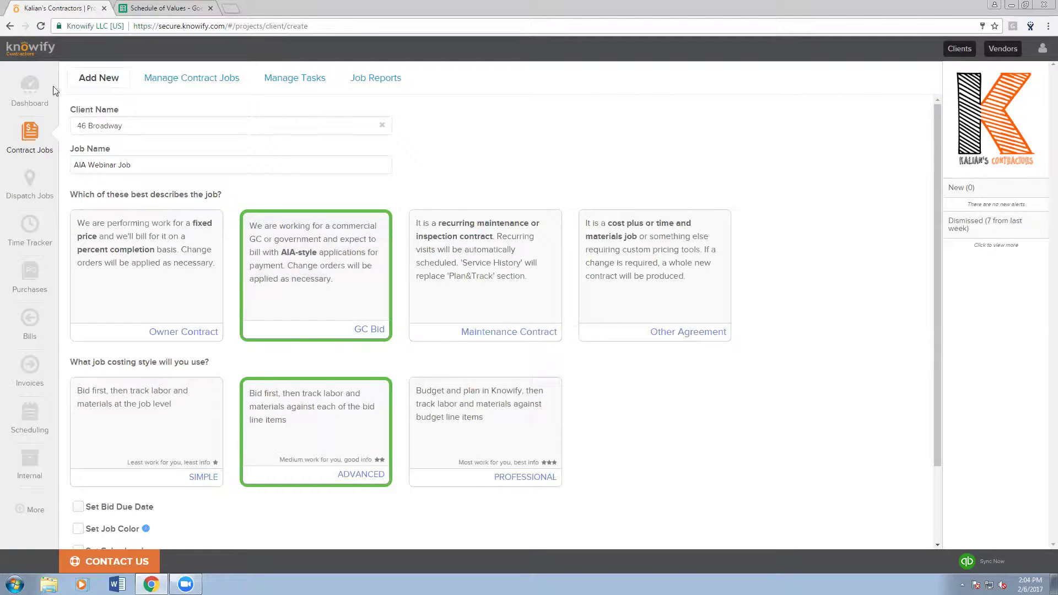
# - Confirm AIA-style Invoicing is checked under Admin > Customize > Features, then return to the Dashboard
pyautogui.click(1042, 49)
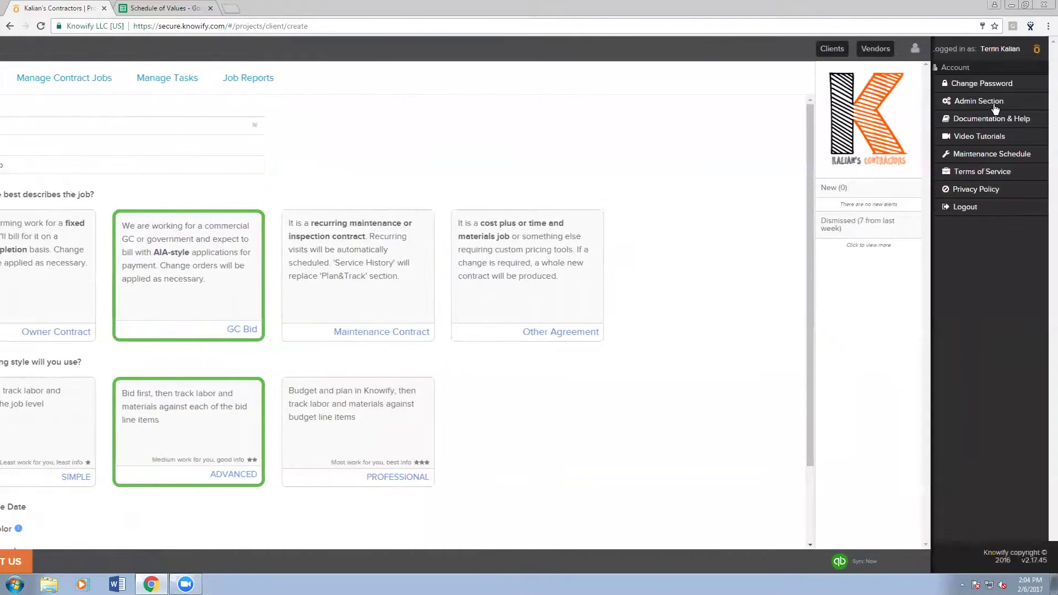
pyautogui.click(974, 101)
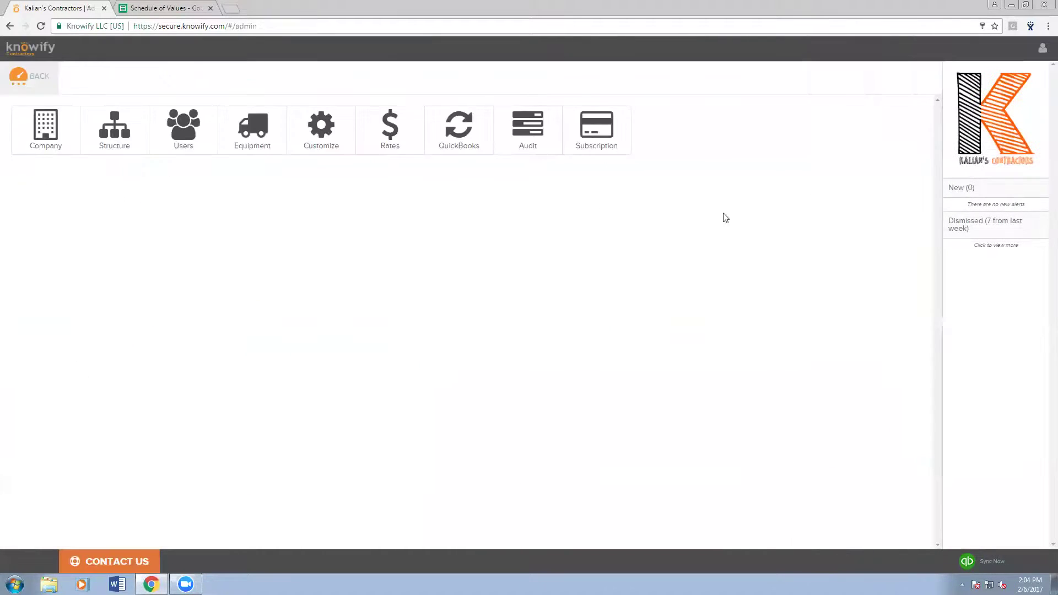
pyautogui.click(336, 151)
pyautogui.click(31, 236)
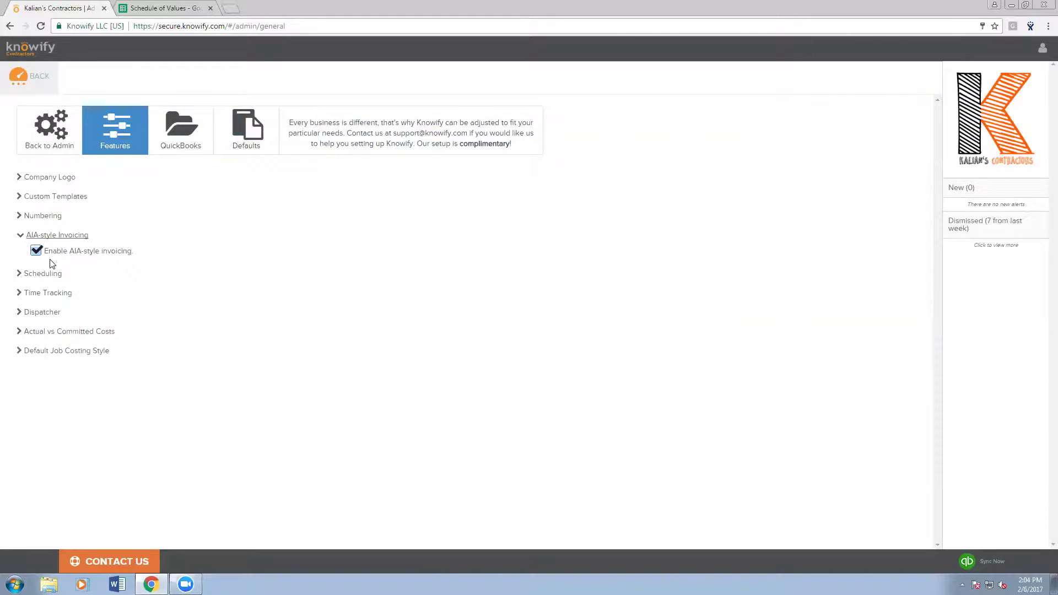
pyautogui.click(55, 92)
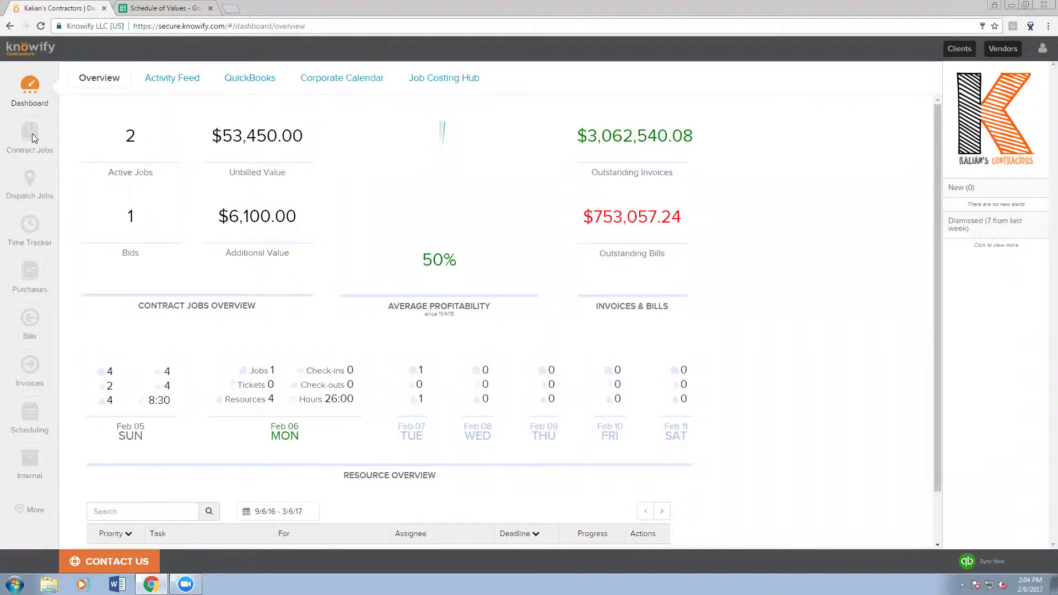
# - Reload the dashboard overview page from the address bar, which freezes the page
pyautogui.click(170, 27)
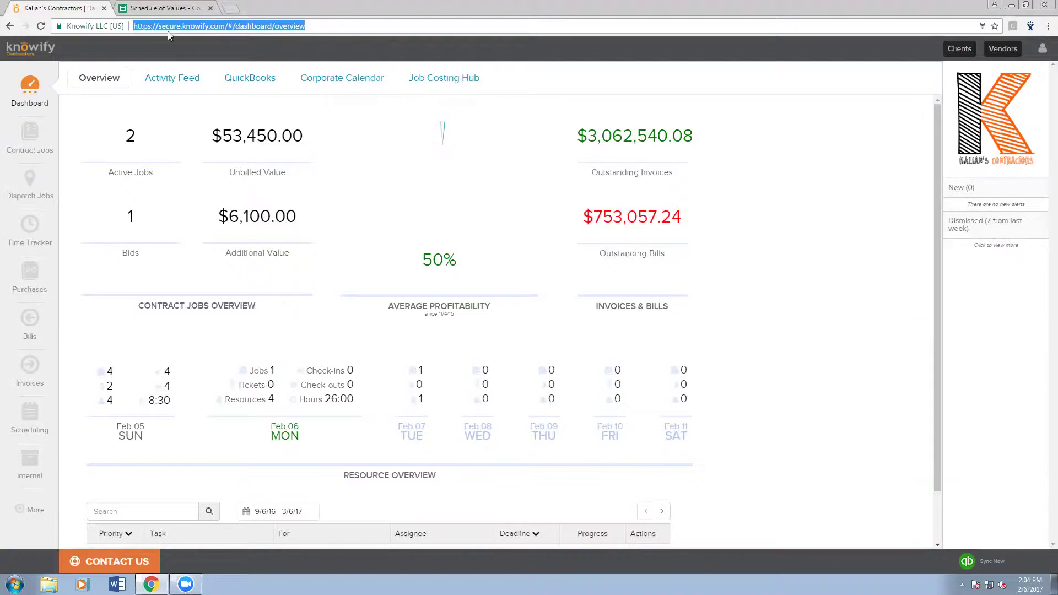
pyautogui.click(44, 135)
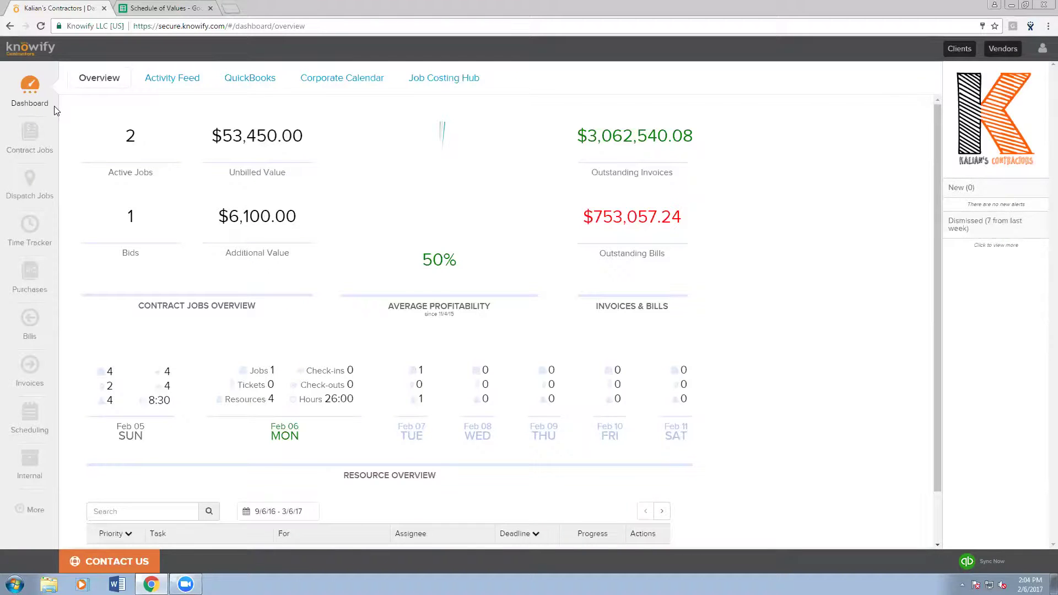
pyautogui.click(145, 28)
pyautogui.press('Return')
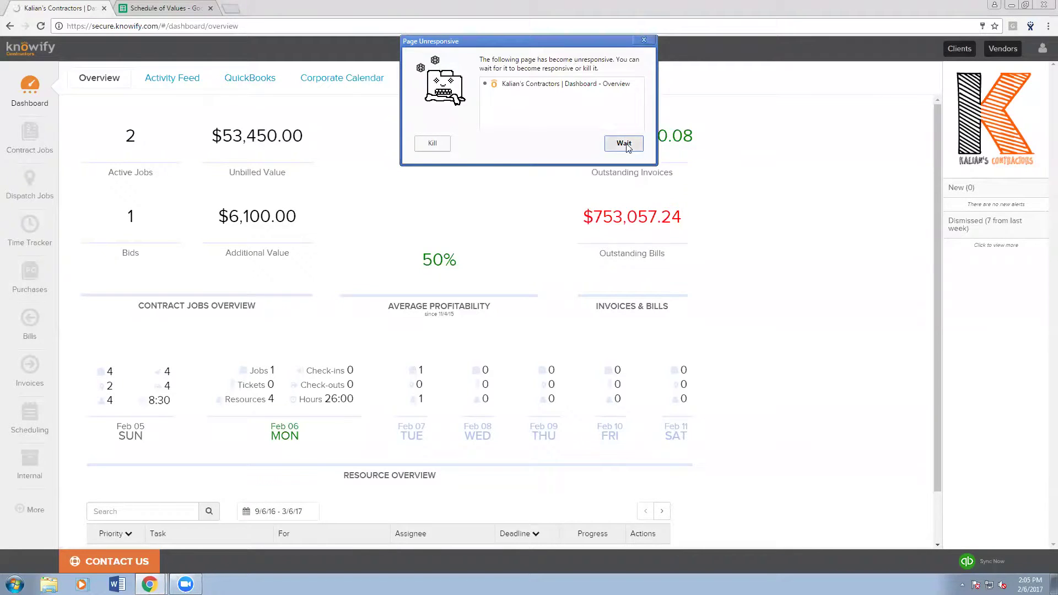
# - Kill the unresponsive tab and reload the Knowify /#/dashboard/overview page
pyautogui.click(433, 145)
pyautogui.moveTo(166, 26); pyautogui.dragTo(238, 26)
pyautogui.write('/jo')
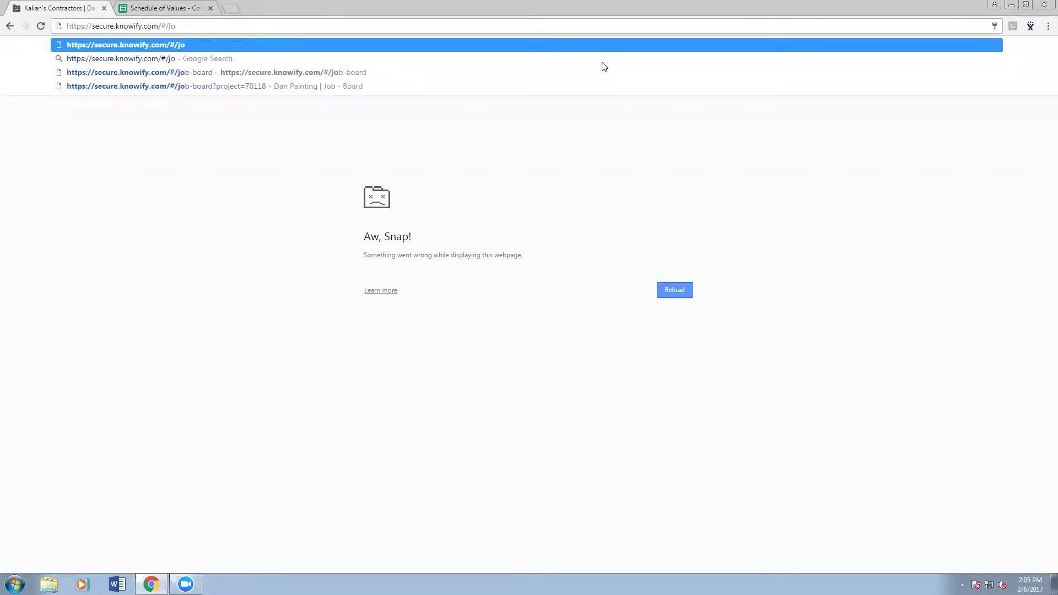
pyautogui.press('BackSpace')
pyautogui.press('BackSpace')
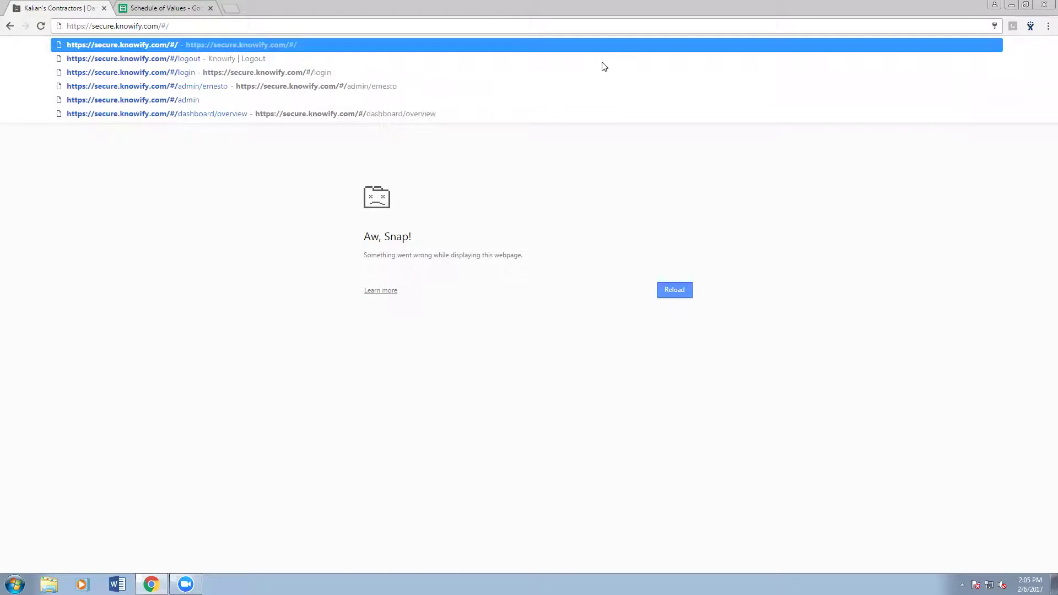
pyautogui.press('Down')
pyautogui.press('Down')
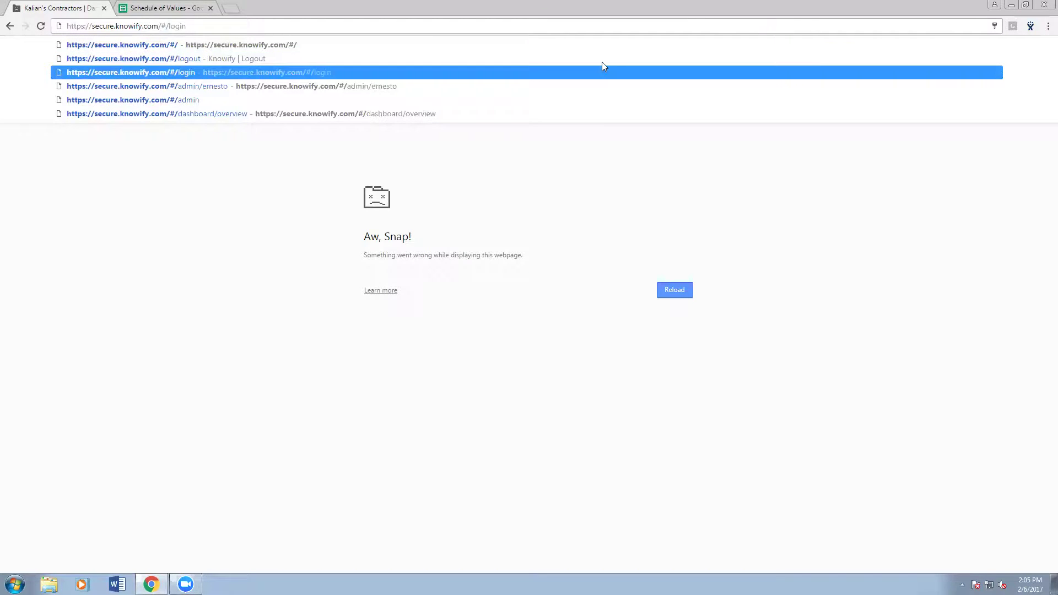
pyautogui.press('Down')
pyautogui.press('Down')
pyautogui.press('Down')
pyautogui.press('Return')
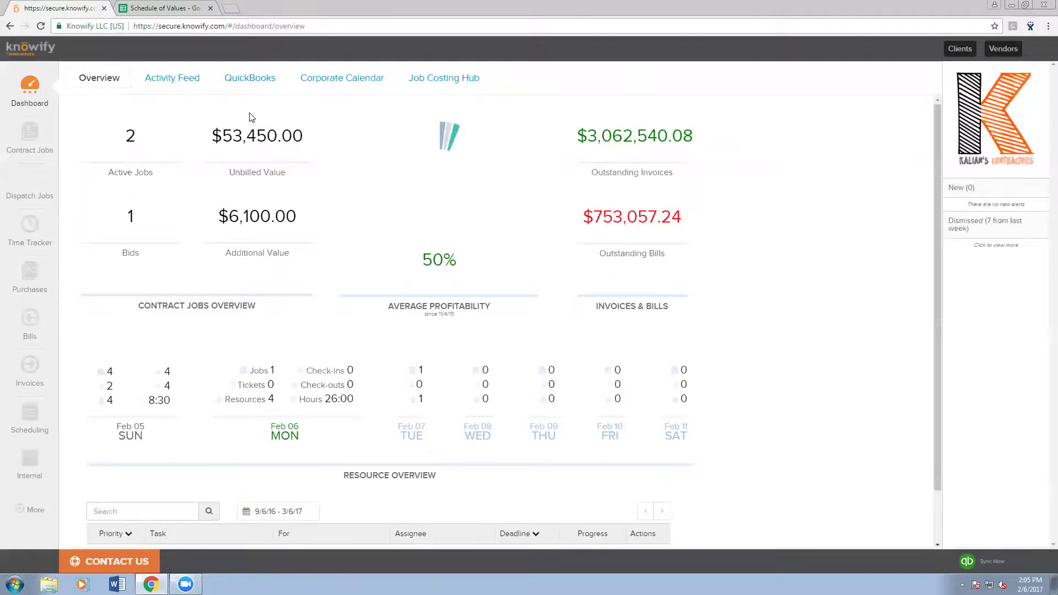
pyautogui.click(30, 135)
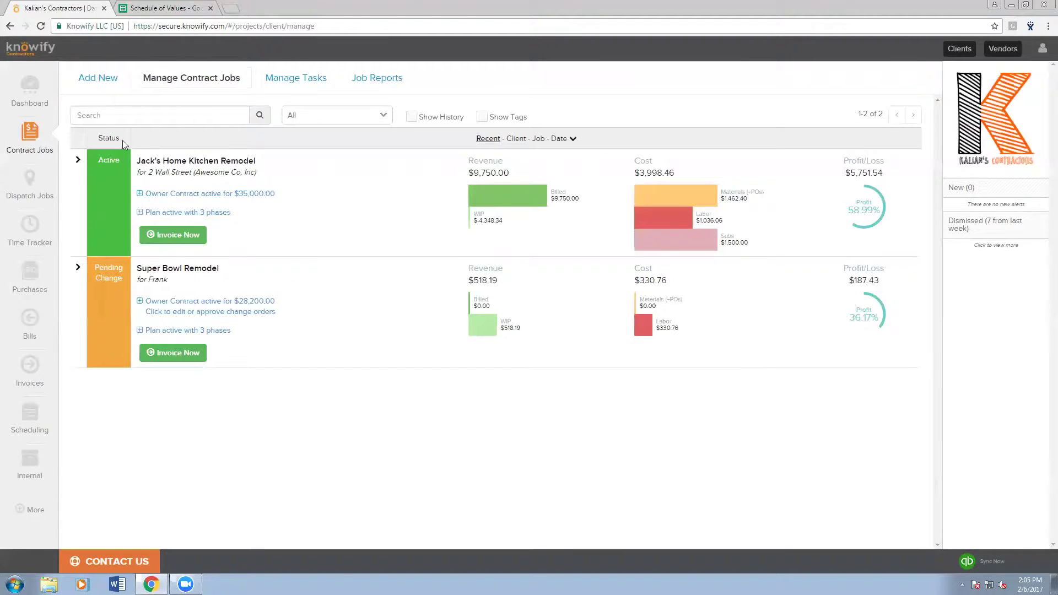
pyautogui.click(141, 128)
pyautogui.click(134, 245)
pyautogui.click(128, 167)
pyautogui.write('AIA')
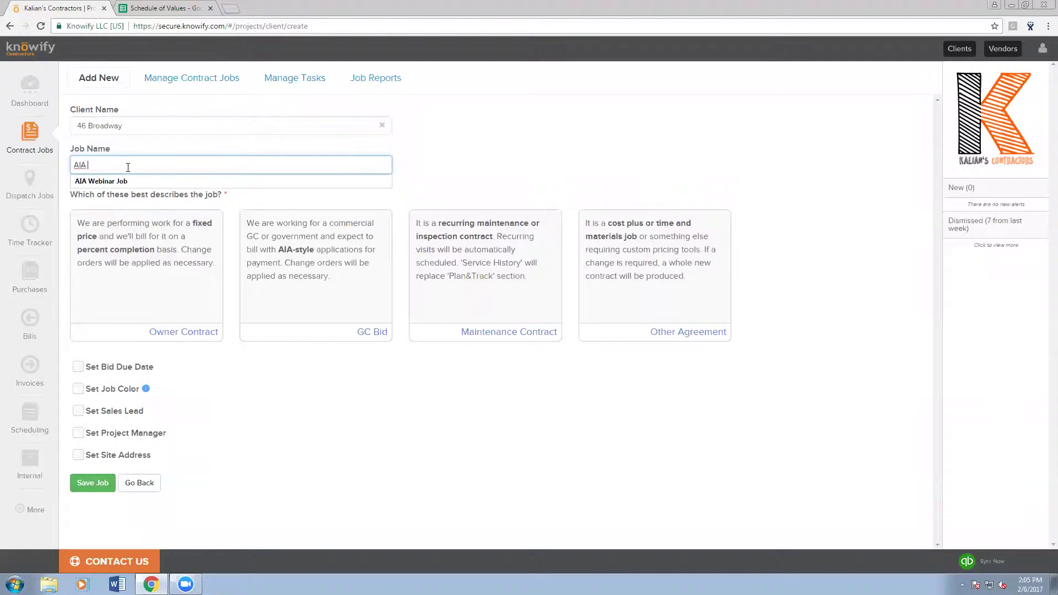
pyautogui.press('Down')
pyautogui.press('Return')
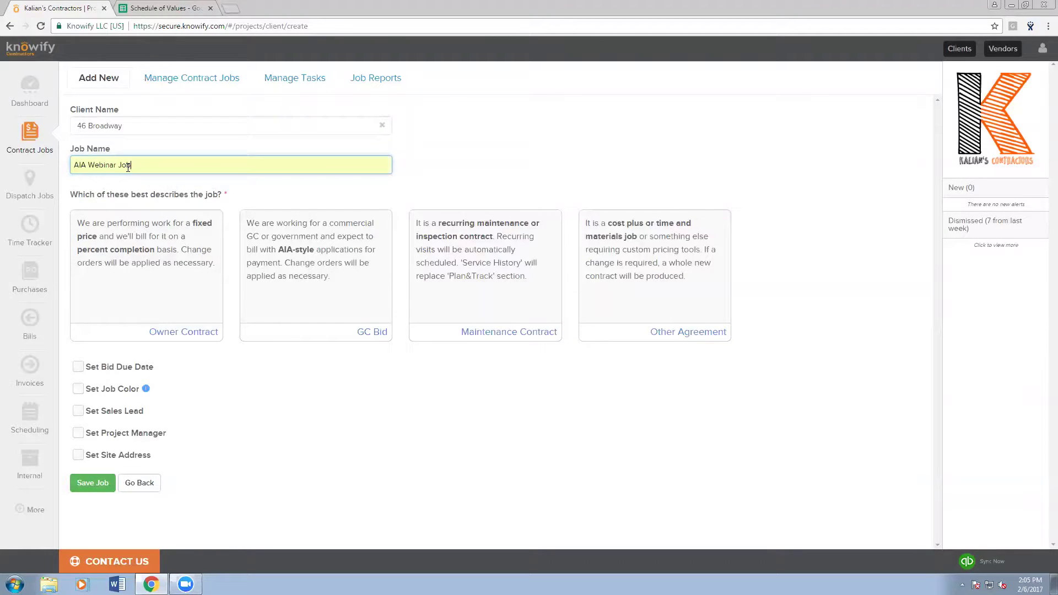
# - Make the job a GC Bid with SIMPLE job costing
pyautogui.click(135, 321)
pyautogui.scroll(-2, 138, 309)
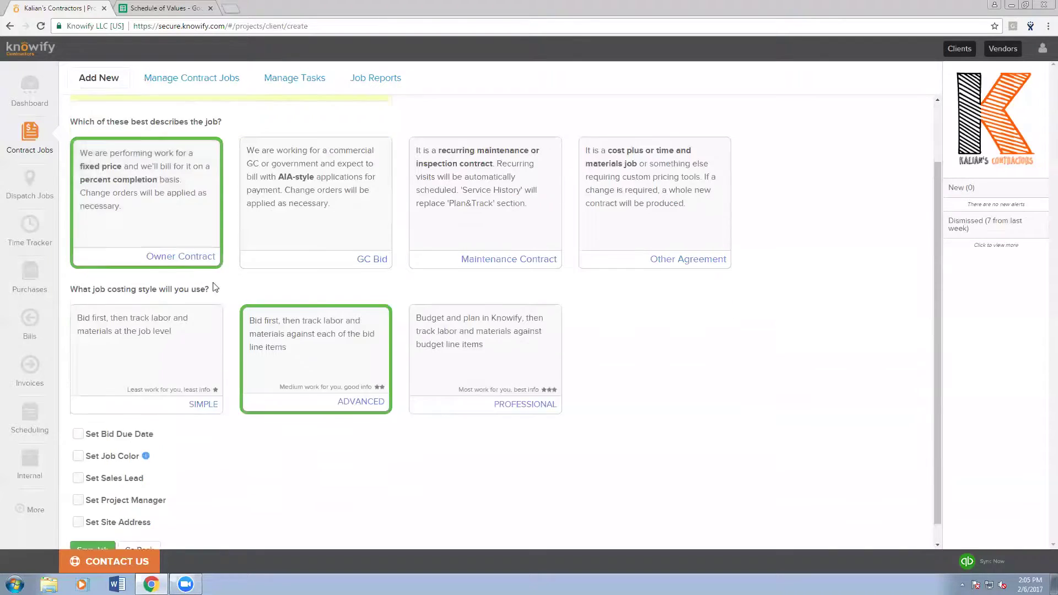
pyautogui.click(358, 231)
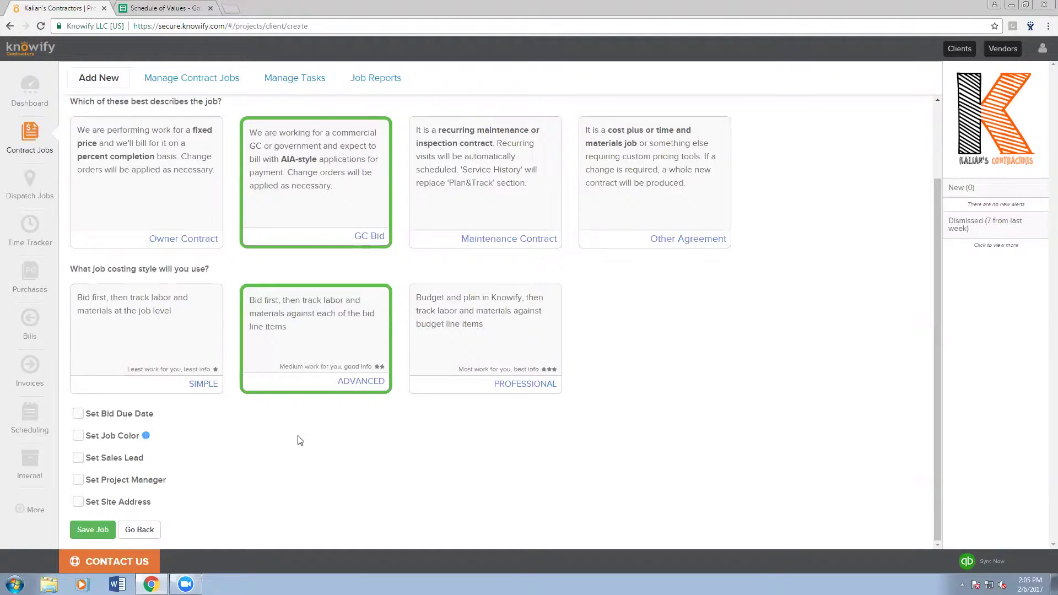
pyautogui.click(197, 385)
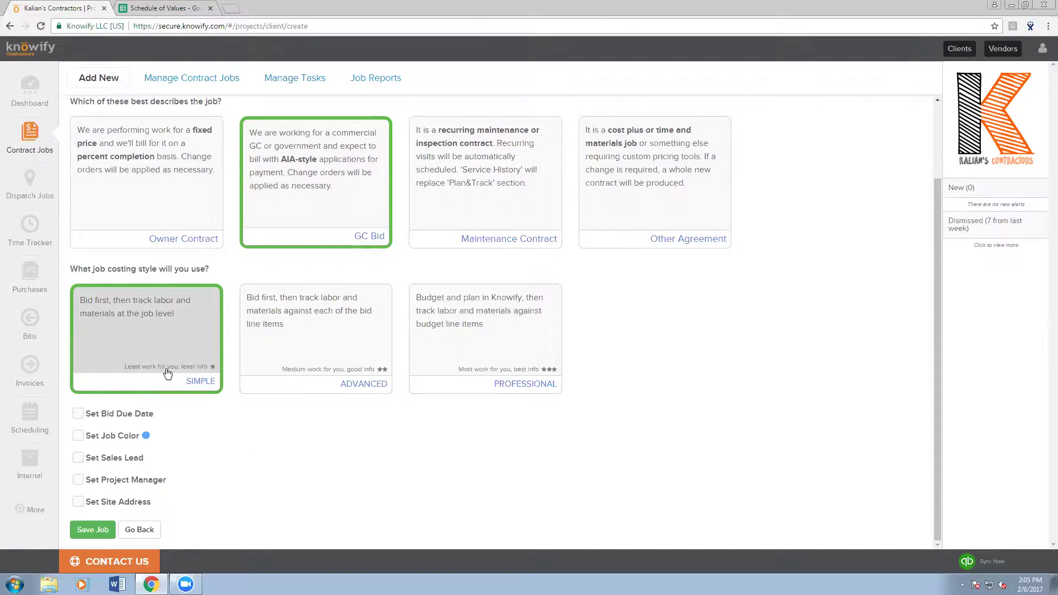
# - Set the job's site address to the client's address and save the job
pyautogui.click(79, 502)
pyautogui.scroll(-3, 231, 430)
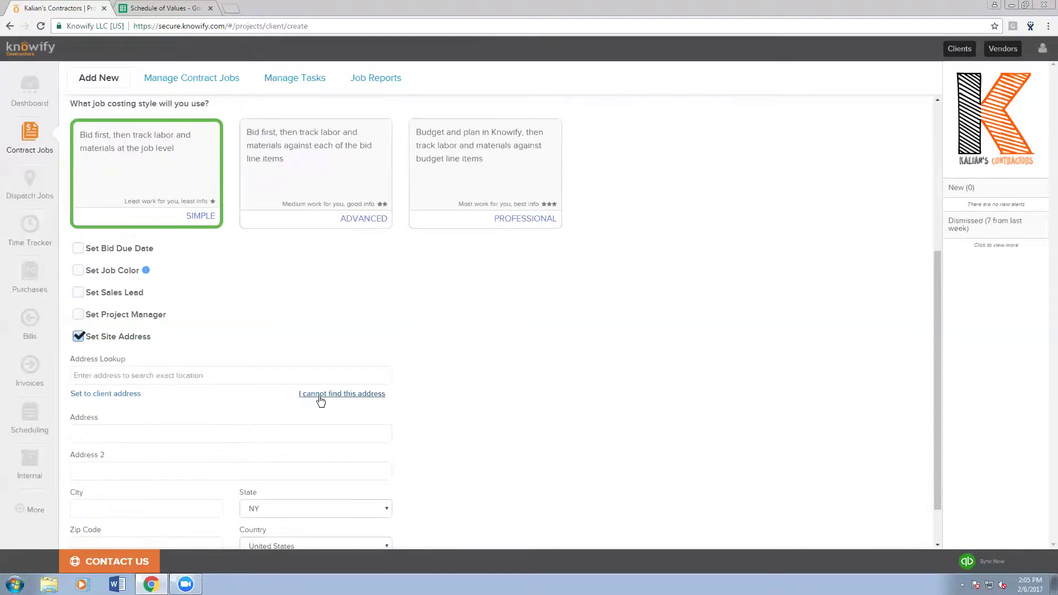
pyautogui.scroll(-1, 165, 370)
pyautogui.click(134, 340)
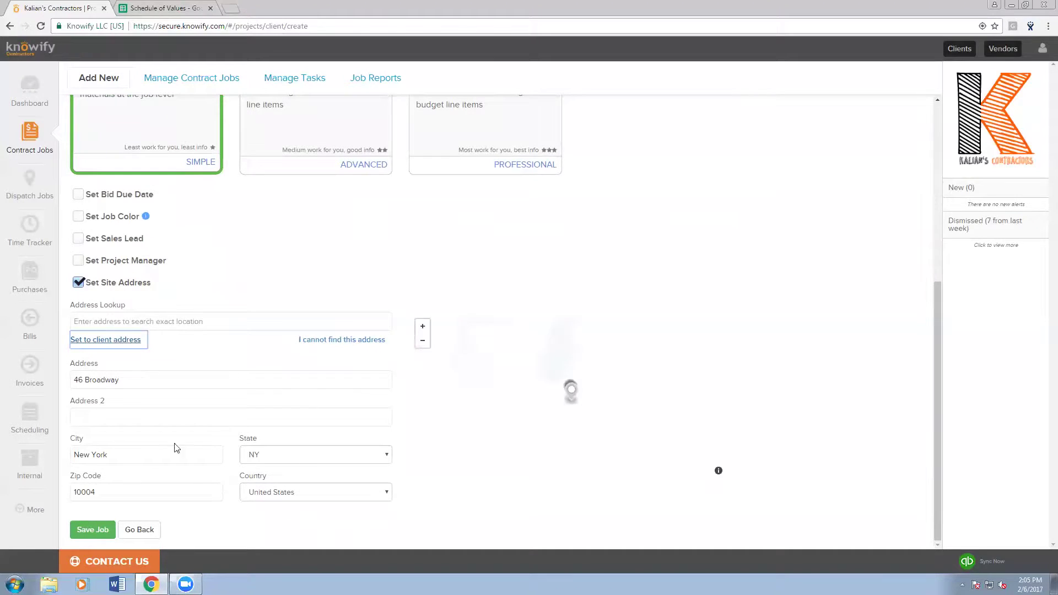
pyautogui.click(171, 411)
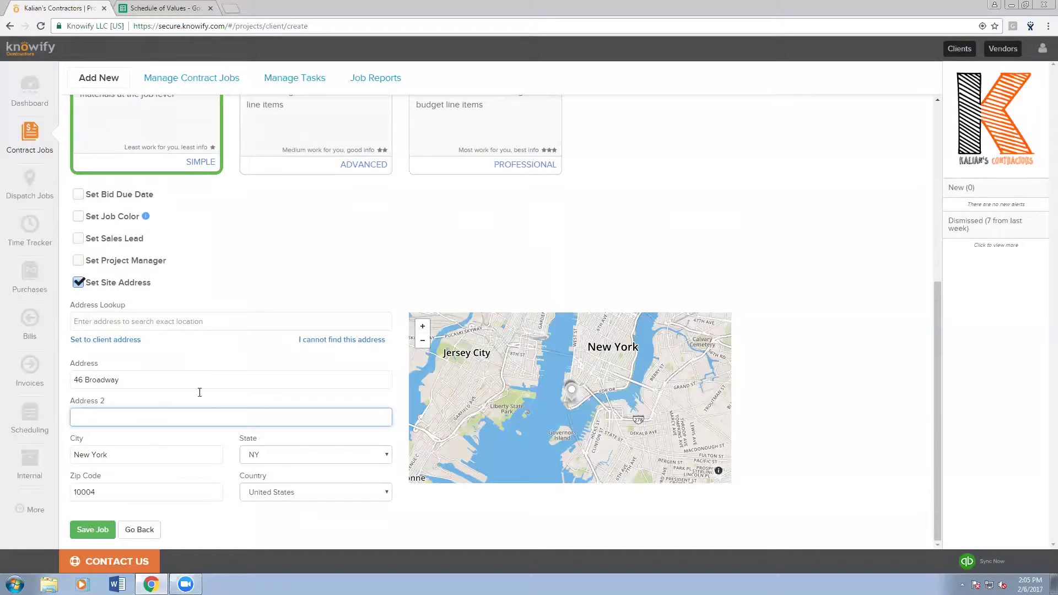
pyautogui.click(94, 529)
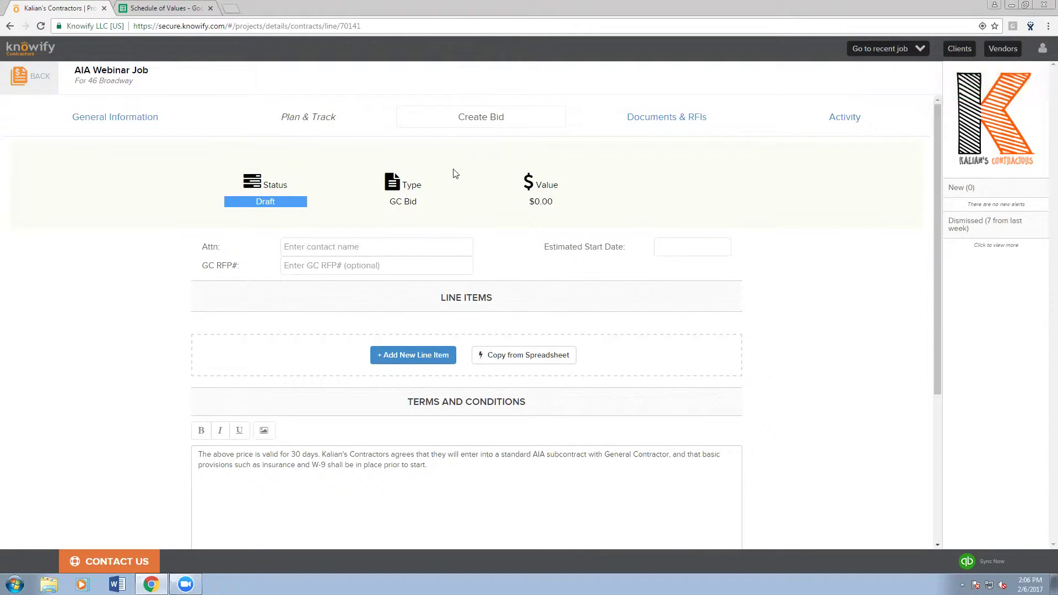
# - Fill in the bid's attention contact and GC RFP number 68234-2934
pyautogui.click(440, 247)
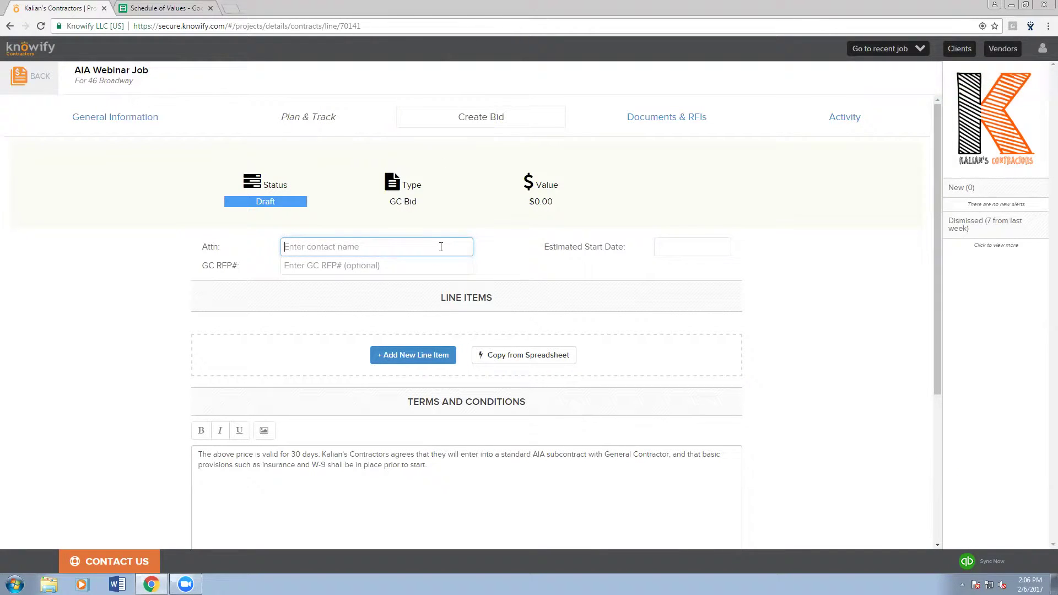
pyautogui.click(407, 267)
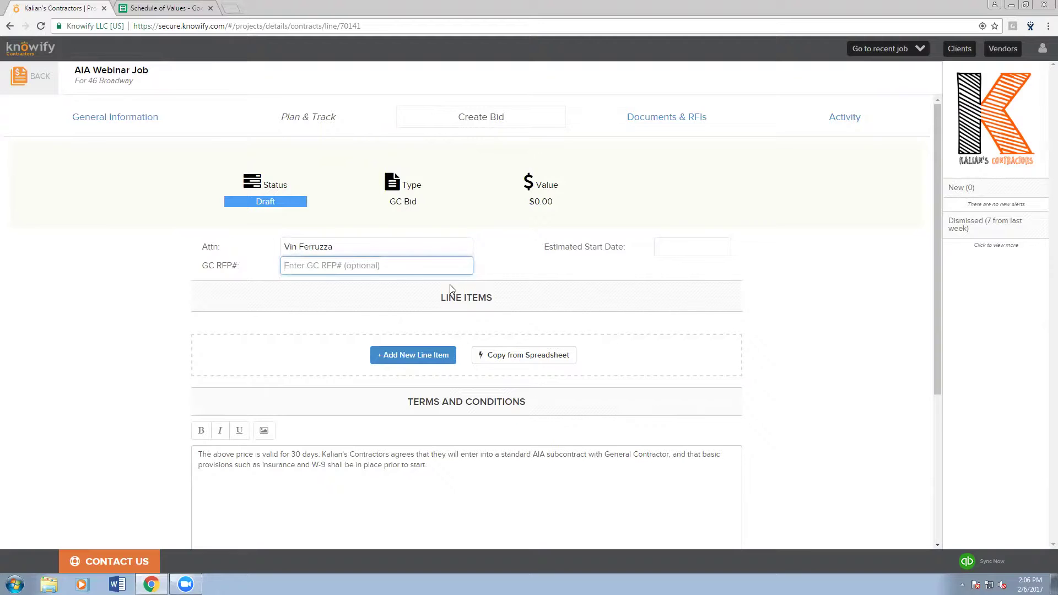
pyautogui.write('68234-2')
pyautogui.write('934')
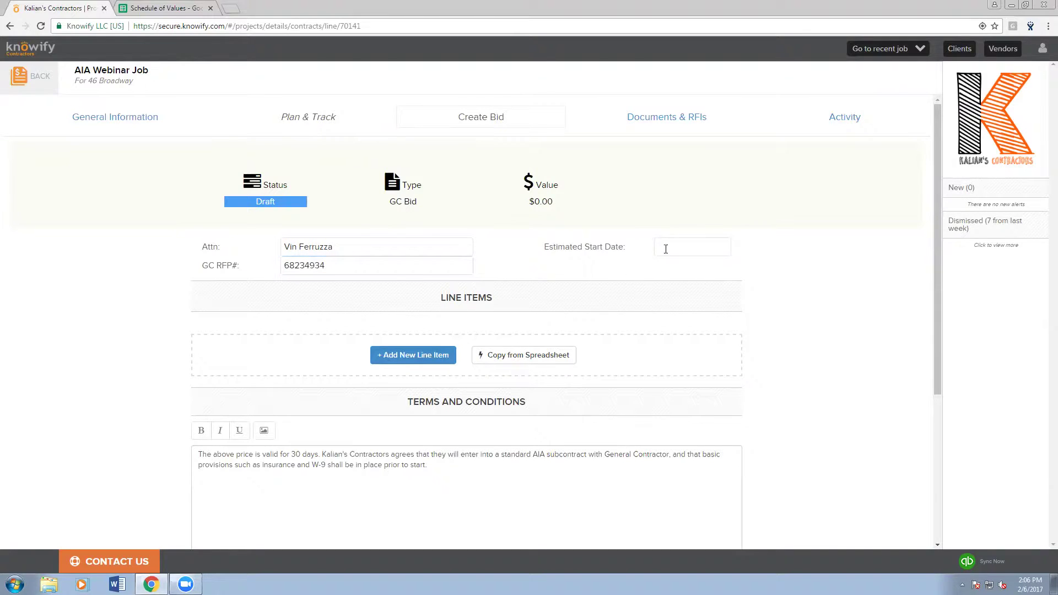
# - Set the estimated start date to 02/13/17
pyautogui.click(663, 248)
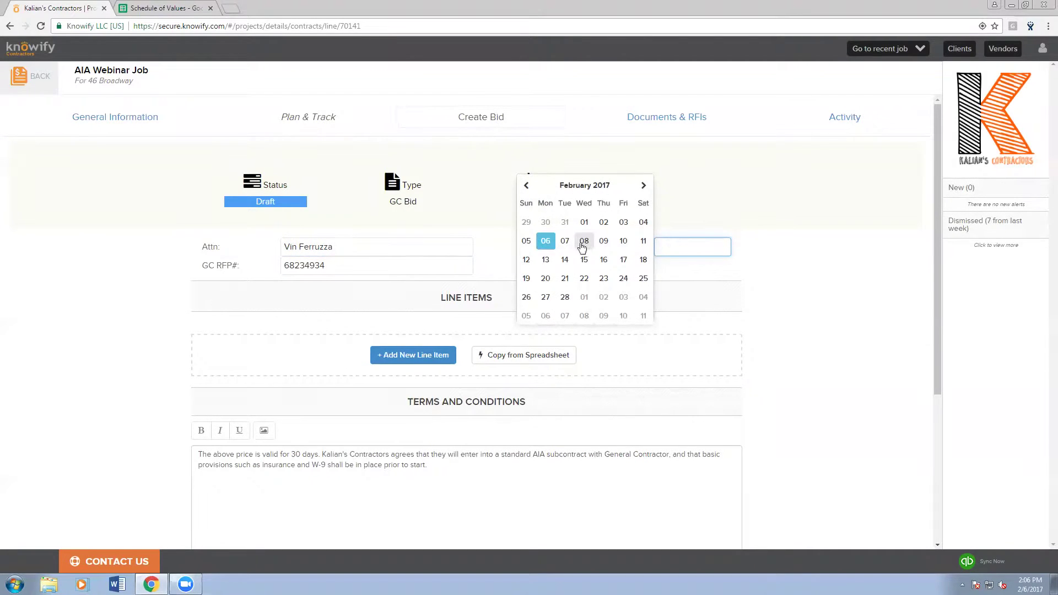
pyautogui.click(546, 259)
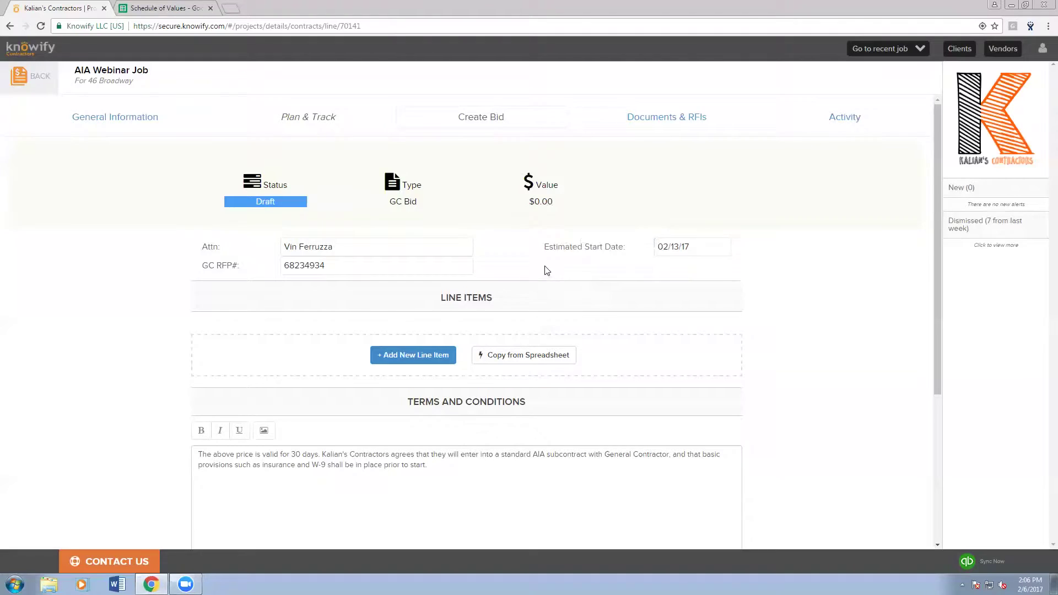
pyautogui.scroll(-2, 545, 267)
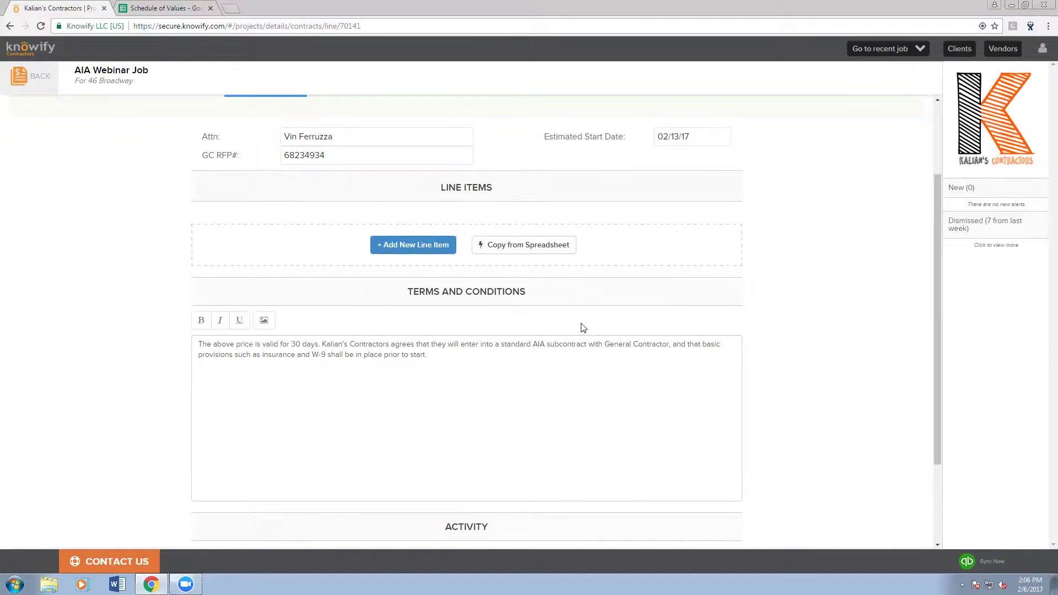
# - Add two empty line items, then delete the second one
pyautogui.click(439, 252)
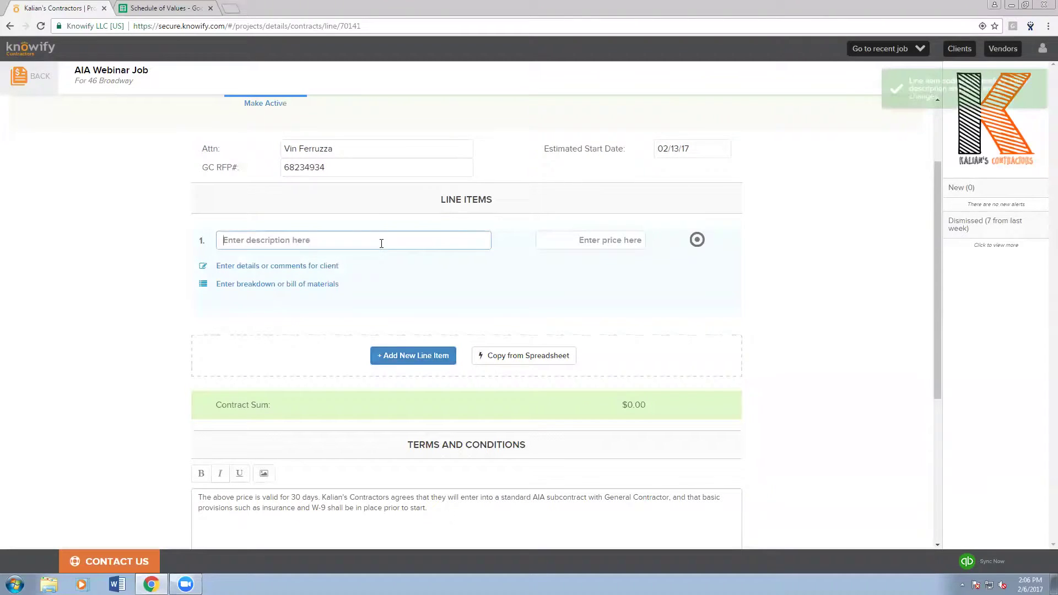
pyautogui.click(448, 354)
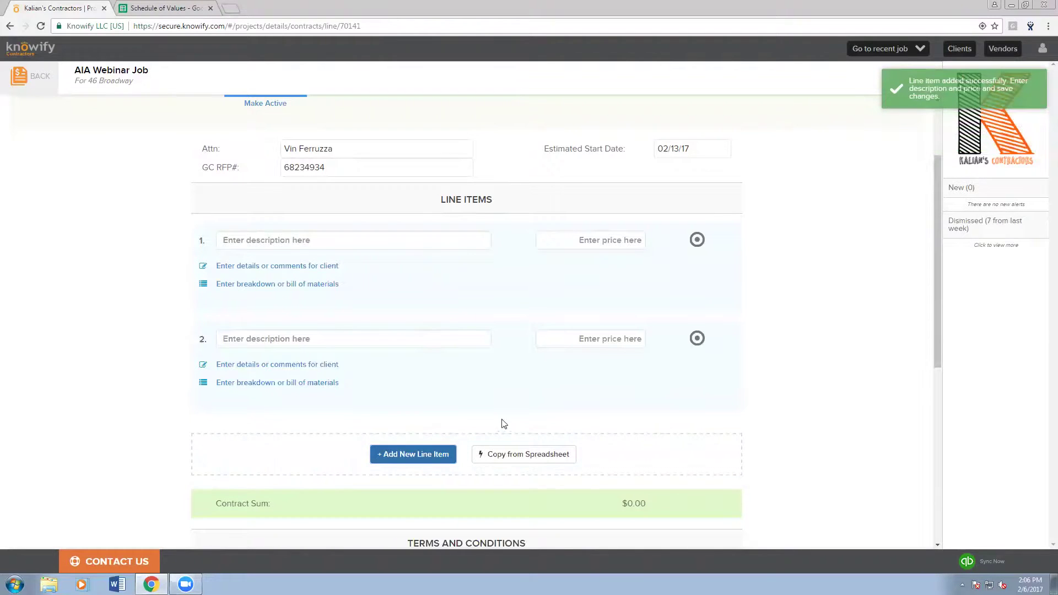
pyautogui.click(697, 341)
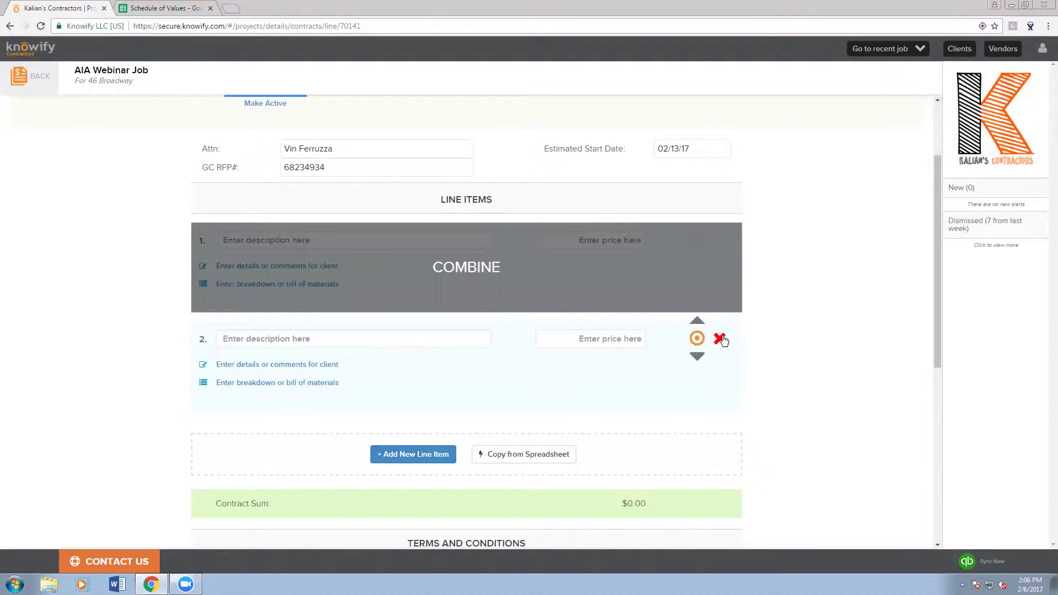
pyautogui.click(719, 339)
# - Enter test line items Demolition at $1,000 and Rough-IN at $2,000
pyautogui.click(423, 243)
pyautogui.write('D')
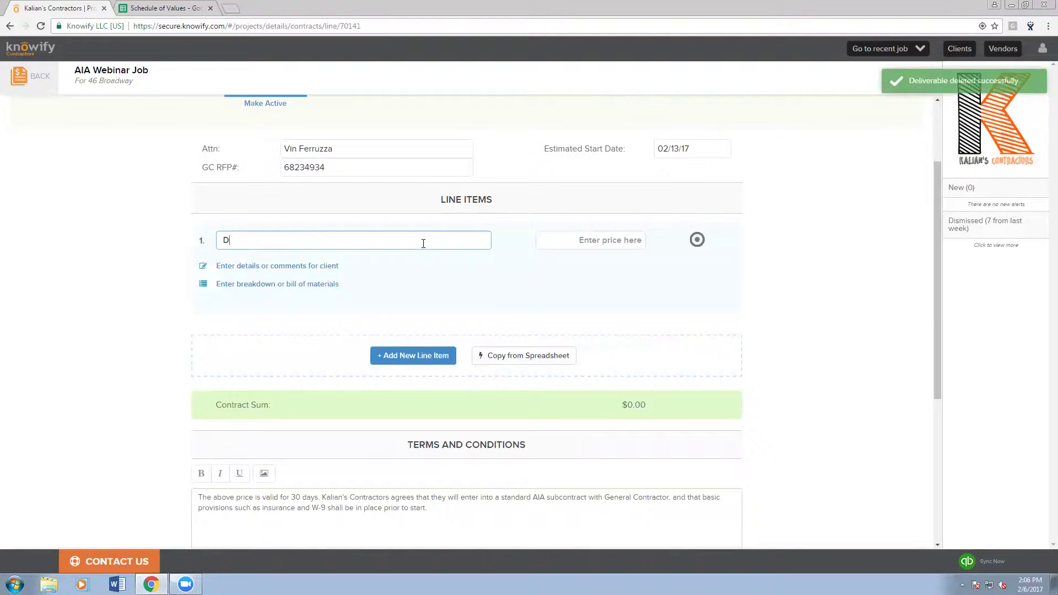
pyautogui.write('emolition')
pyautogui.press('Tab')
pyautogui.write('1,000')
pyautogui.click(396, 357)
pyautogui.click(359, 339)
pyautogui.write('Rough-IN')
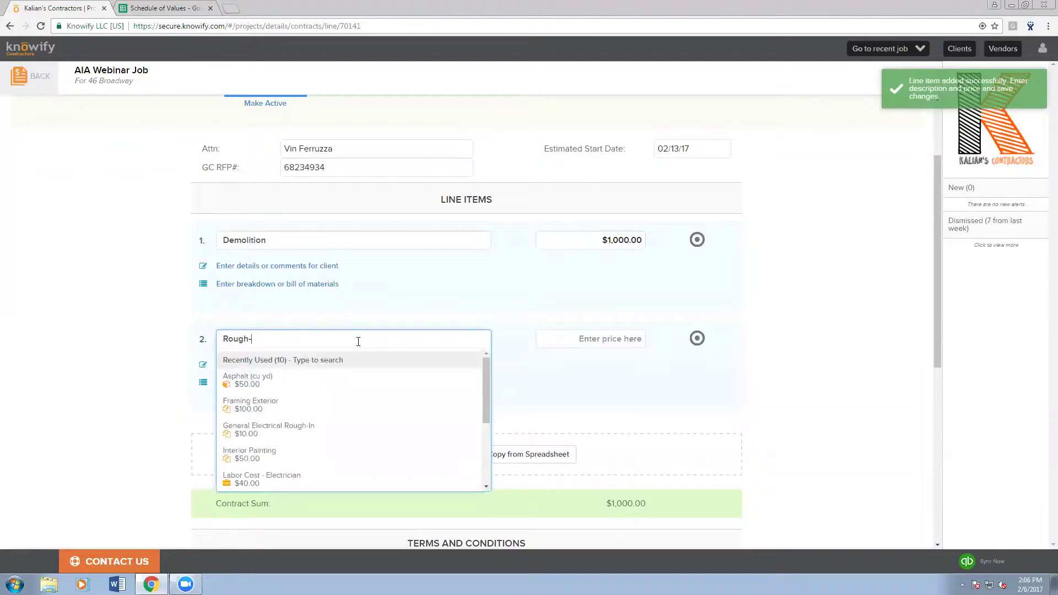
pyautogui.press('Tab')
pyautogui.write('2000')
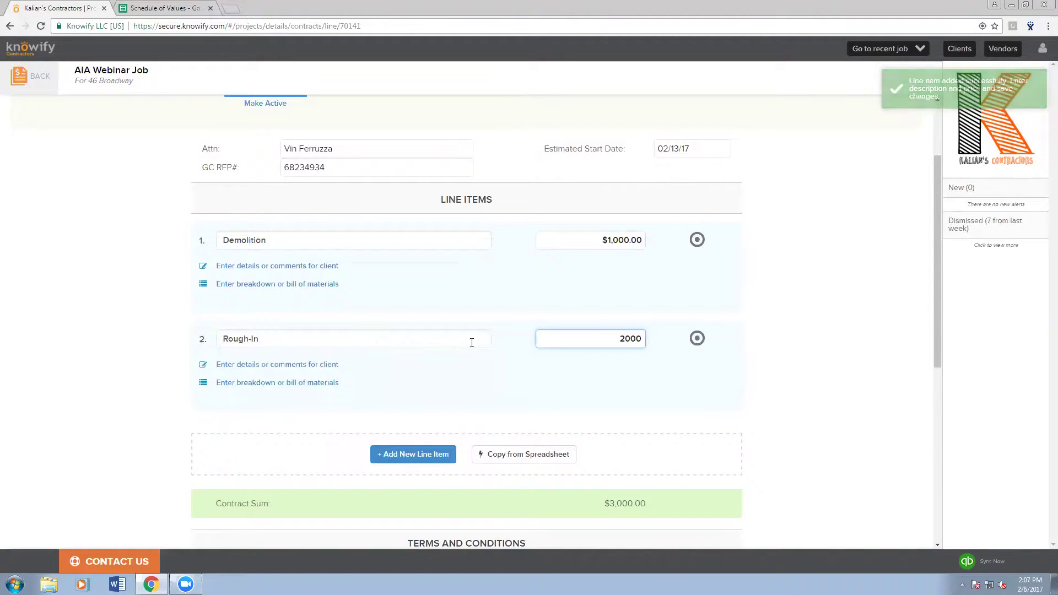
pyautogui.click(511, 324)
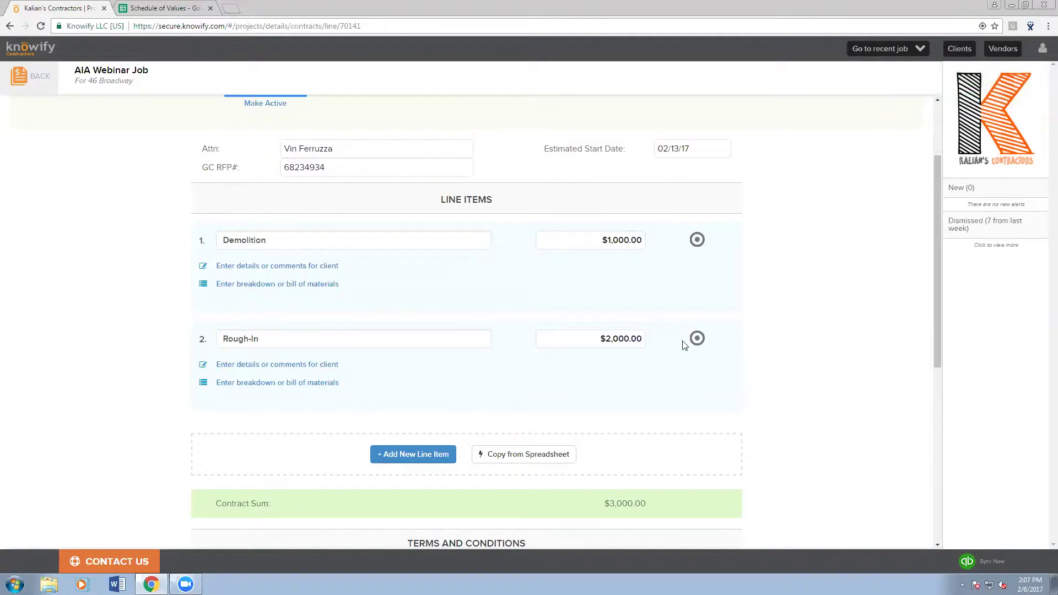
# - Delete the Rough-IN and Demolition test line items, leaving the bid empty
pyautogui.click(697, 339)
pyautogui.click(718, 338)
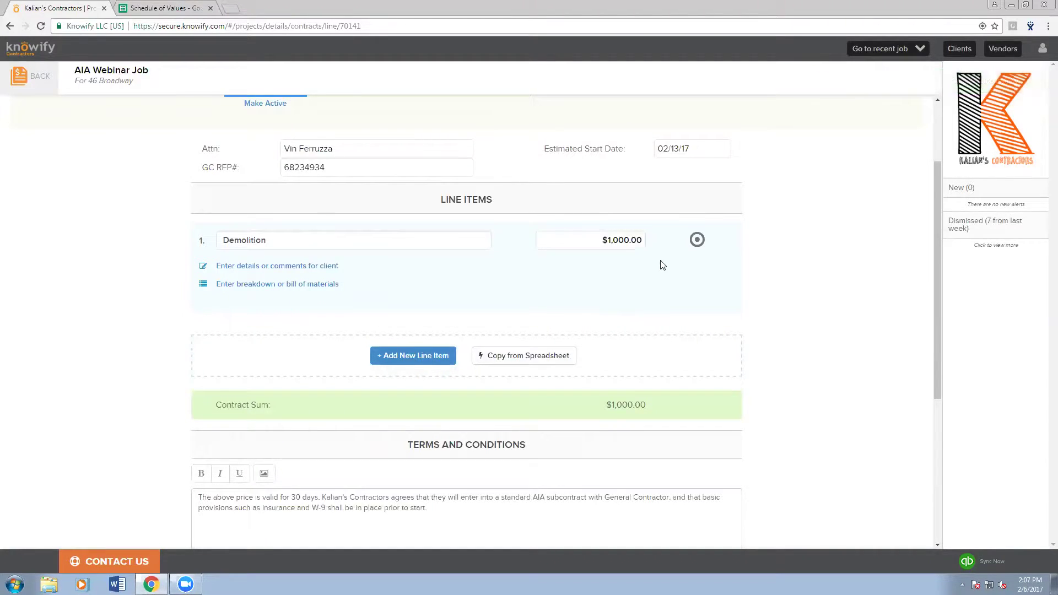
pyautogui.click(697, 239)
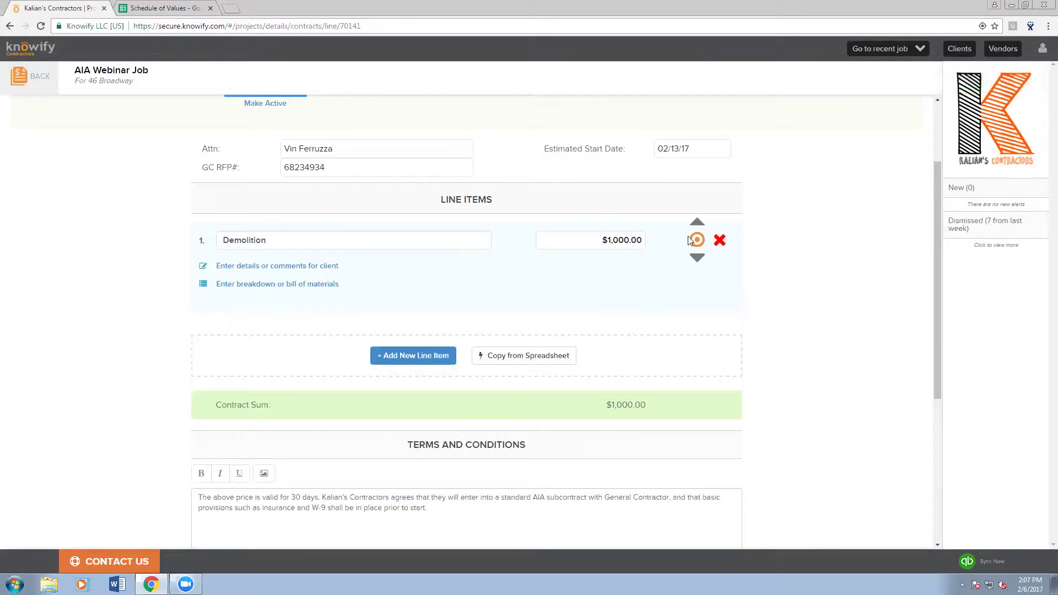
pyautogui.click(719, 240)
# - Copy the names and prices in A2:B5 of the Schedule of Values sheet, then return to the bid
pyautogui.click(189, 12)
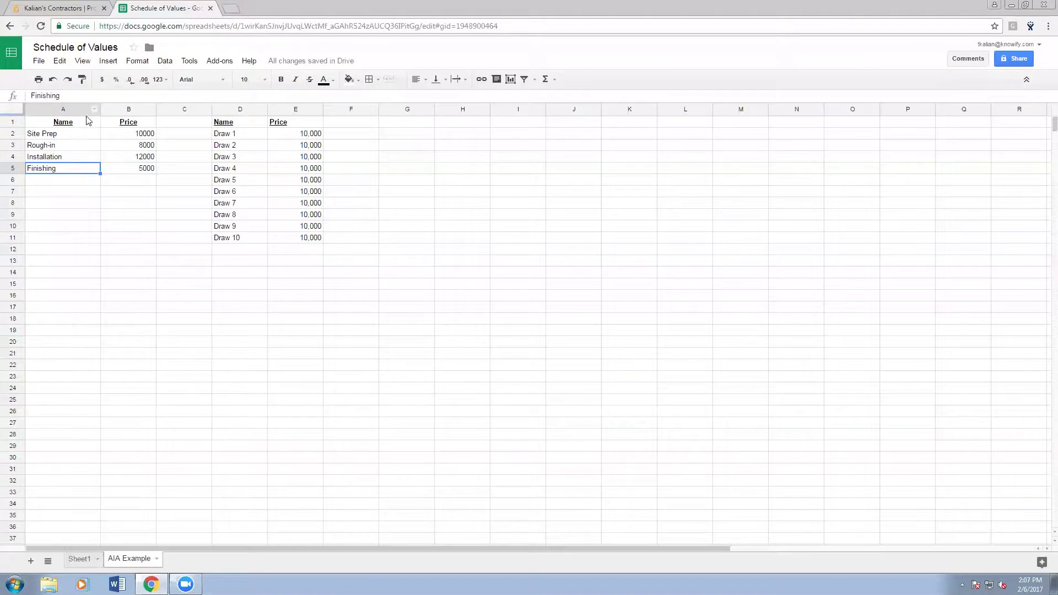
pyautogui.hotkey('ctrl', 'c')
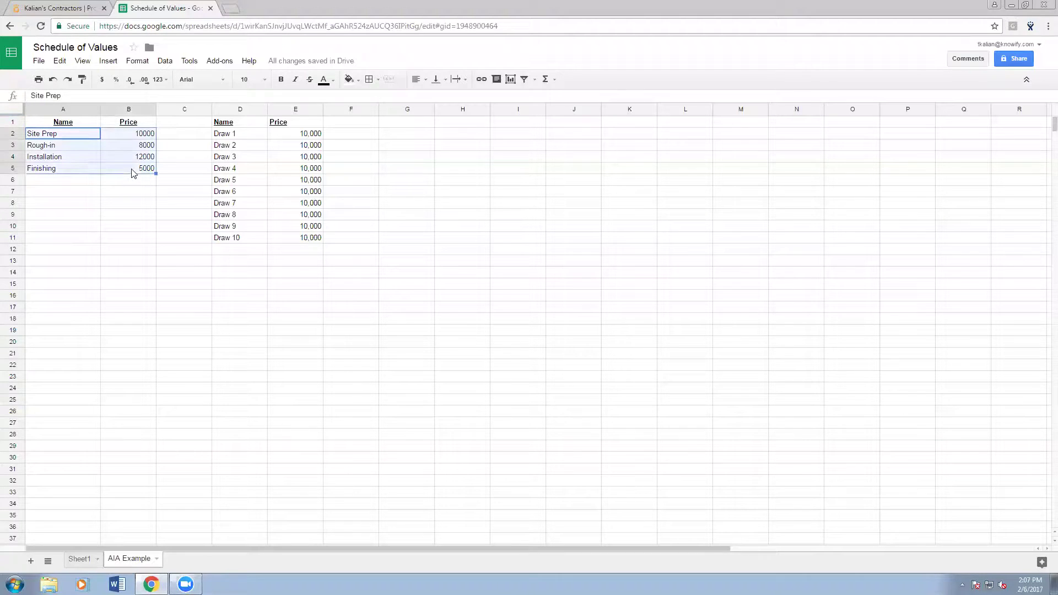
pyautogui.click(57, 7)
# - Paste and import Site Prep, Rough-in, Installation and Finishing lines totalling $35,000.00
pyautogui.click(520, 244)
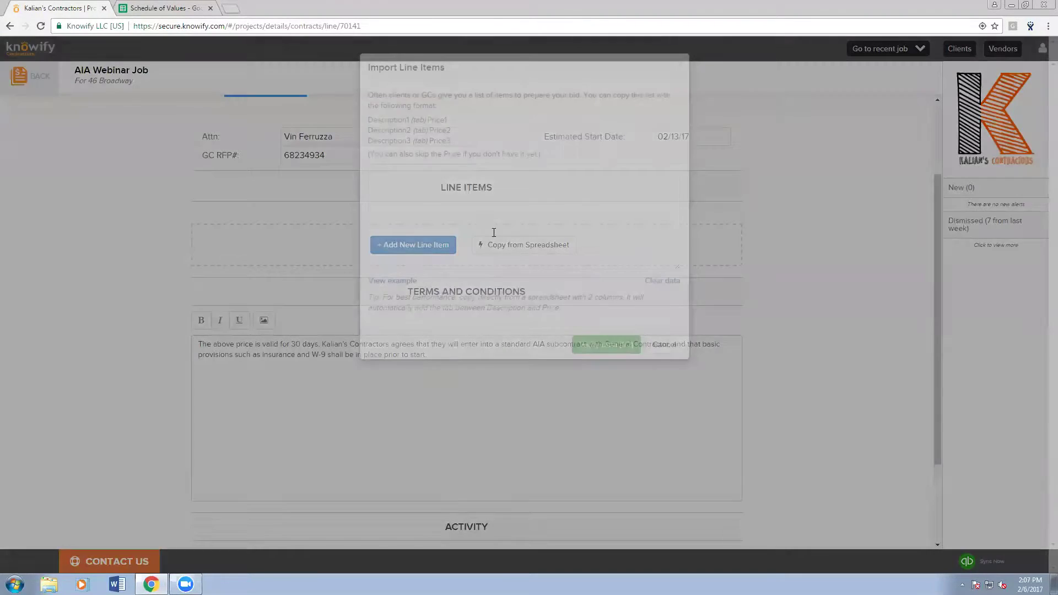
pyautogui.hotkey('ctrl', 'v')
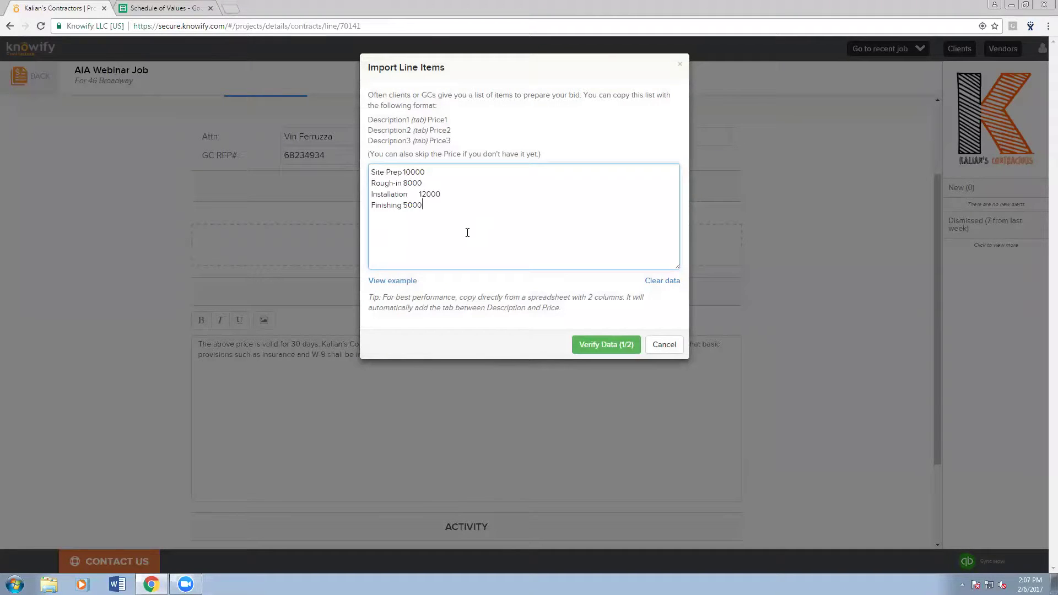
pyautogui.click(606, 344)
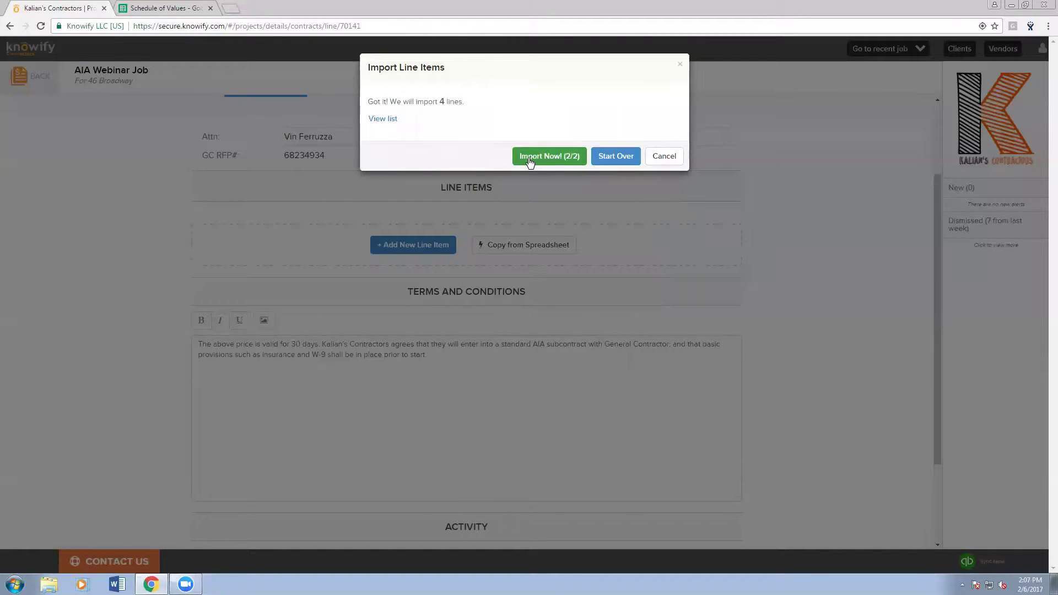
pyautogui.click(529, 158)
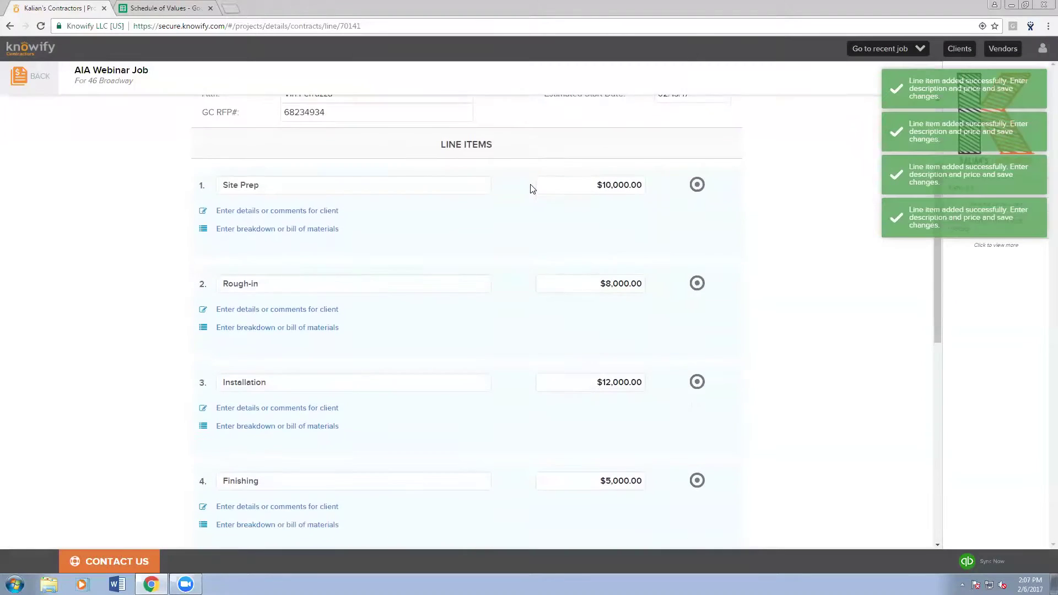
pyautogui.scroll(-1, 529, 188)
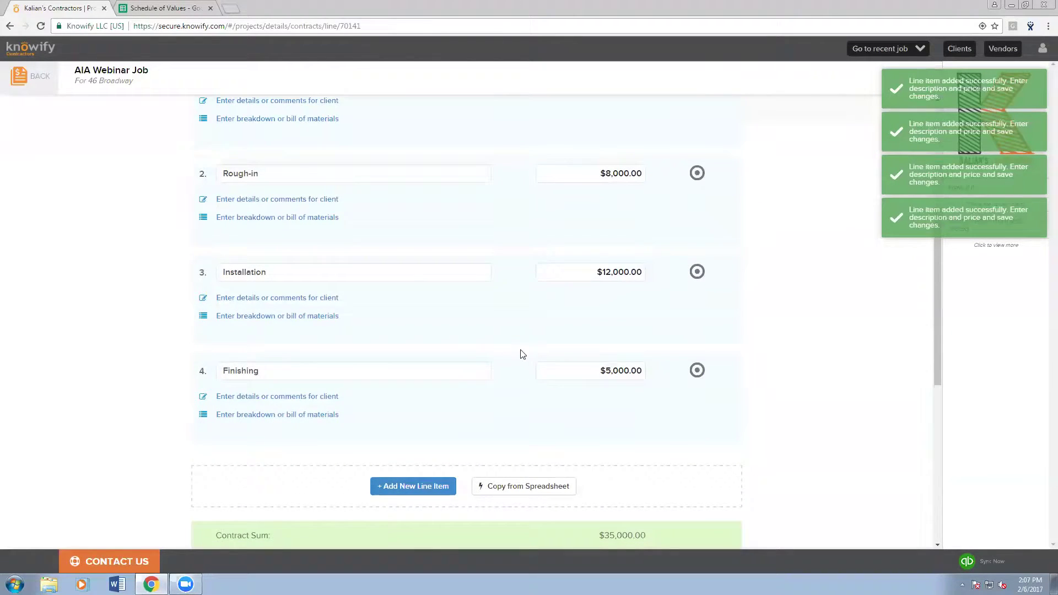
pyautogui.scroll(1, 517, 361)
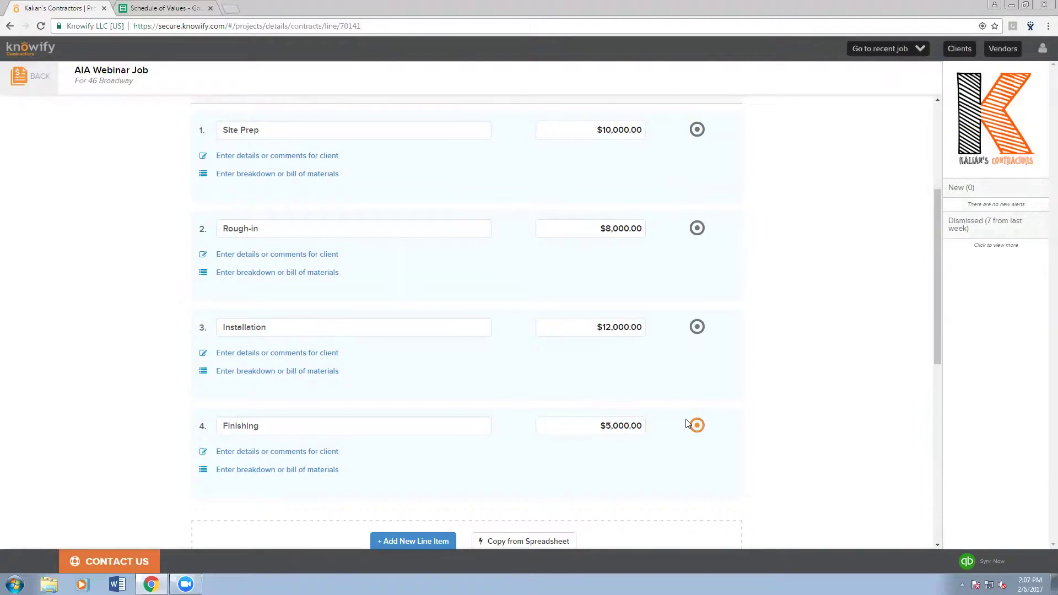
# - Edit the bid's terms and conditions, stating a 30-day price validity
pyautogui.scroll(-5, 688, 425)
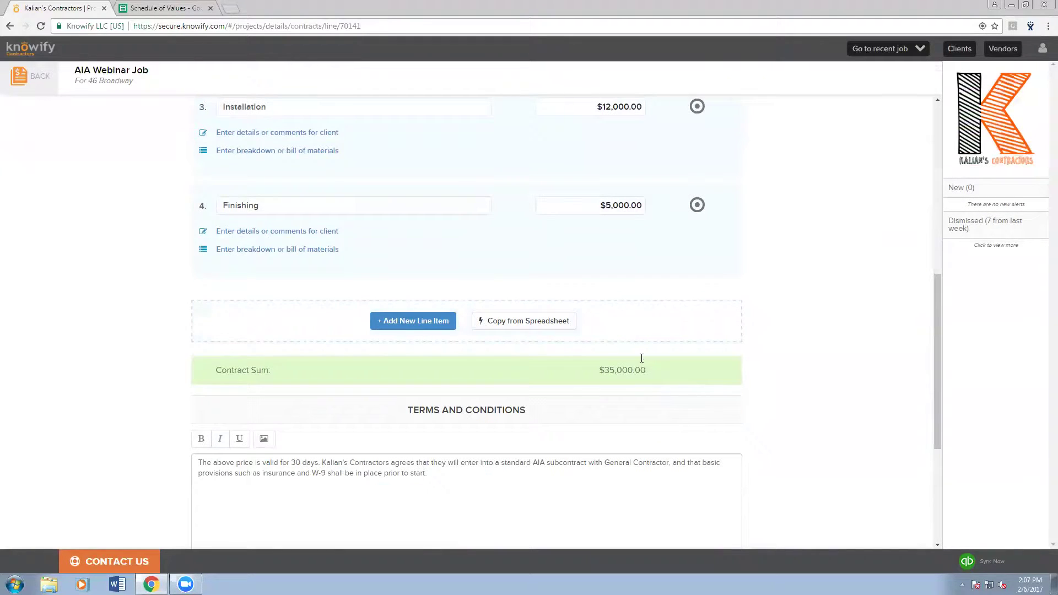
pyautogui.scroll(-1, 629, 363)
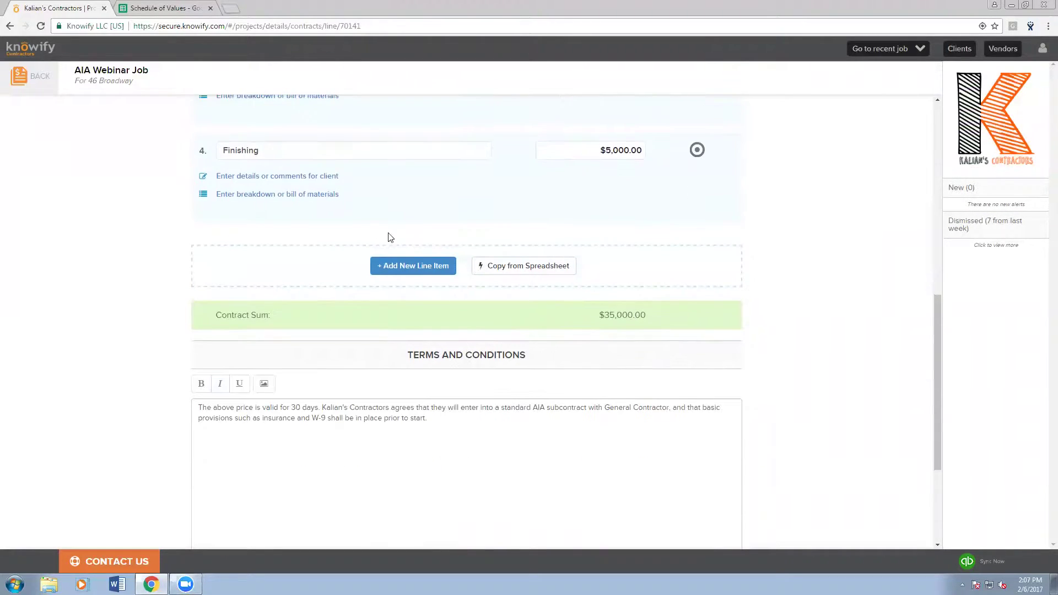
pyautogui.scroll(-2, 477, 320)
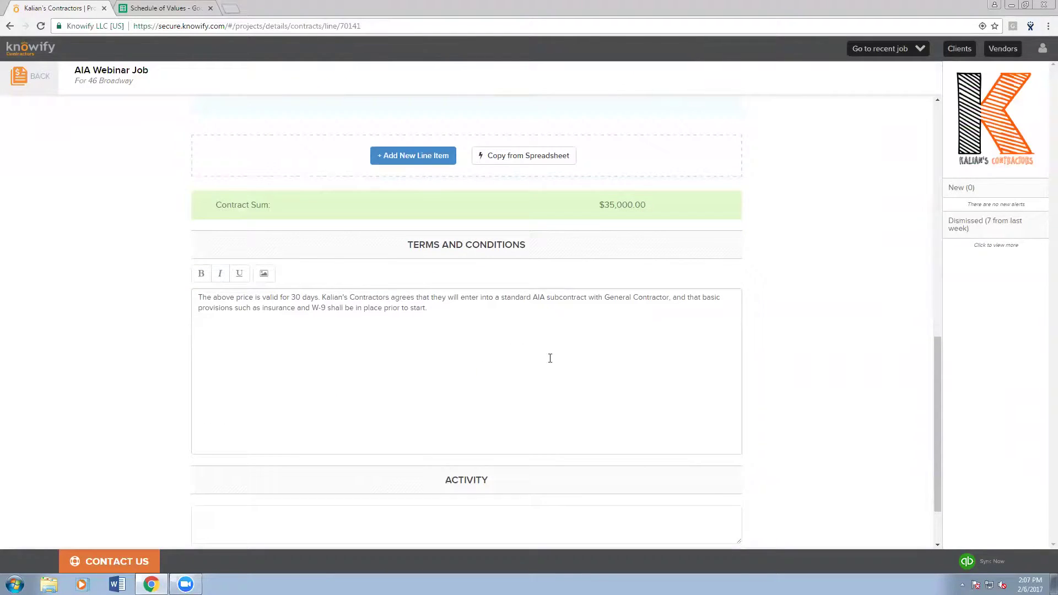
pyautogui.click(452, 336)
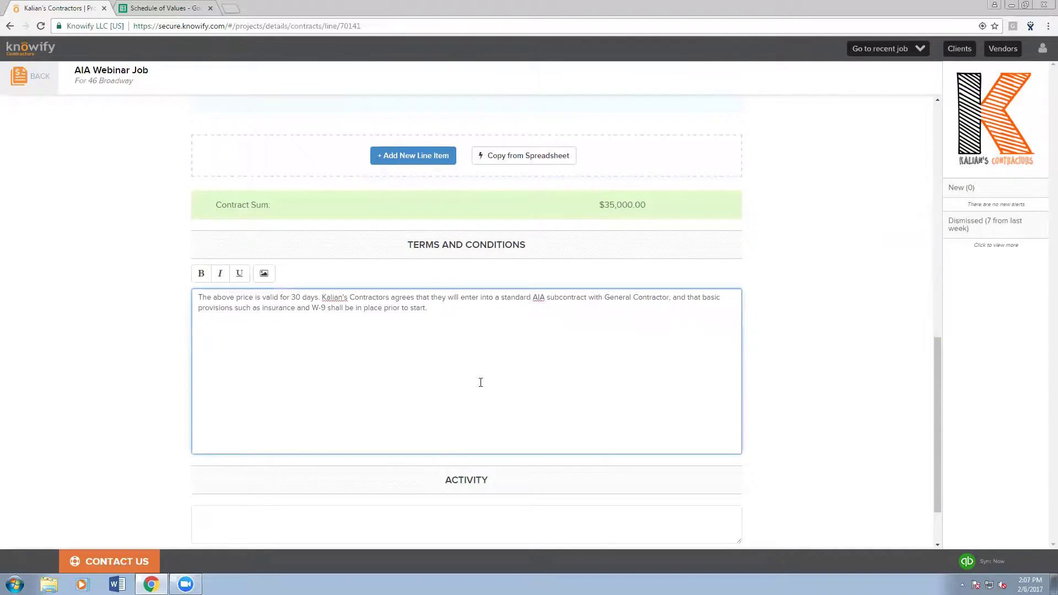
pyautogui.scroll(-2, 475, 382)
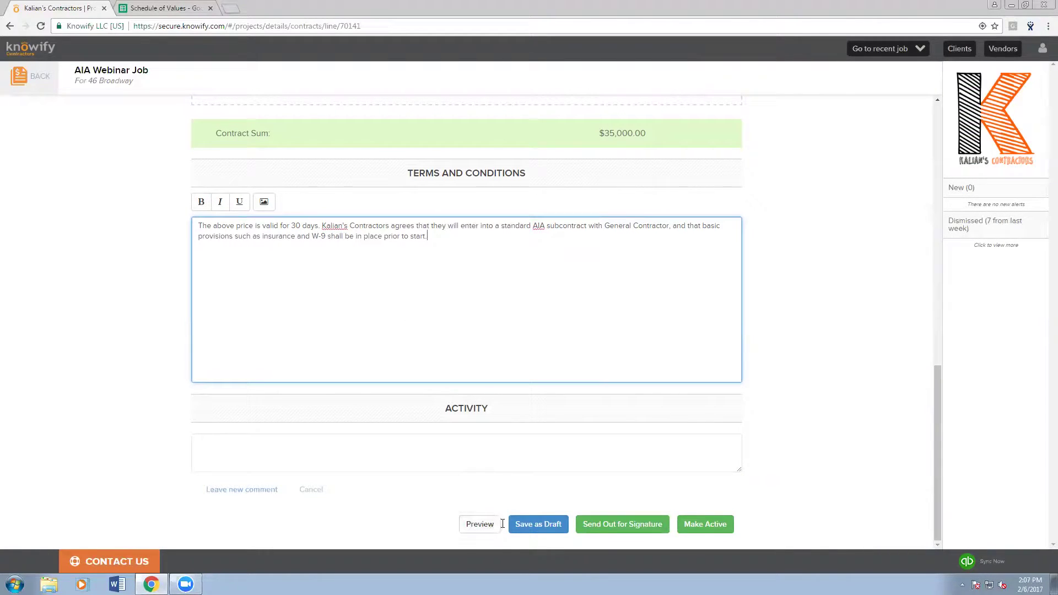
# - Save the draft, scroll through the proposal preview, and close it
pyautogui.click(479, 525)
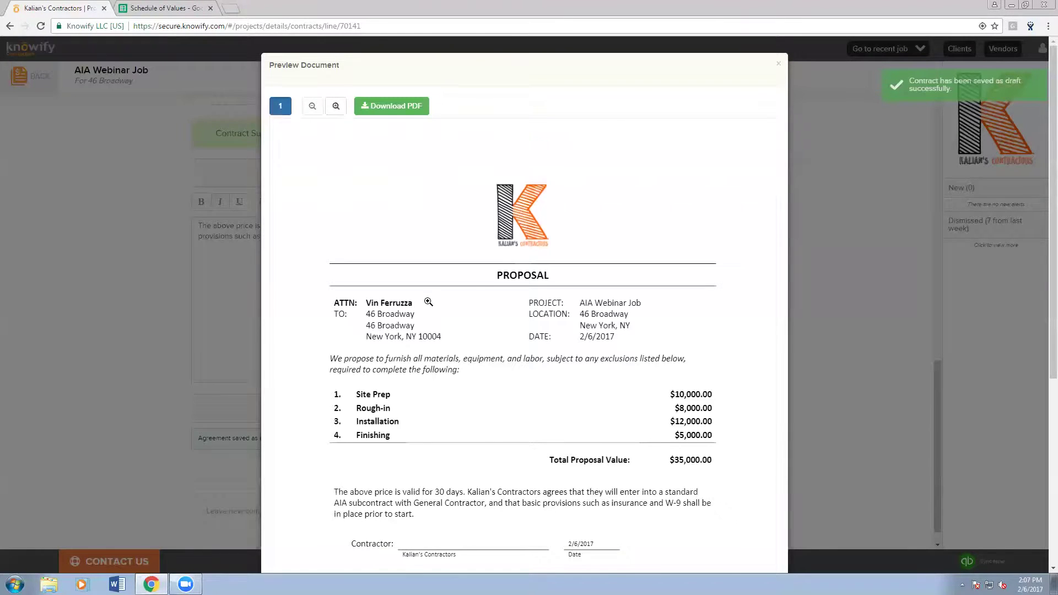
pyautogui.scroll(-2, 429, 301)
pyautogui.scroll(-1, 429, 302)
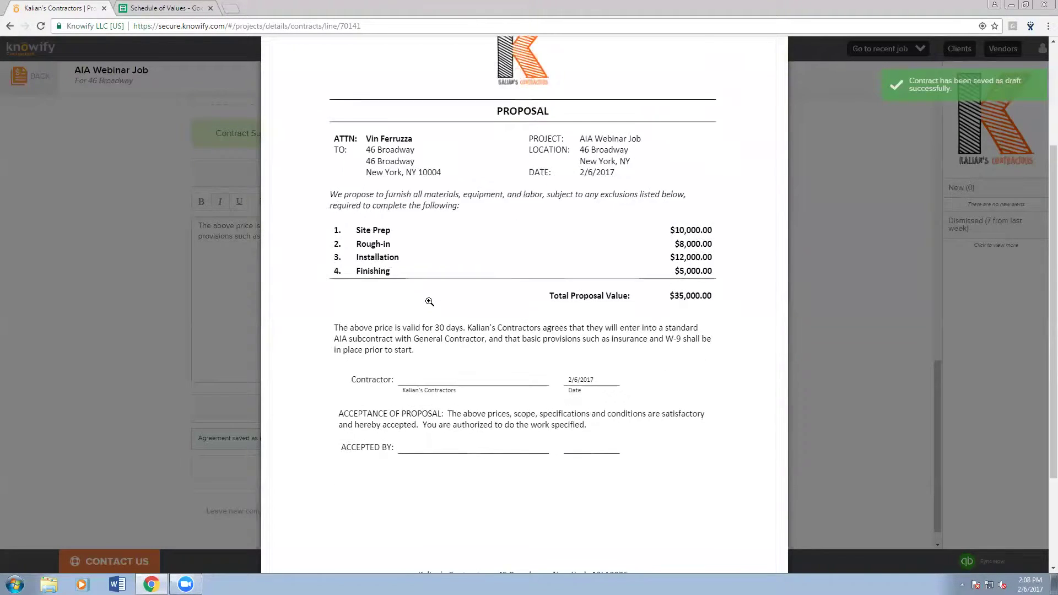
pyautogui.click(511, 319)
pyautogui.scroll(7, 454, 344)
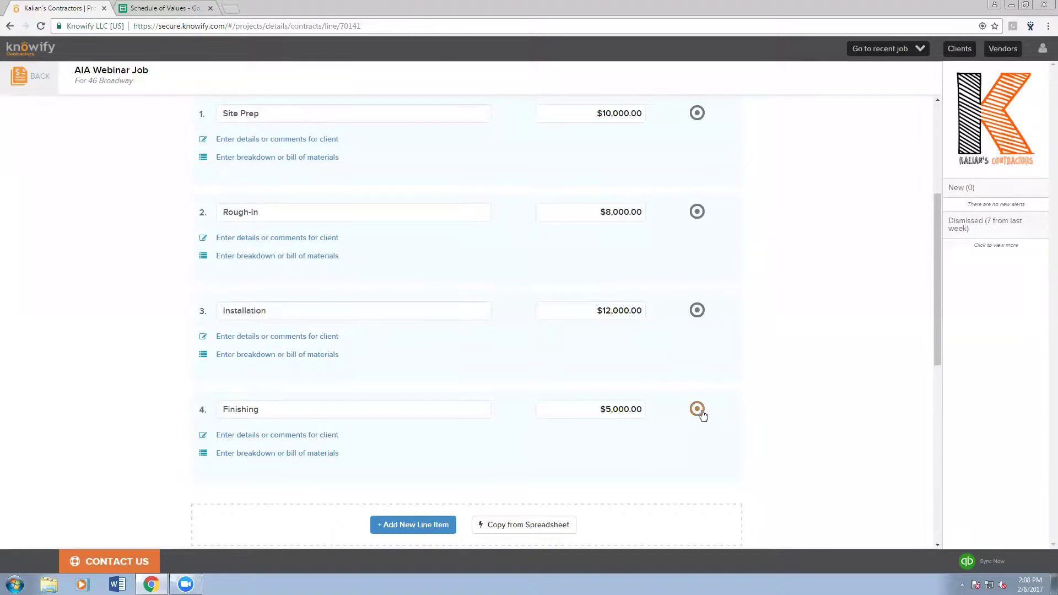
pyautogui.click(698, 409)
pyautogui.click(719, 411)
pyautogui.click(697, 310)
pyautogui.click(719, 311)
pyautogui.click(697, 211)
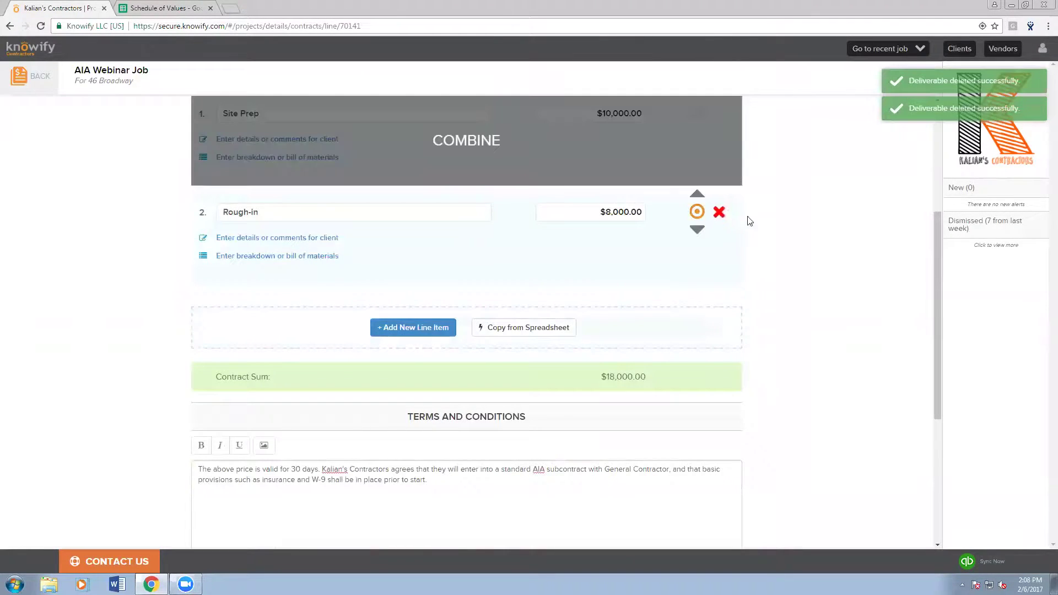
pyautogui.click(719, 212)
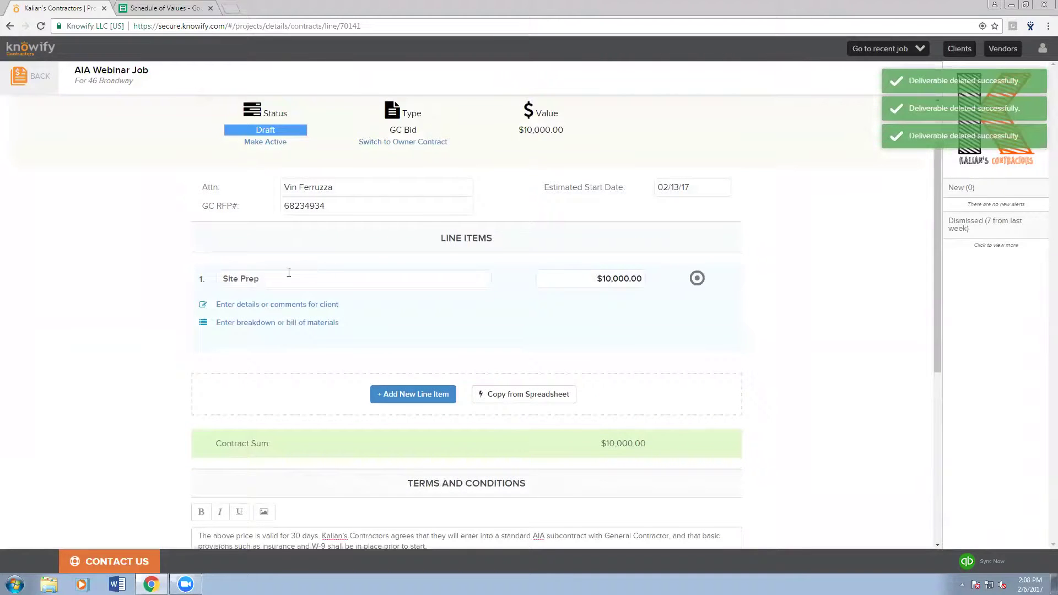
pyautogui.click(288, 276)
pyautogui.write('Contract Sum')
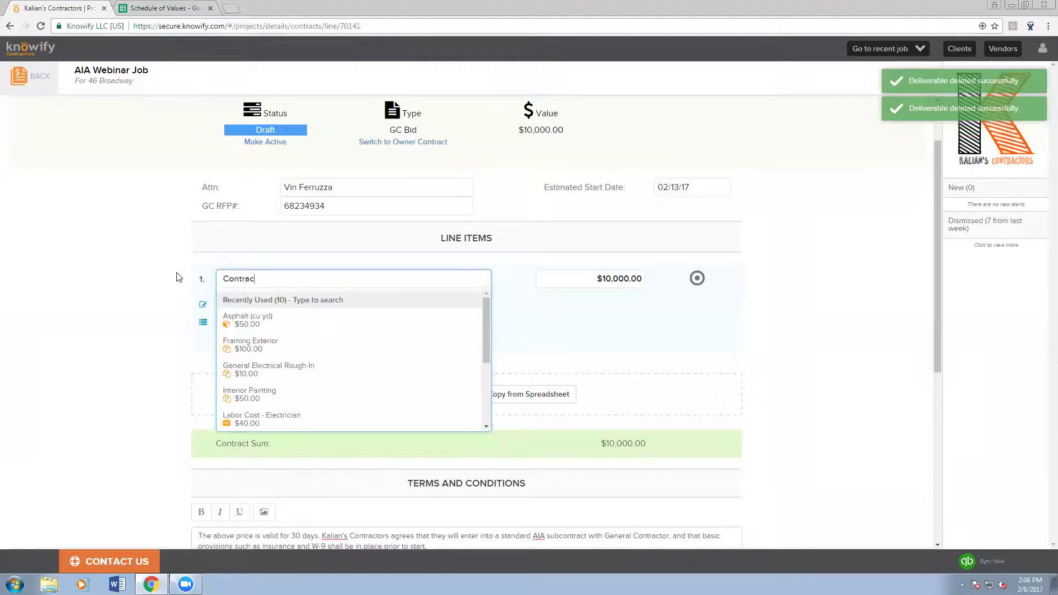
pyautogui.press('Tab')
pyautogui.write('35000')
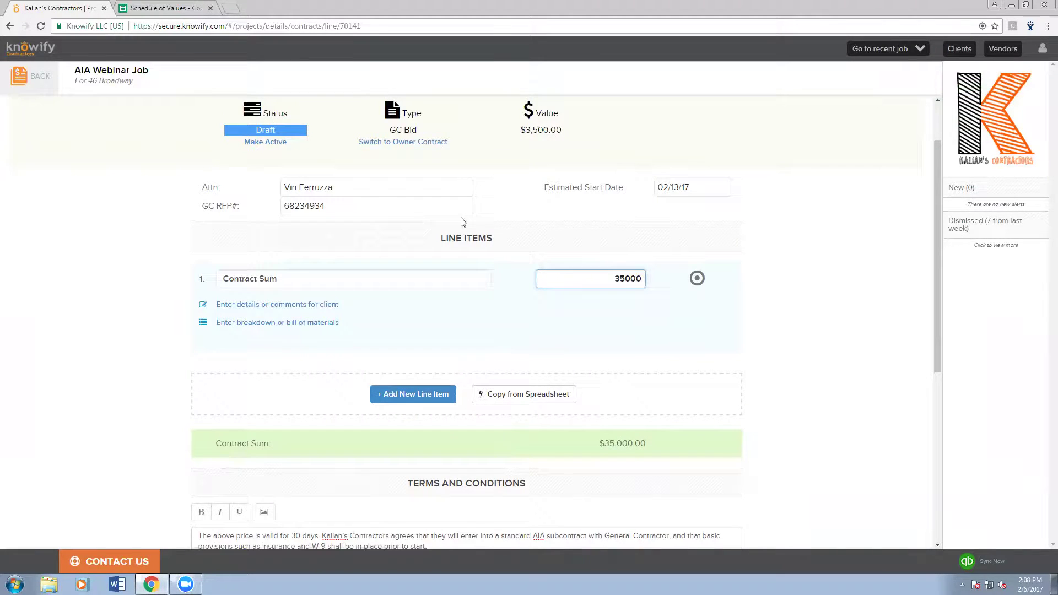
pyautogui.click(499, 238)
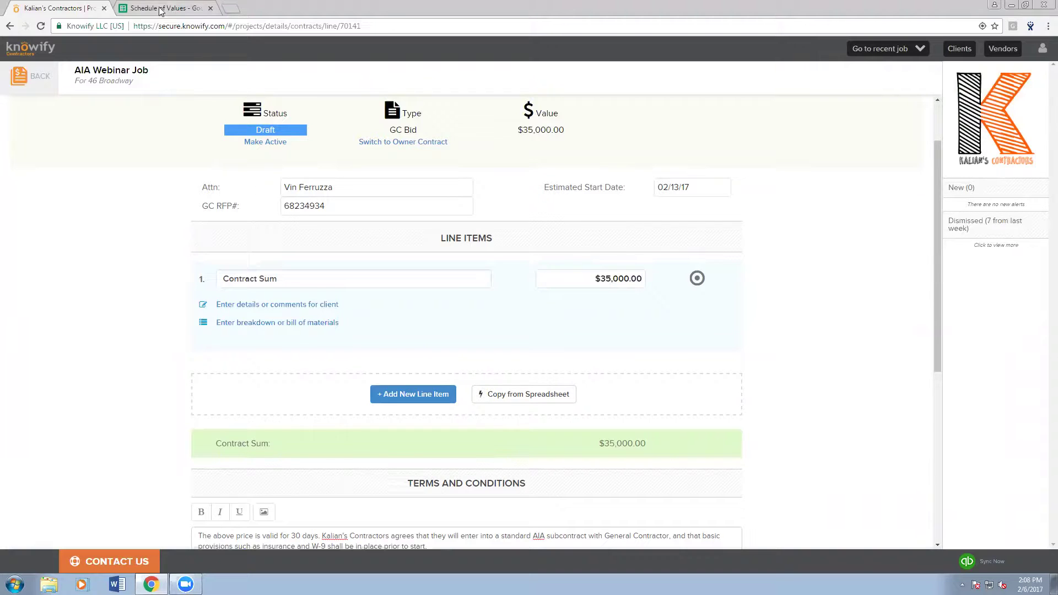
pyautogui.scroll(-1, 650, 301)
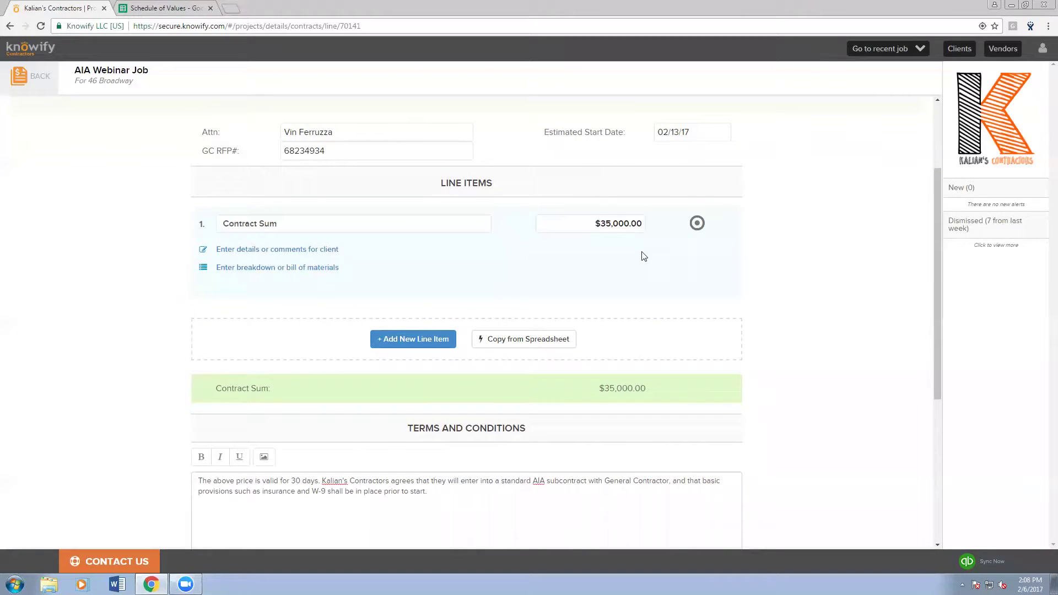
pyautogui.scroll(-5, 641, 259)
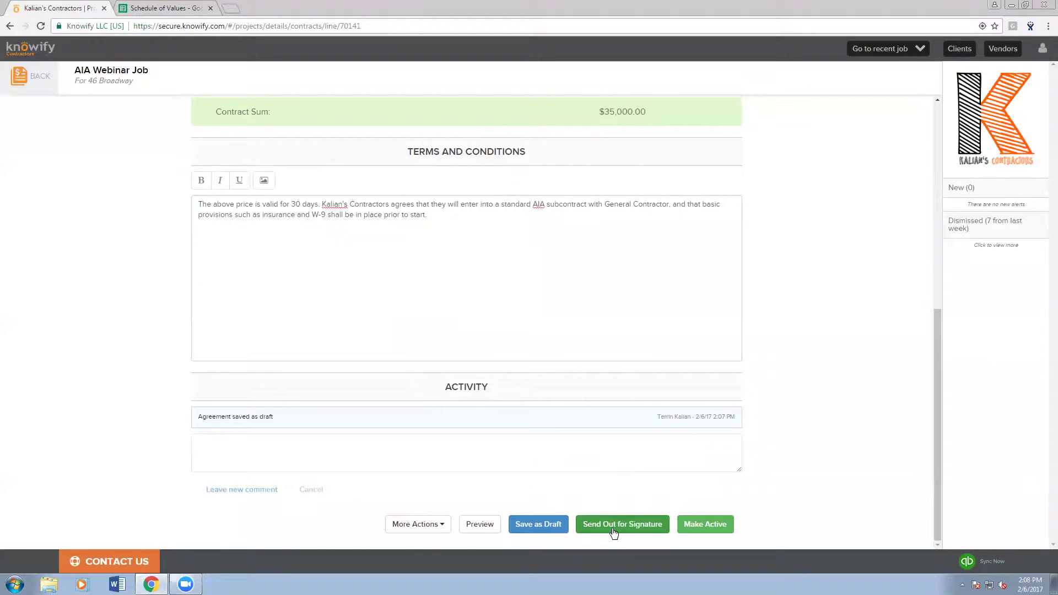
# - Activate the bid as a live $35,000.00 contract, confirming and dismissing the notice
pyautogui.click(711, 525)
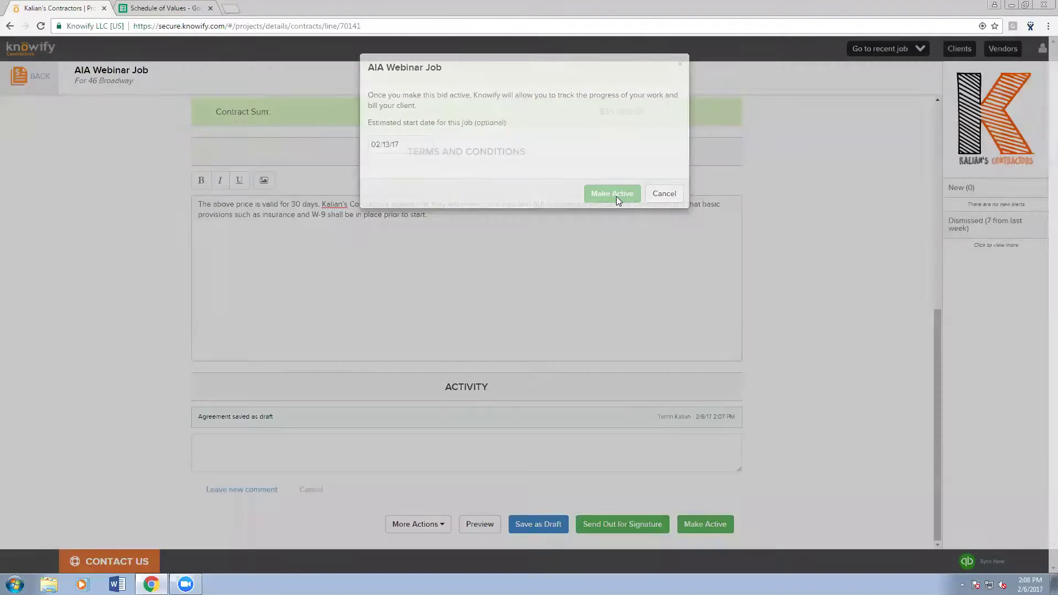
pyautogui.click(616, 194)
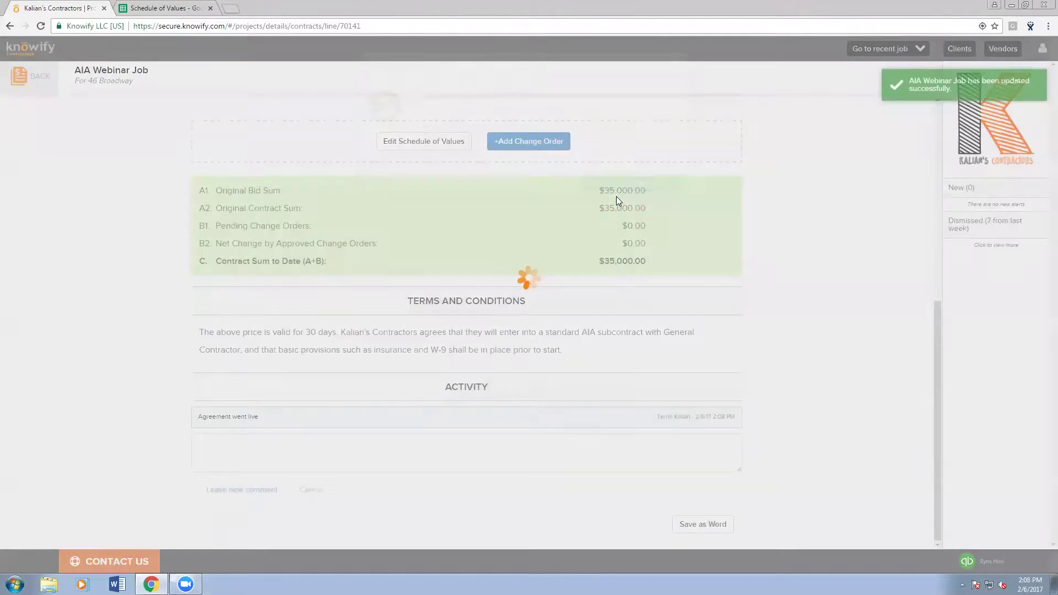
pyautogui.click(677, 185)
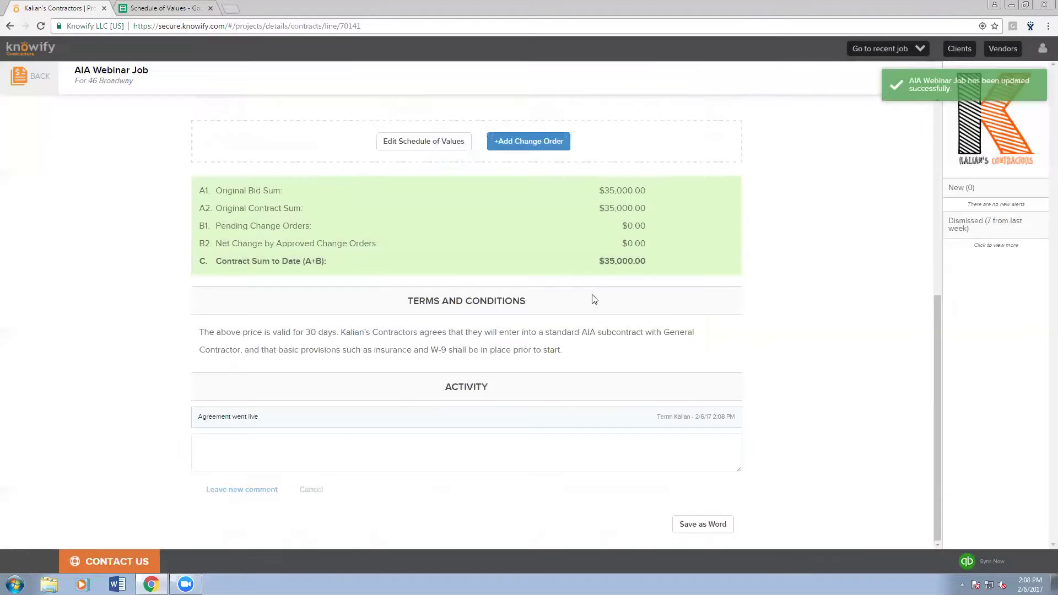
pyautogui.scroll(6, 594, 299)
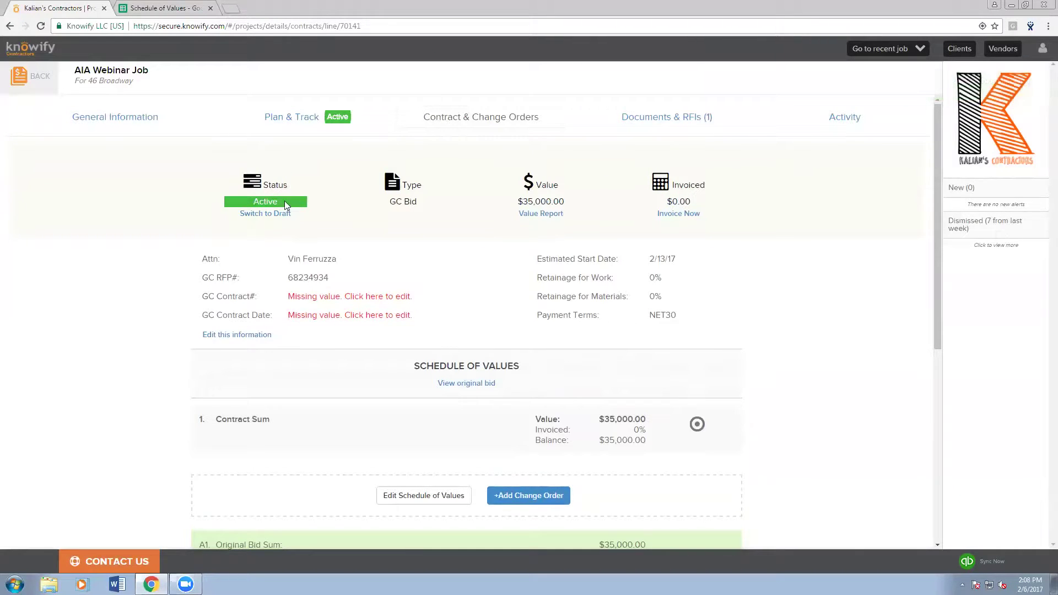
# - Edit the contract details, entering the GC contract number and a contract date of 2/1/17
pyautogui.moveTo(246, 203); pyautogui.dragTo(287, 199)
pyautogui.click(311, 206)
pyautogui.click(369, 301)
pyautogui.click(362, 297)
pyautogui.write('7345345')
pyautogui.click(357, 315)
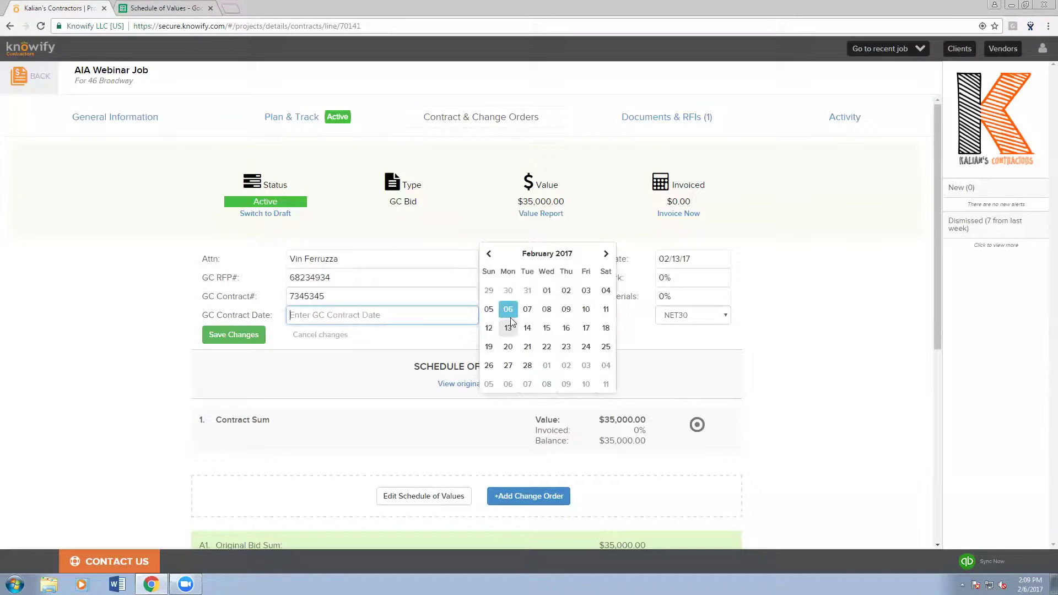
pyautogui.click(547, 290)
# - Set 10% retainage for both work and materials and save the contract details
pyautogui.click(677, 278)
pyautogui.write('10')
pyautogui.click(691, 294)
pyautogui.click(692, 298)
pyautogui.write('10')
pyautogui.click(780, 297)
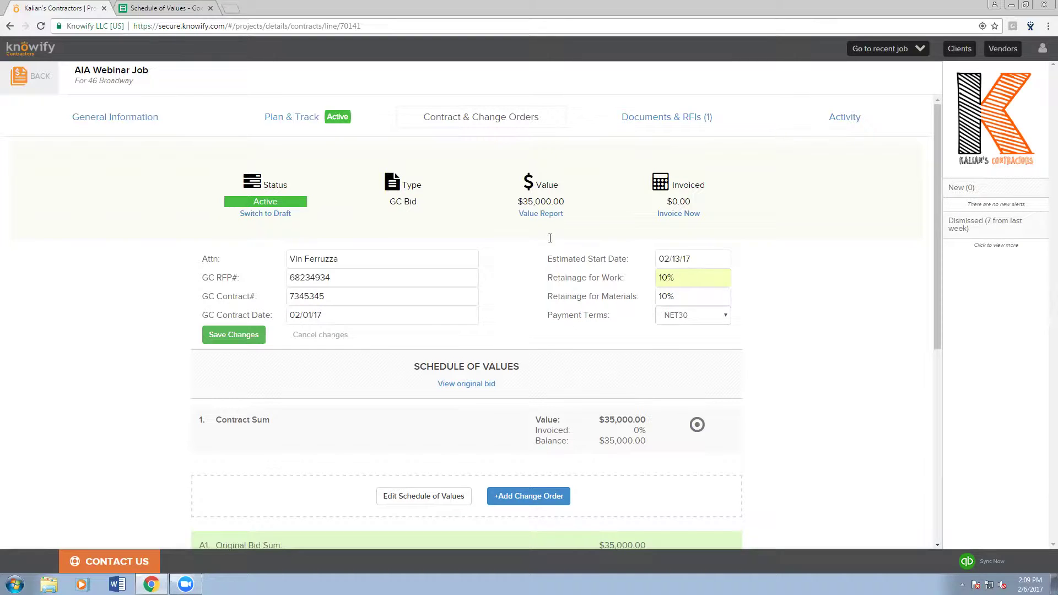
pyautogui.click(231, 330)
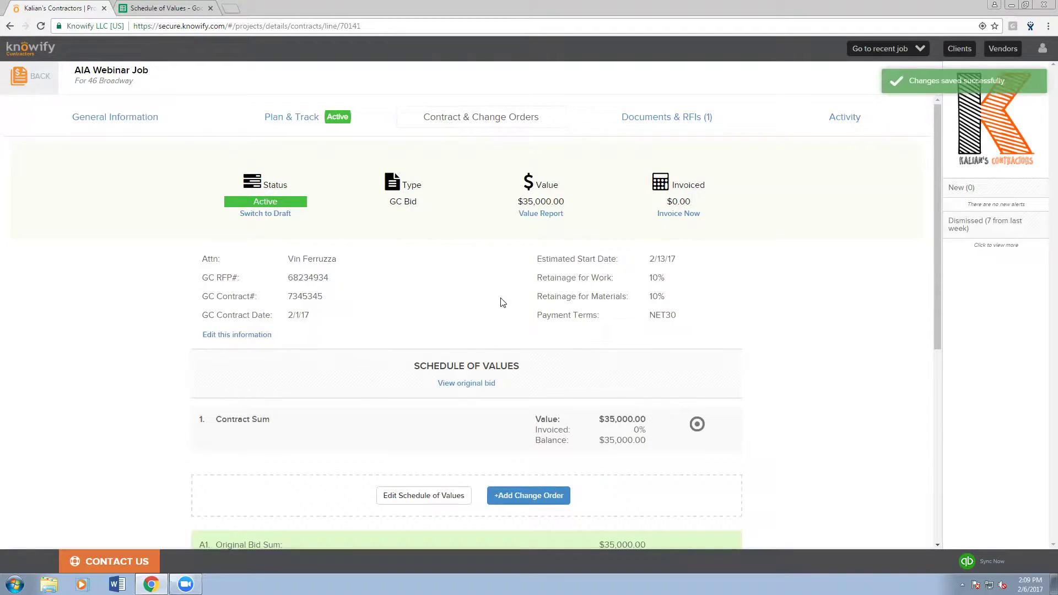
pyautogui.scroll(-2, 503, 303)
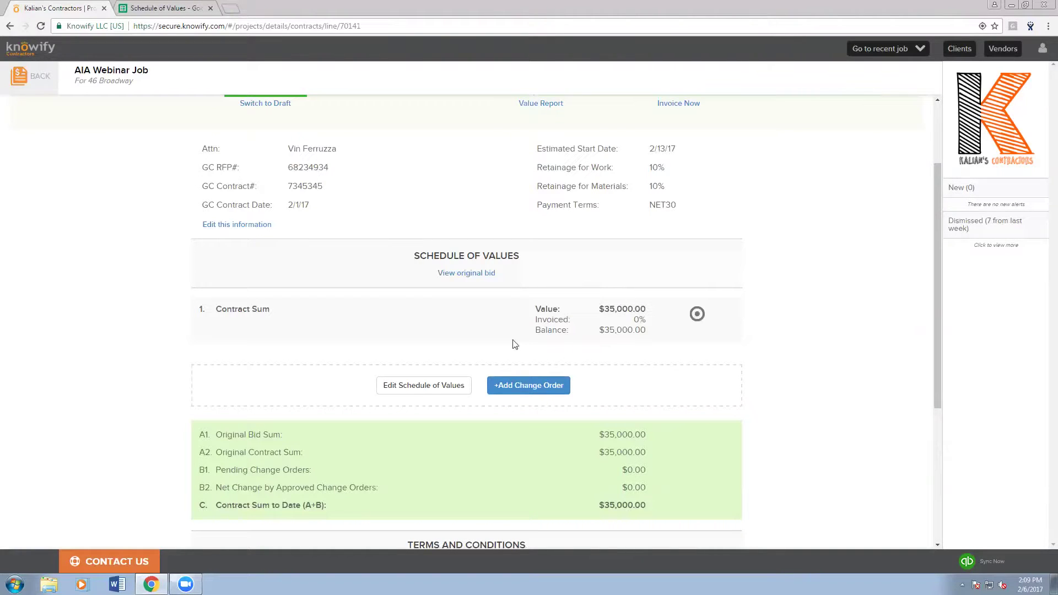
pyautogui.click(174, 6)
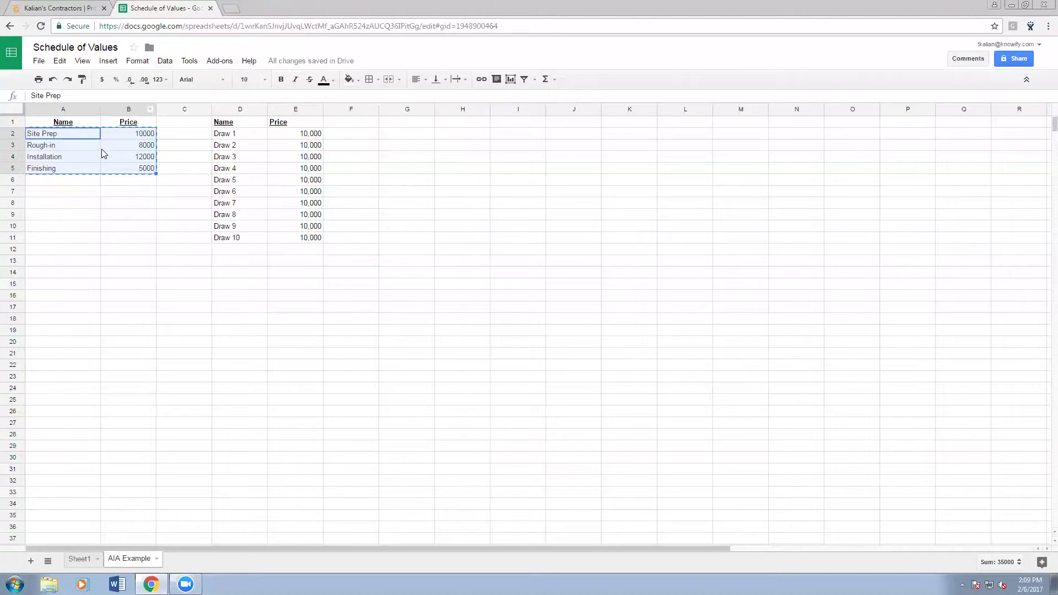
# - Import the Site Prep, Rough-in, Installation and Finishing lines into the AIA Webinar Job's schedule of values
pyautogui.click(69, 6)
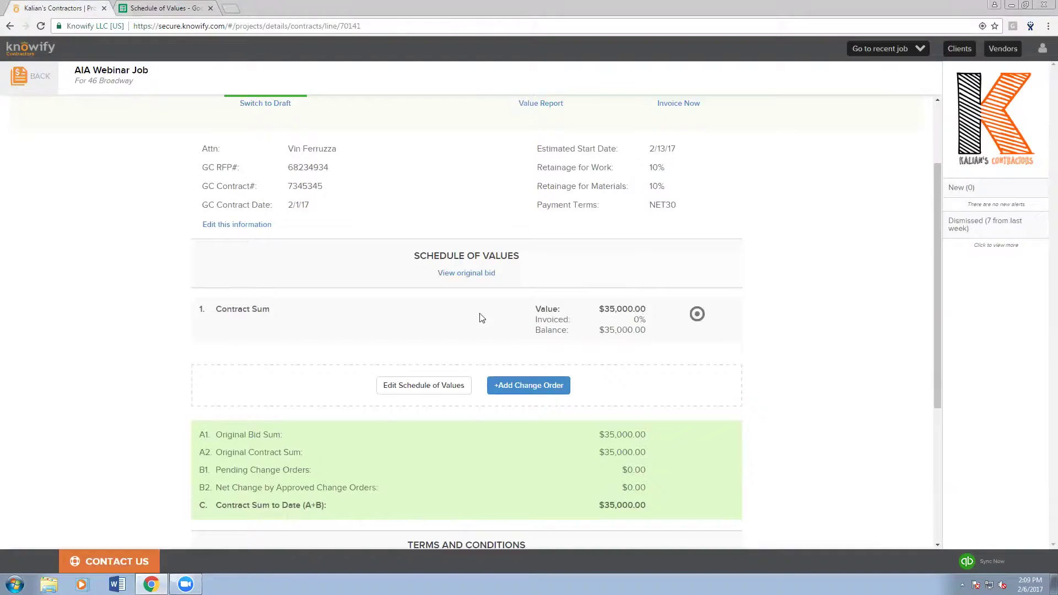
pyautogui.click(439, 387)
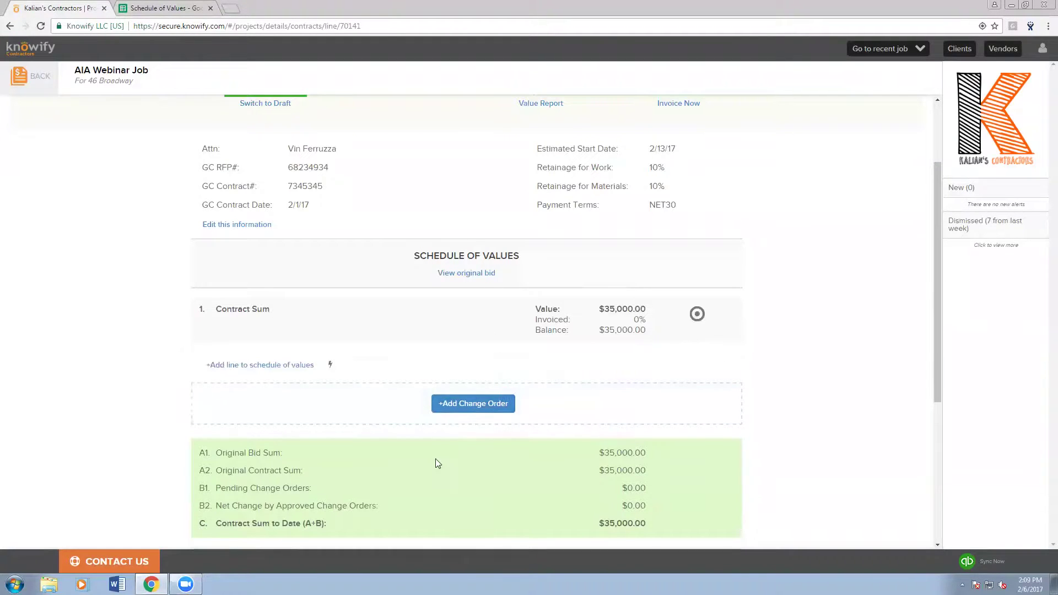
pyautogui.click(330, 365)
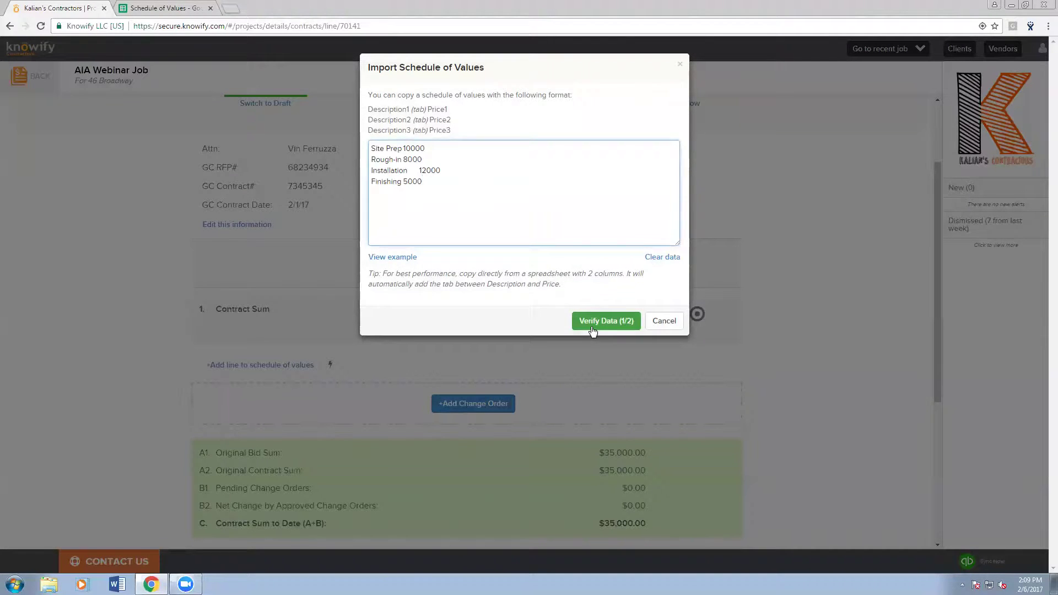
pyautogui.click(591, 325)
pyautogui.click(563, 156)
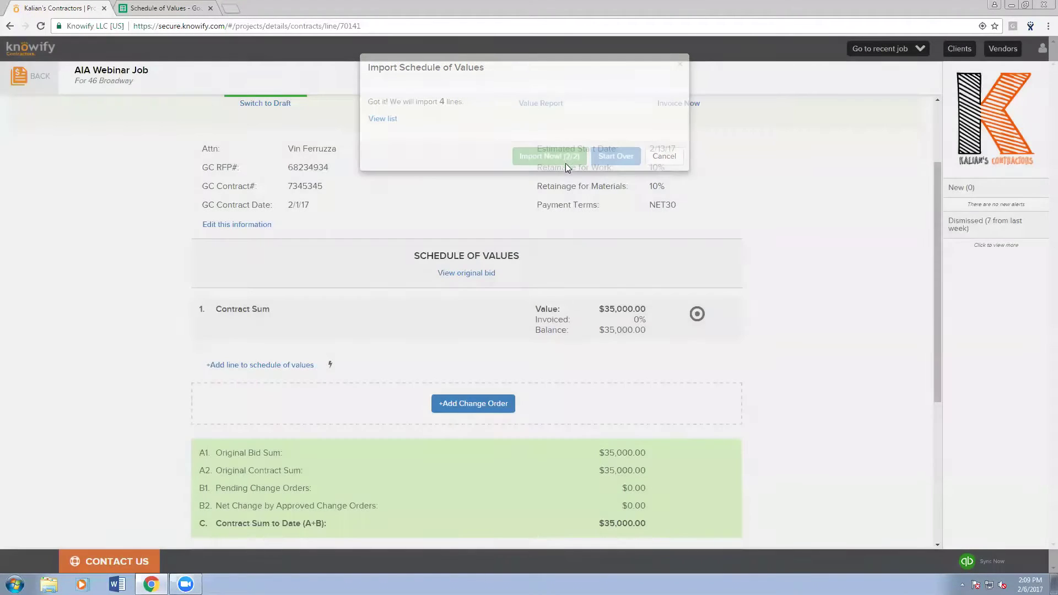
# - Delete the original Contract Sum line, leaving the four lines totalling $35,000.00
pyautogui.click(697, 314)
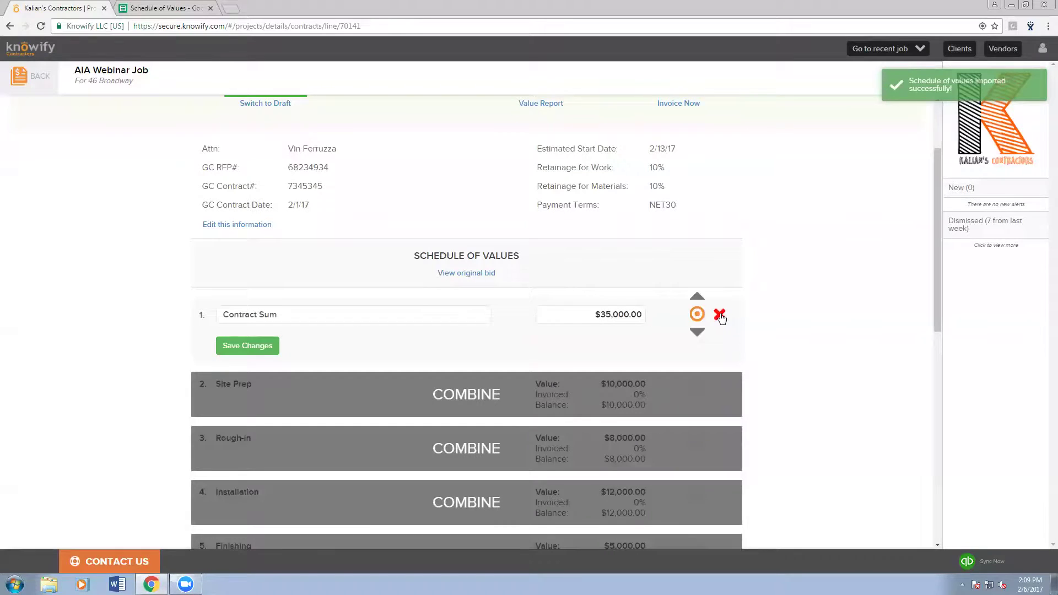
pyautogui.click(721, 315)
pyautogui.click(628, 131)
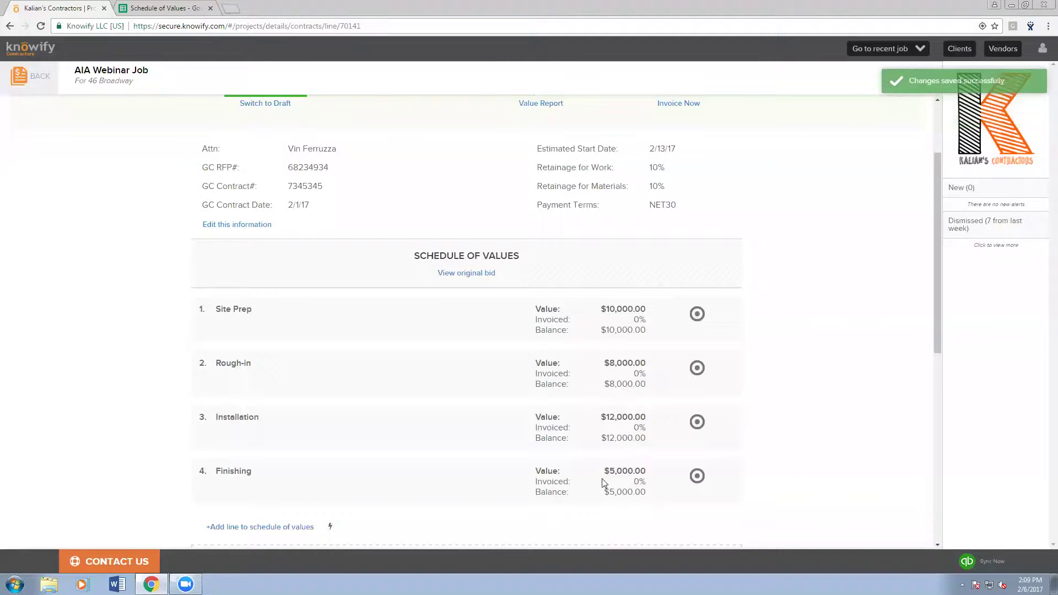
pyautogui.scroll(-4, 602, 481)
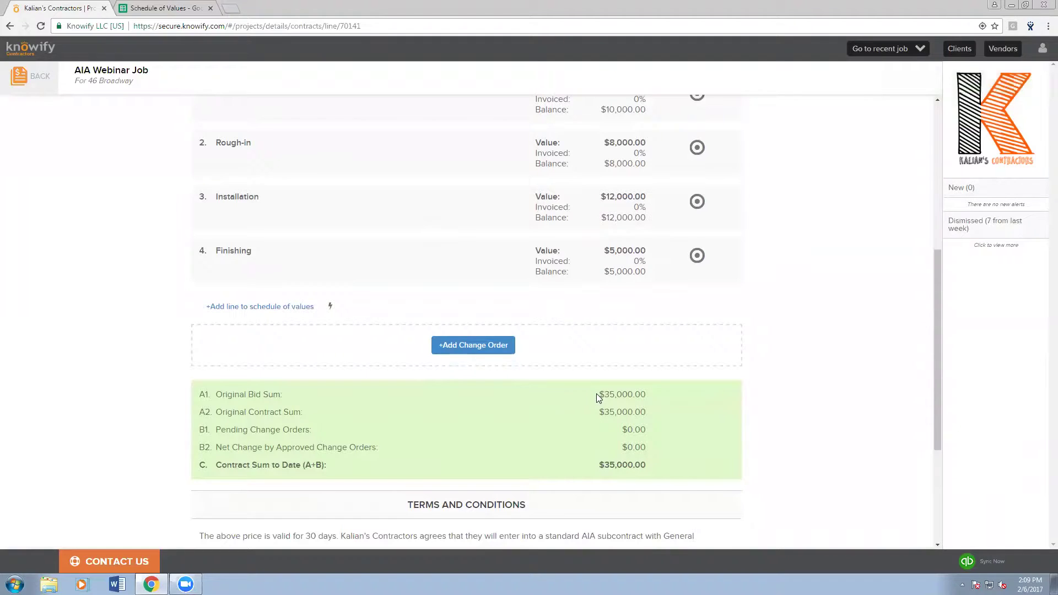
pyautogui.moveTo(596, 393); pyautogui.dragTo(653, 412)
pyautogui.click(606, 412)
pyautogui.scroll(6, 679, 434)
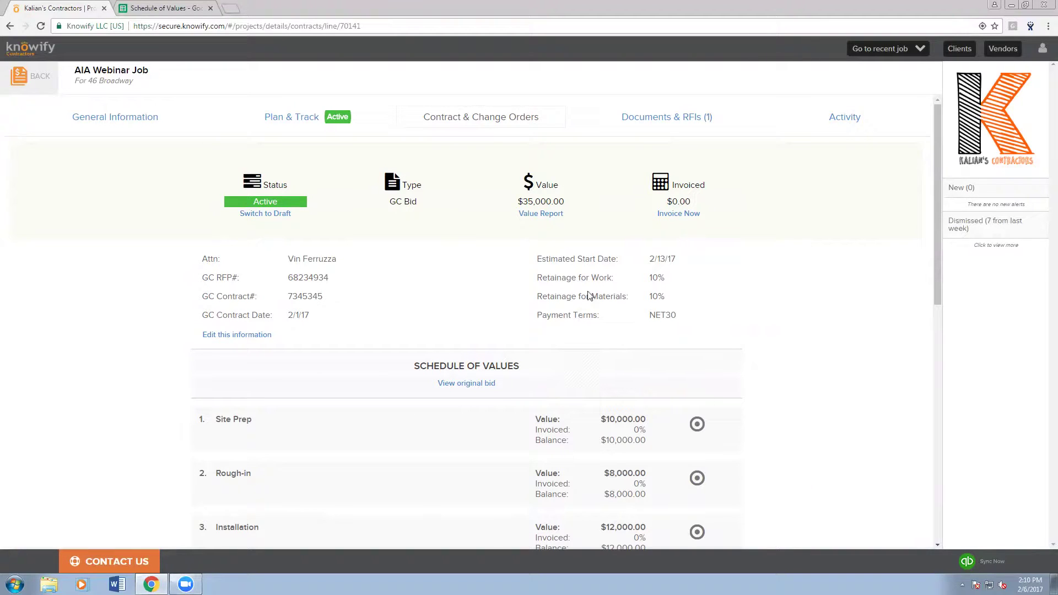
# - Start a new invoice for the job with the billing period ending February 15, 2017
pyautogui.click(680, 214)
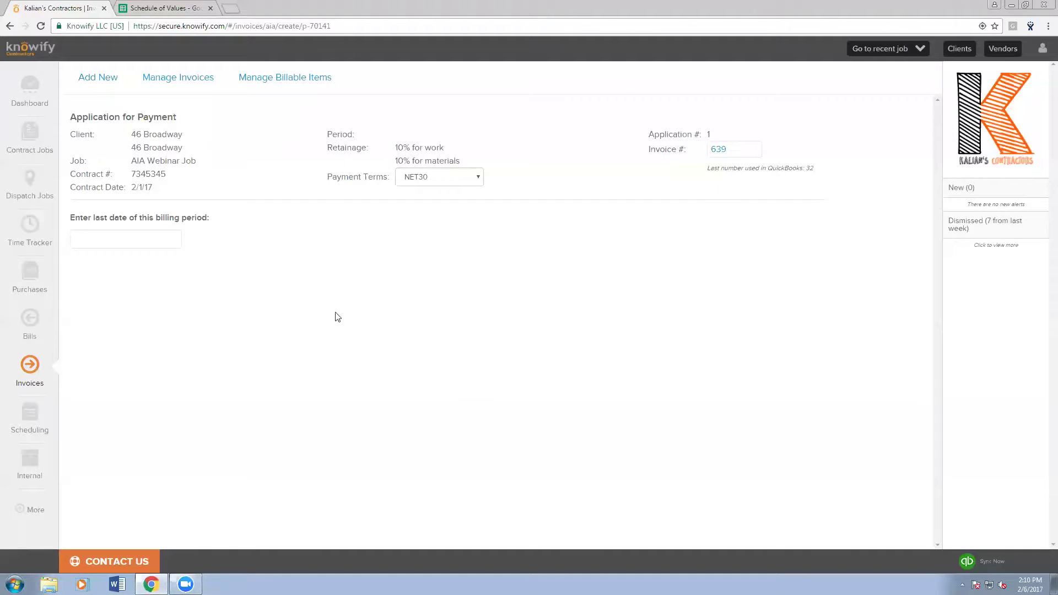
pyautogui.click(152, 243)
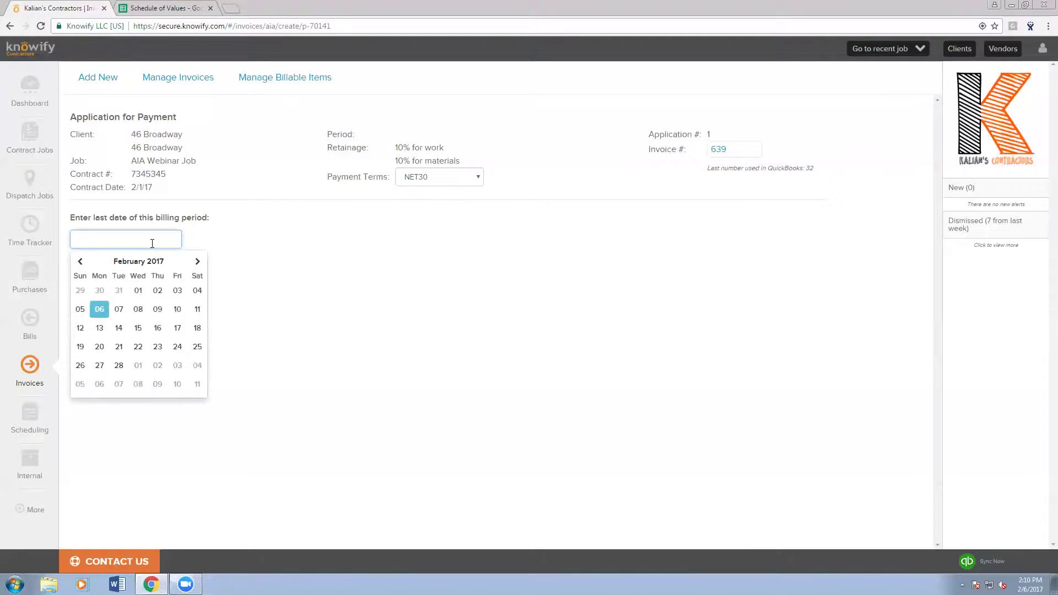
pyautogui.click(138, 328)
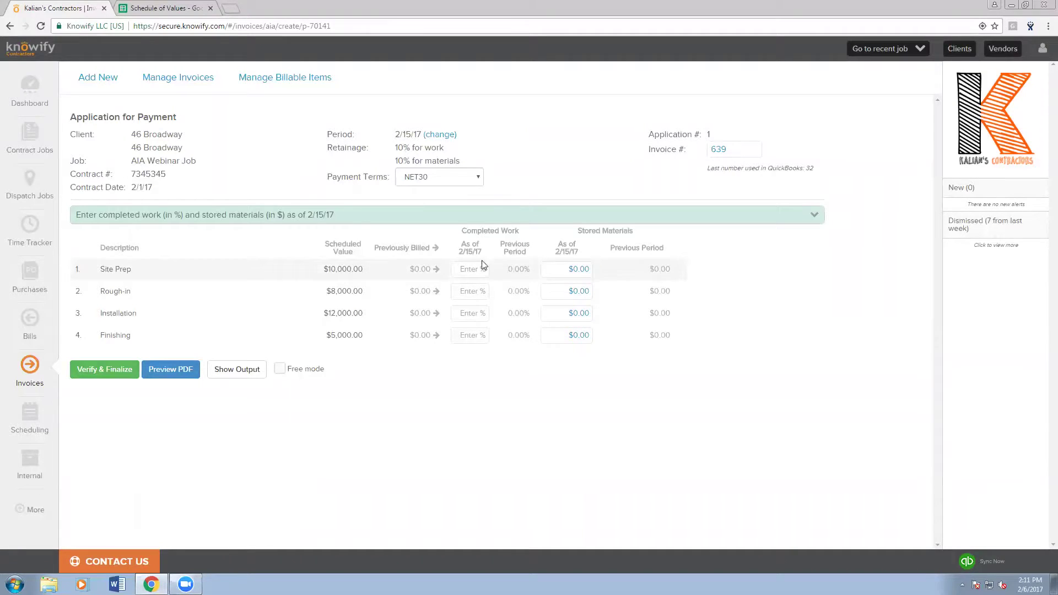
# - Choose the invoicing style for completed work in dollars with no stored materials
pyautogui.click(332, 214)
pyautogui.click(245, 252)
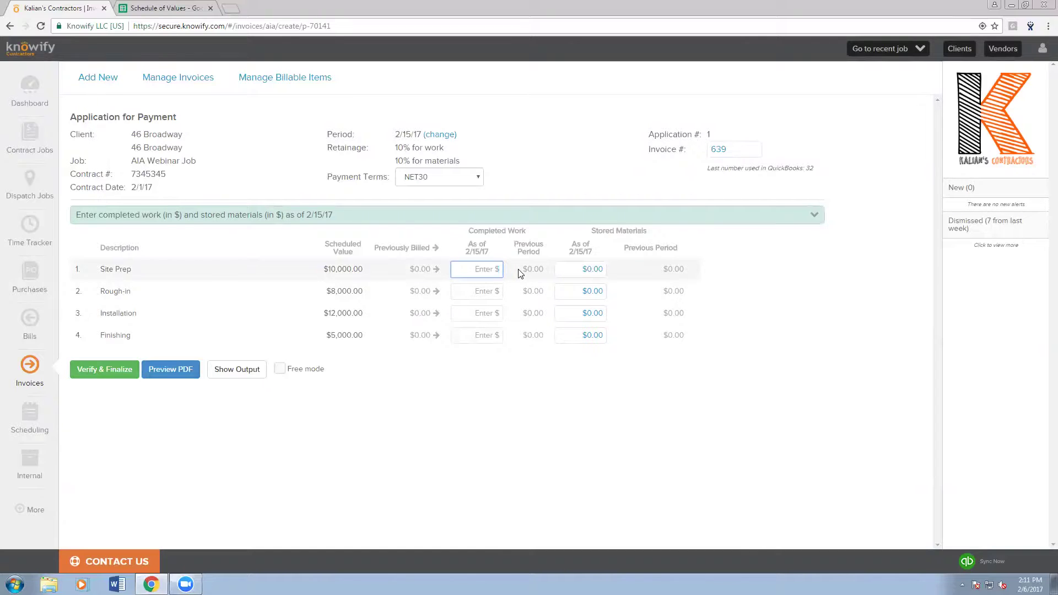
pyautogui.click(515, 216)
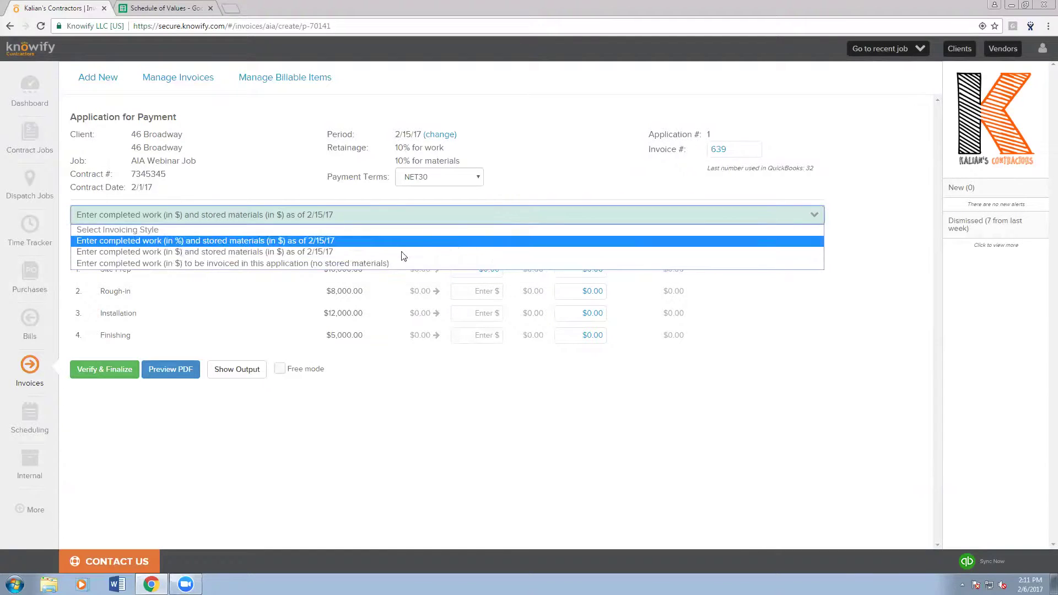
pyautogui.click(318, 260)
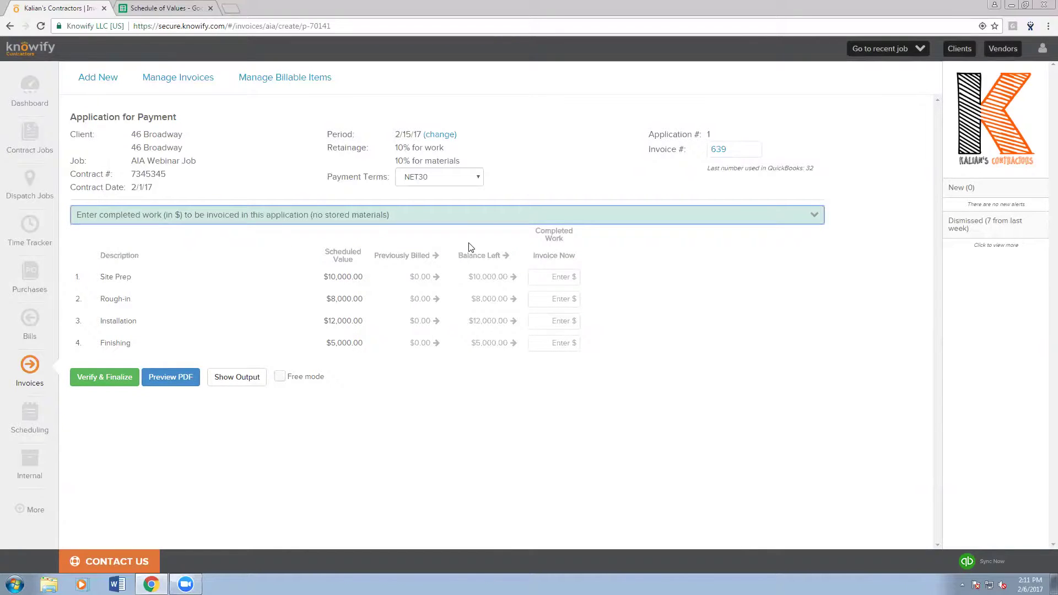
# - Enter $1,000 for Site Prep, then clear it back to empty
pyautogui.click(535, 276)
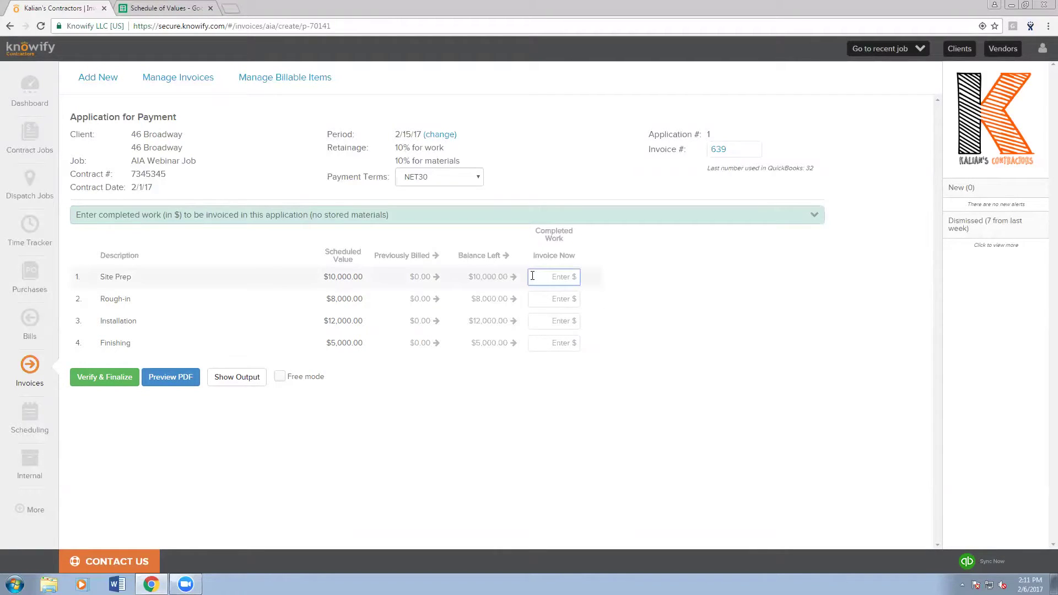
pyautogui.write('1000')
pyautogui.click(680, 268)
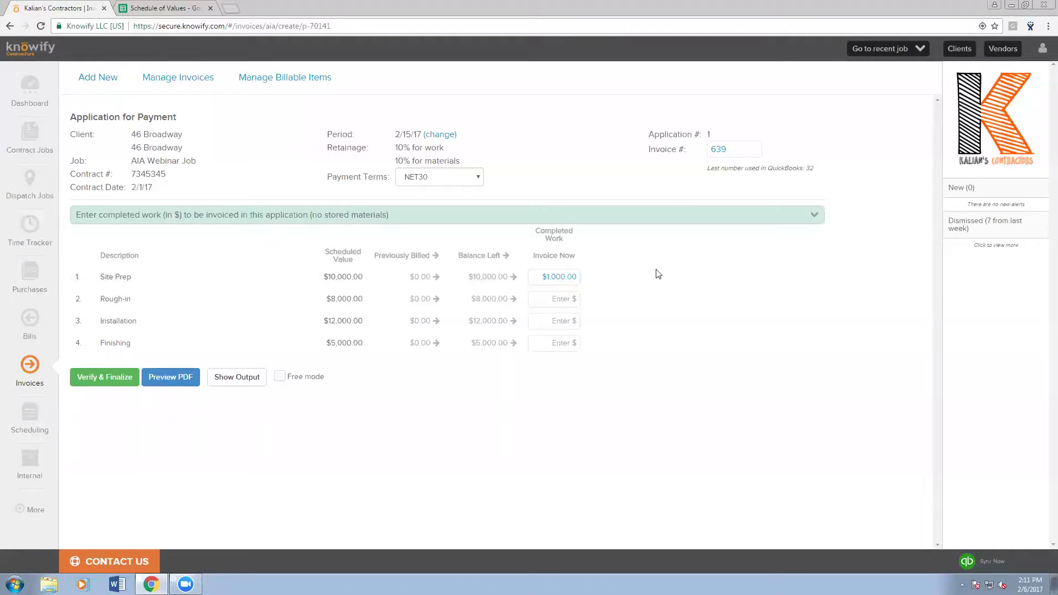
pyautogui.doubleClick(572, 277)
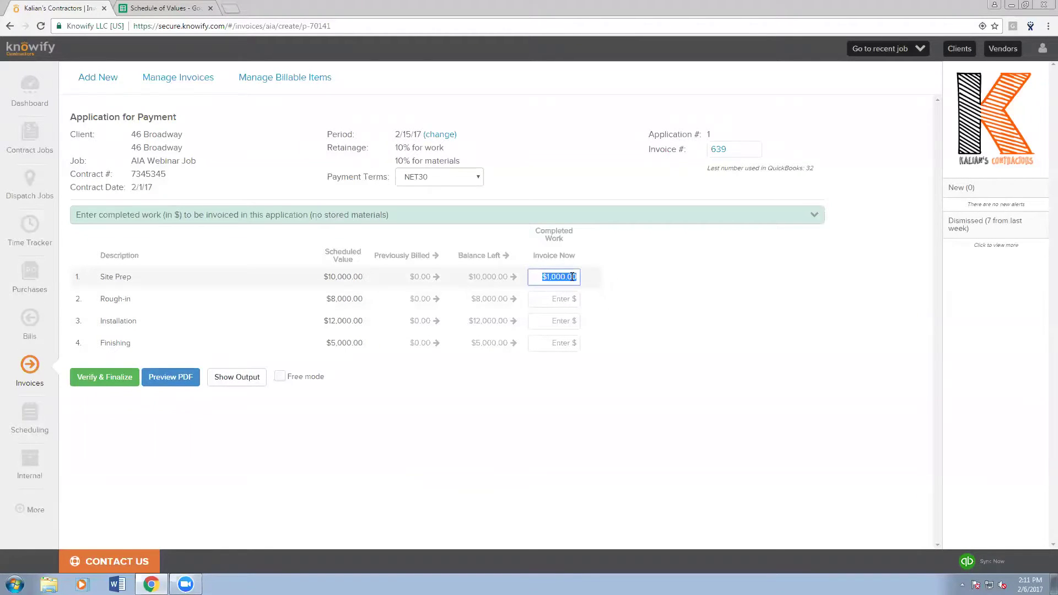
pyautogui.press('BackSpace')
pyautogui.click(605, 280)
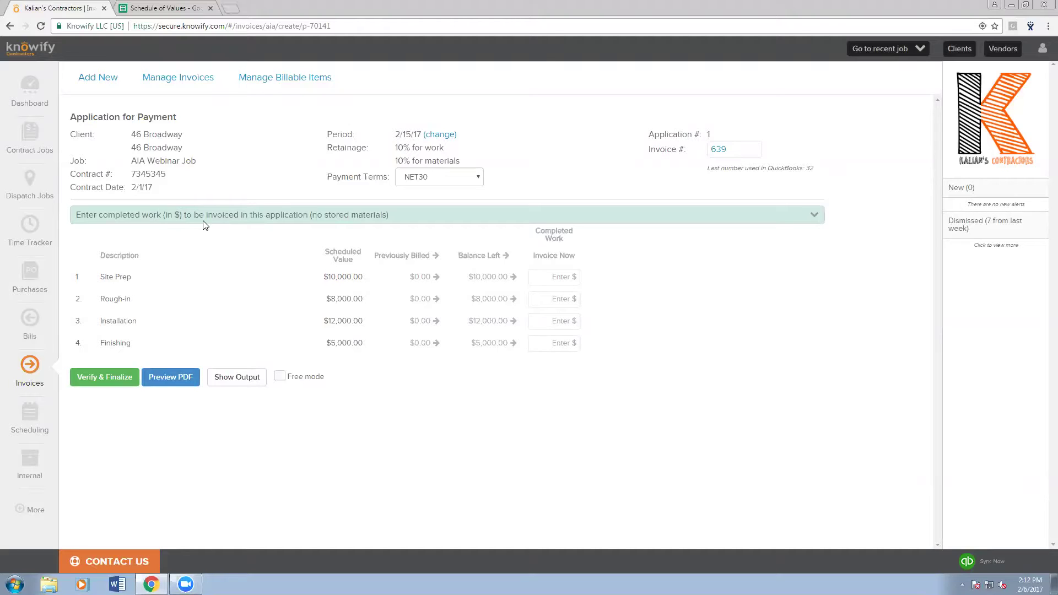
# - Switch to percent-complete billing and bill Site Prep at 50% with $2,000.00 stored materials, showing the payment summary
pyautogui.click(205, 221)
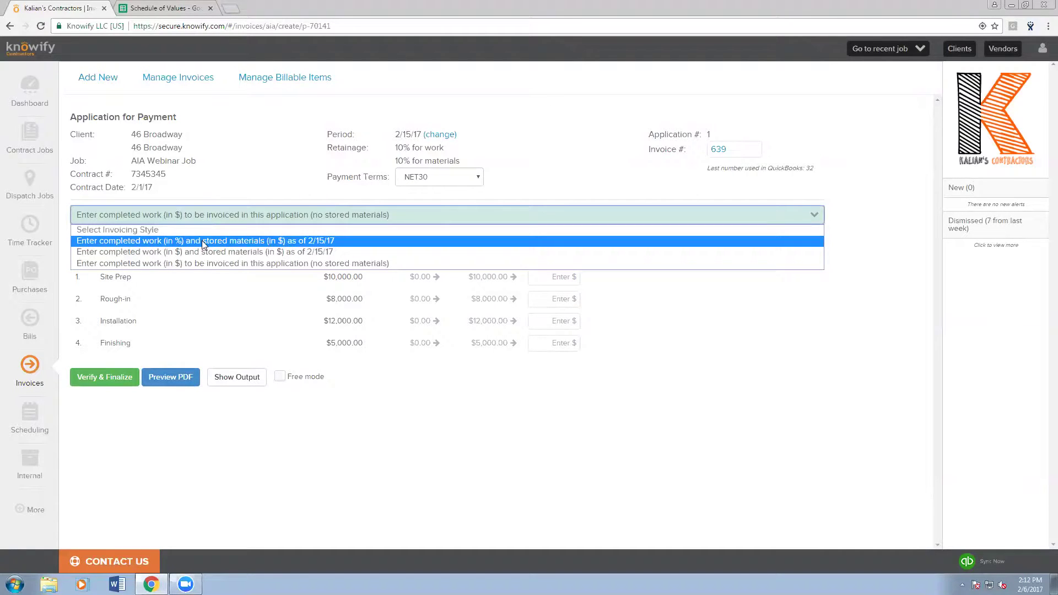
pyautogui.click(202, 240)
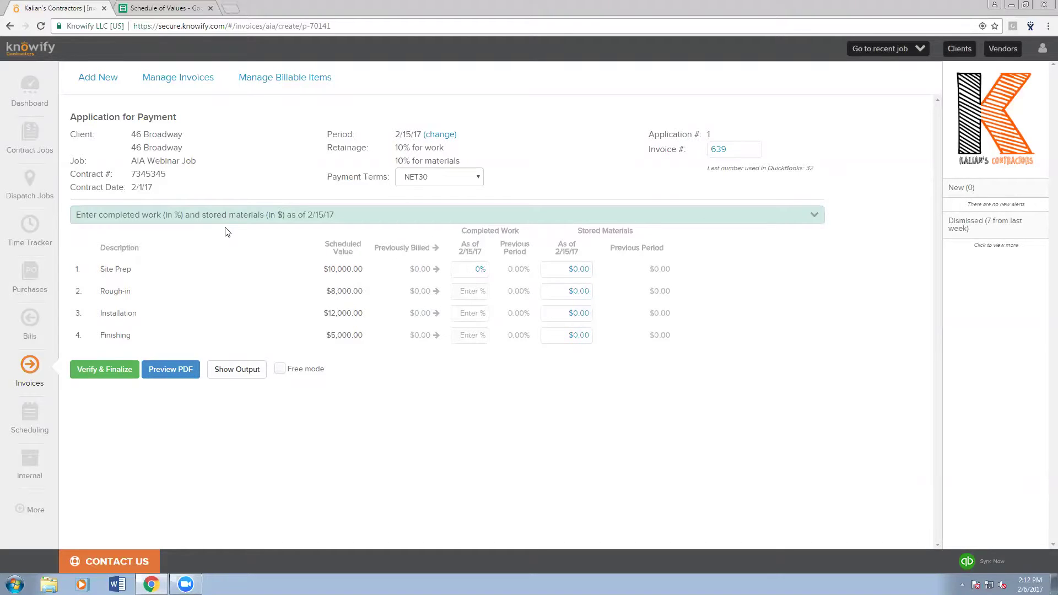
pyautogui.click(473, 270)
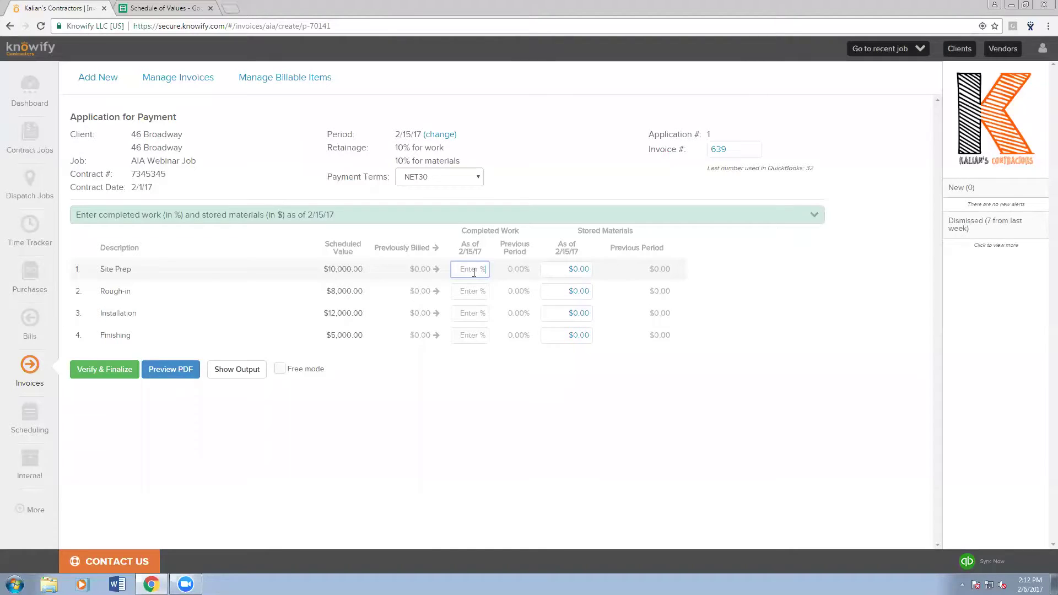
pyautogui.write('50')
pyautogui.click(587, 268)
pyautogui.write('2,')
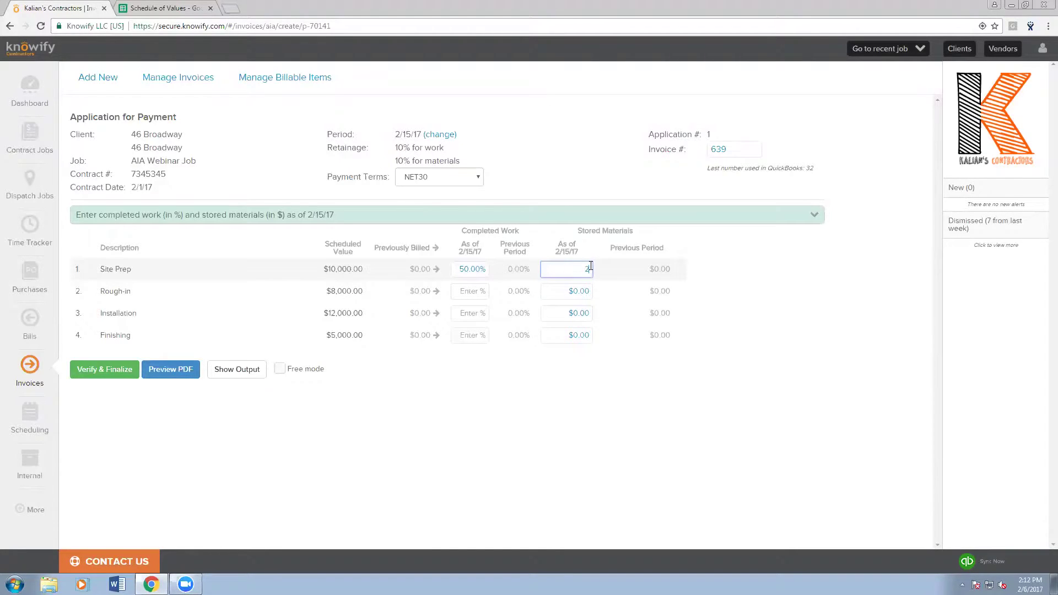
pyautogui.write('000')
pyautogui.click(620, 282)
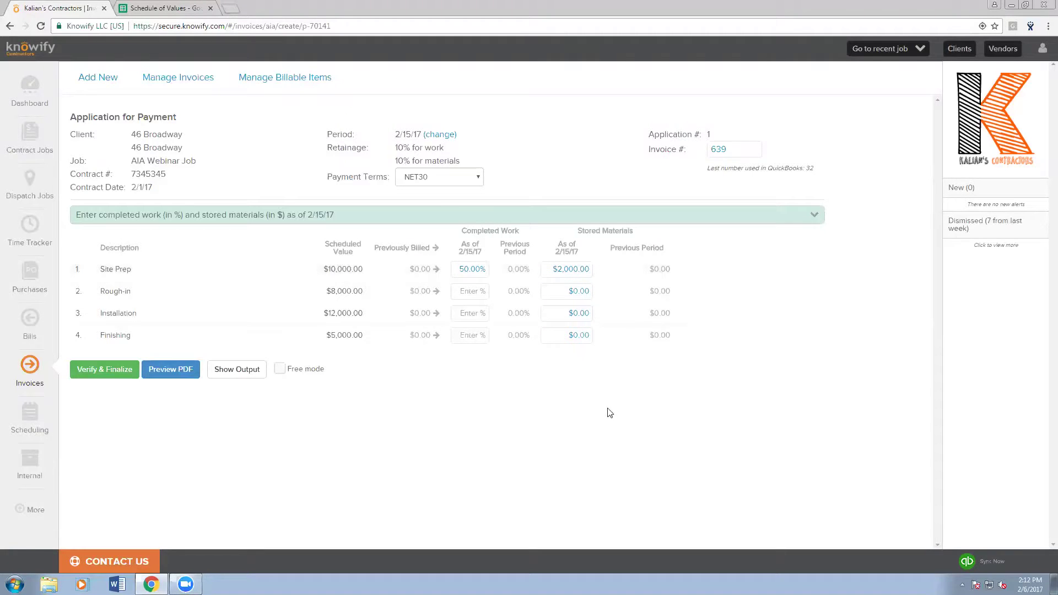
pyautogui.click(237, 370)
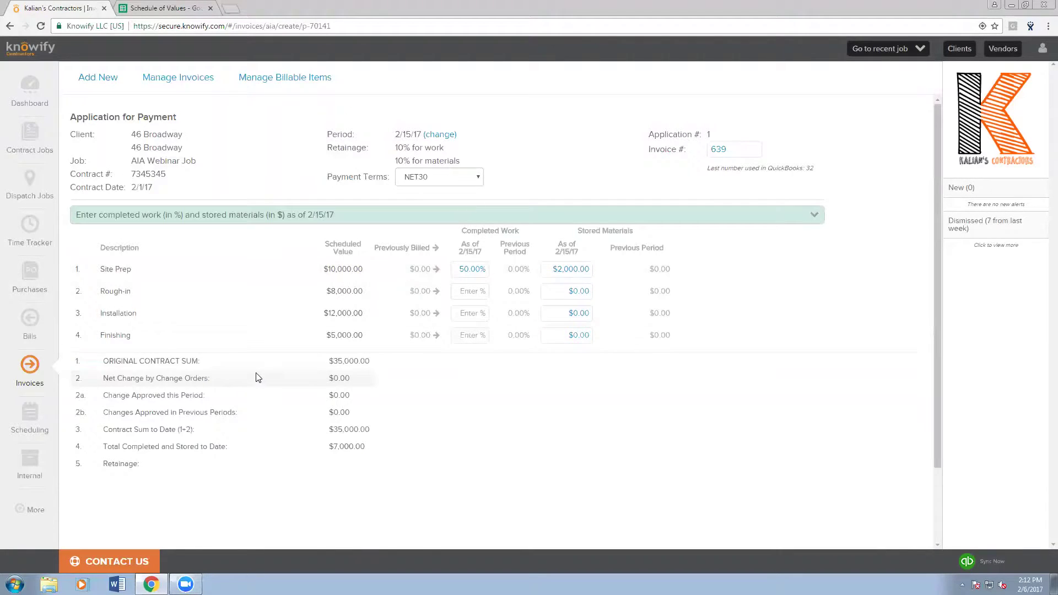
pyautogui.scroll(-2, 256, 373)
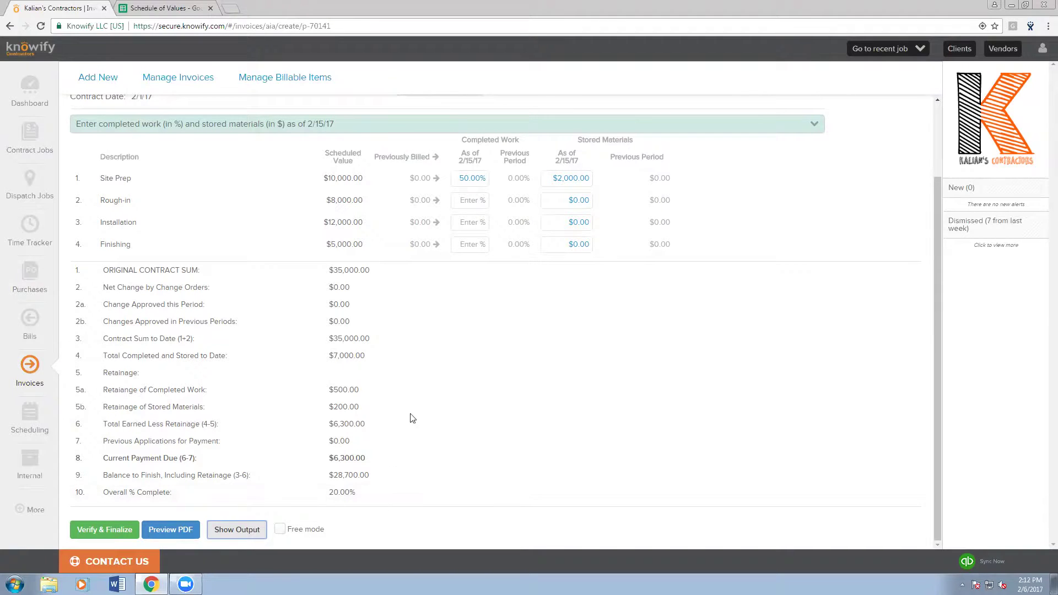
# - Try 75% complete for Site Prep, then revert it to 50%
pyautogui.click(464, 178)
pyautogui.moveTo(469, 177); pyautogui.dragTo(452, 177)
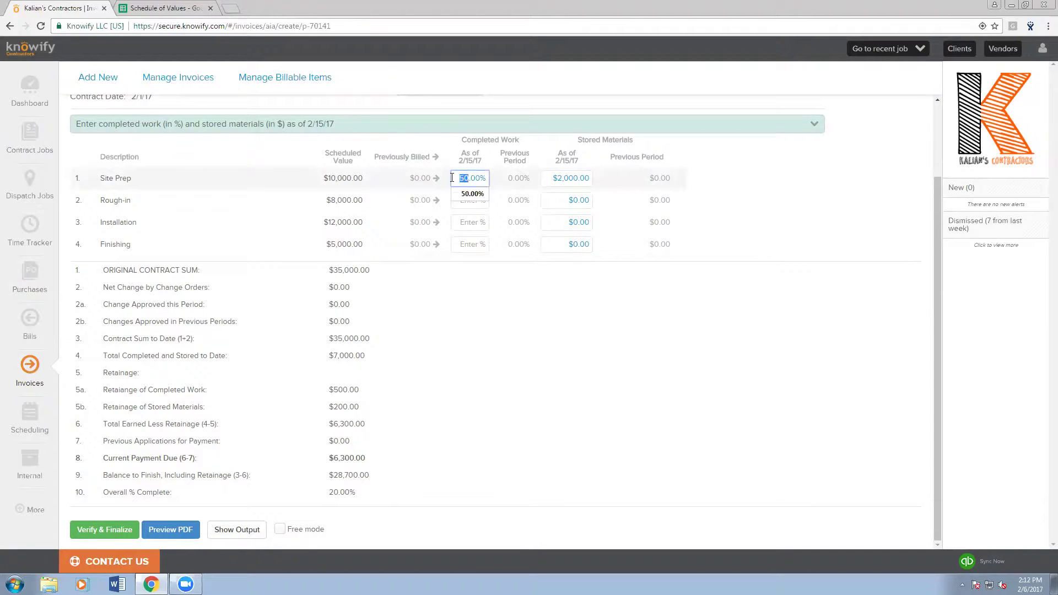
pyautogui.write('75')
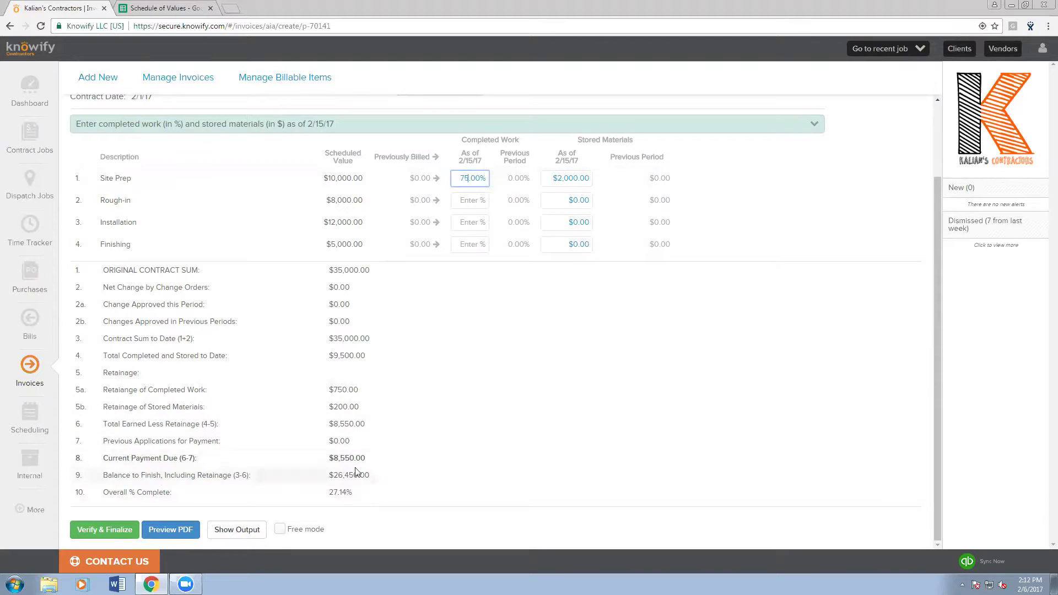
pyautogui.press('BackSpace')
pyautogui.press('BackSpace')
pyautogui.write('50')
pyautogui.click(430, 300)
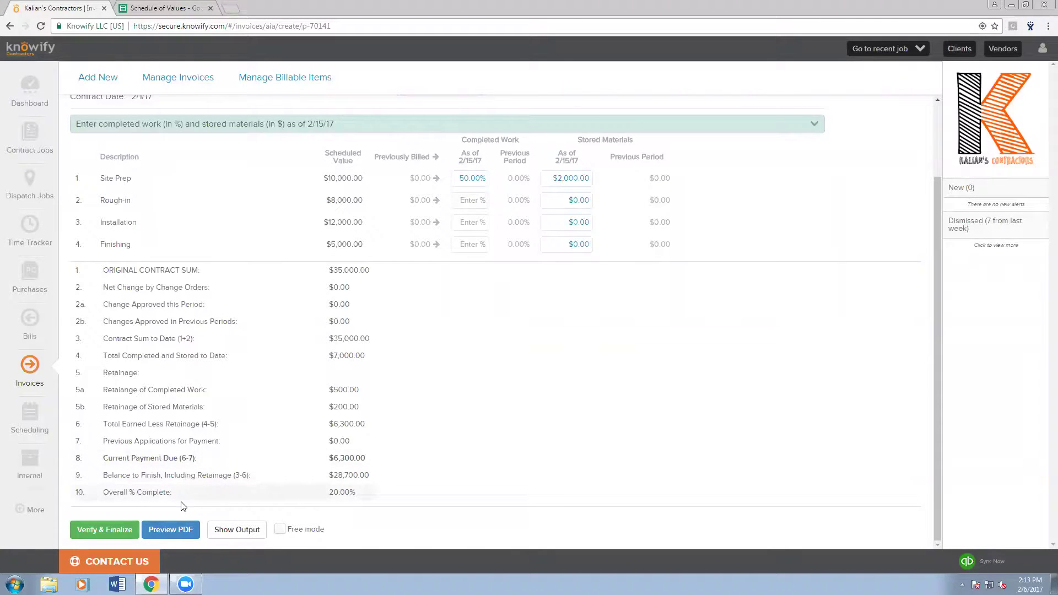
# - Preview and download the Application for Payment #1 PDF, then open the downloaded file
pyautogui.click(174, 525)
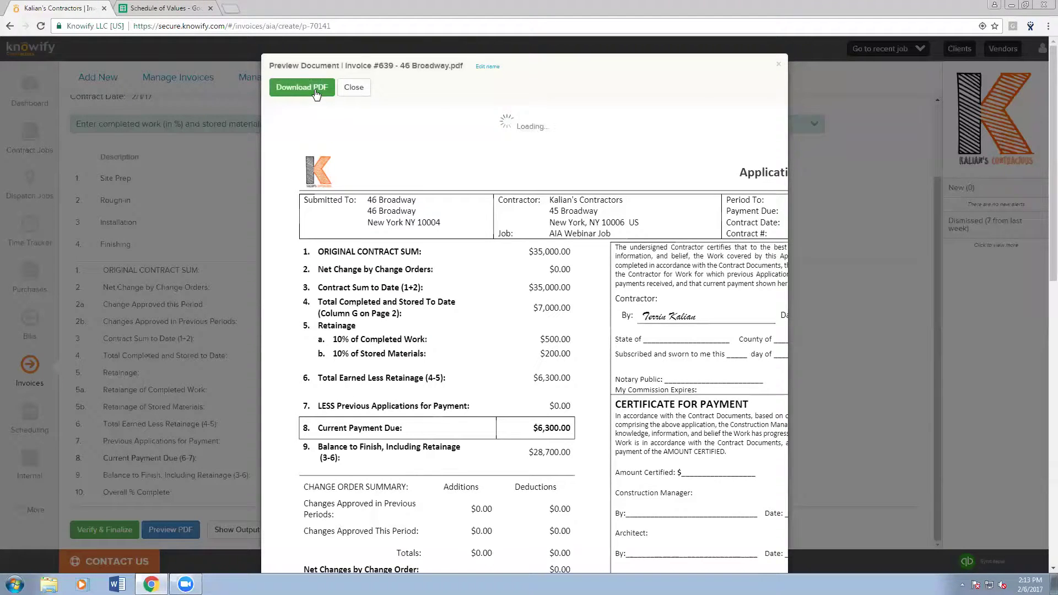
pyautogui.click(316, 89)
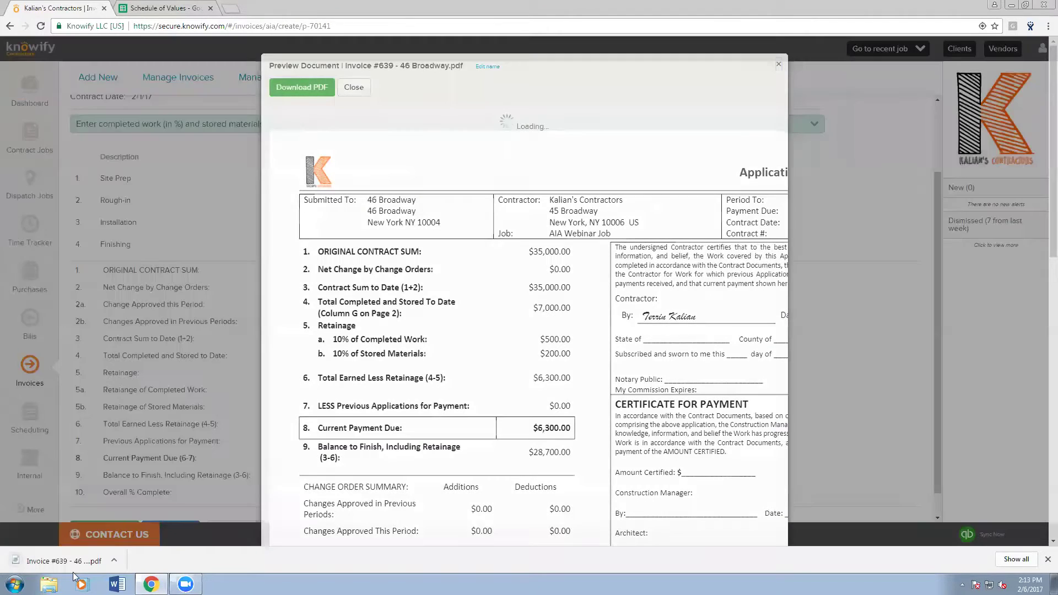
pyautogui.click(63, 561)
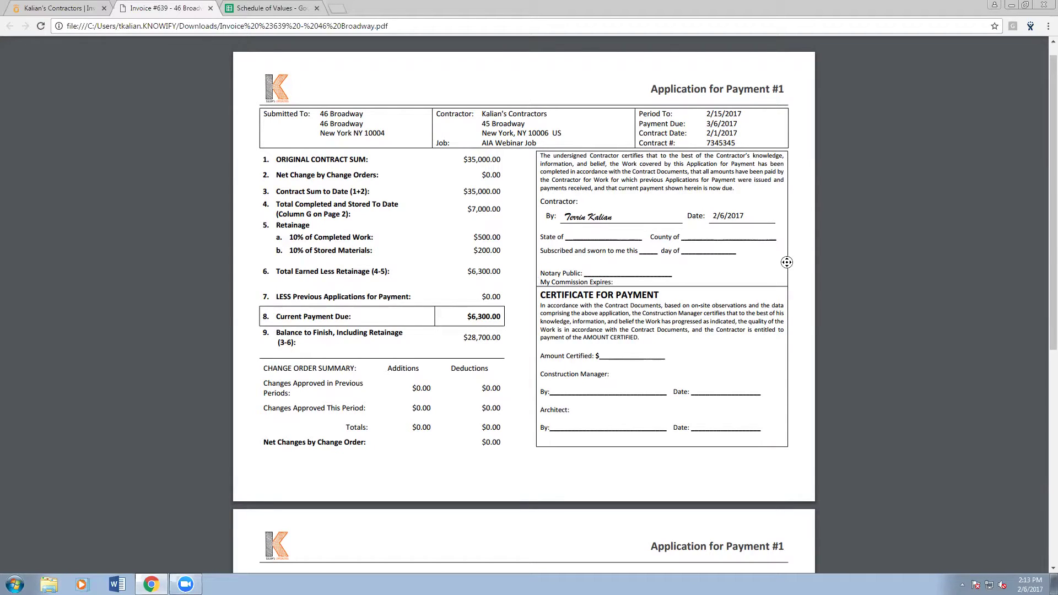
# - Scroll through the invoice PDF to its Continuation Sheet, then close the PDF tab
pyautogui.moveTo(565, 217); pyautogui.dragTo(615, 217)
pyautogui.click(615, 217)
pyautogui.scroll(-1, 753, 251)
pyautogui.scroll(-1, 754, 252)
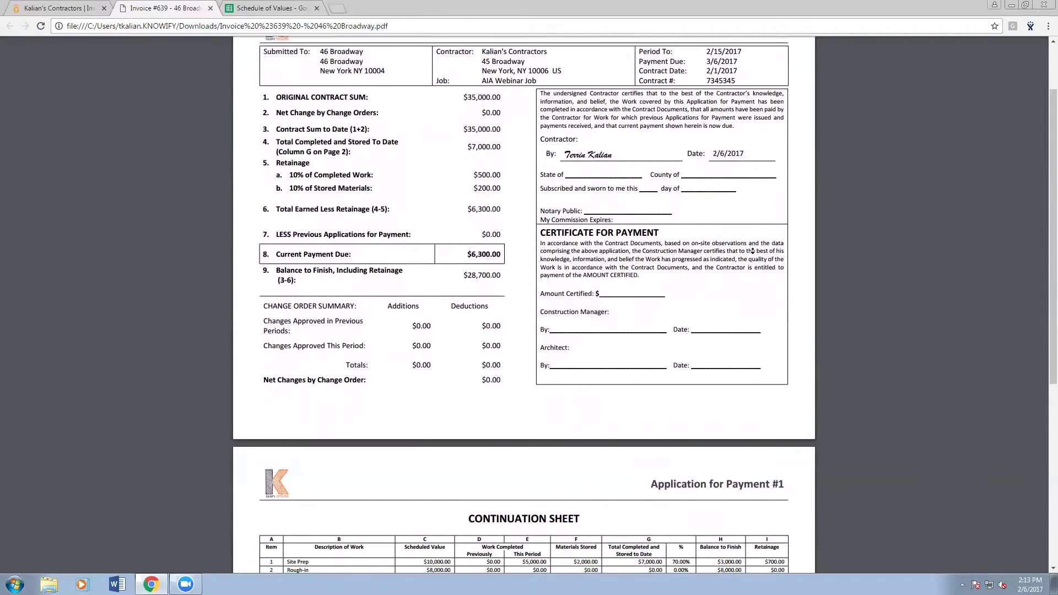
pyautogui.middleClick(752, 254)
pyautogui.scroll(-3, 753, 253)
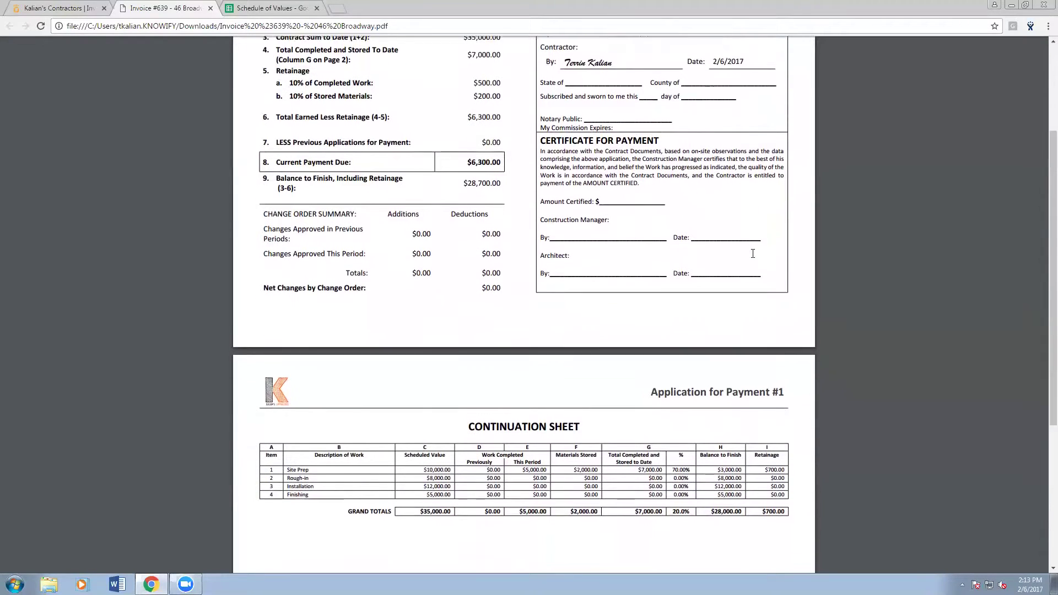
pyautogui.scroll(-2, 752, 255)
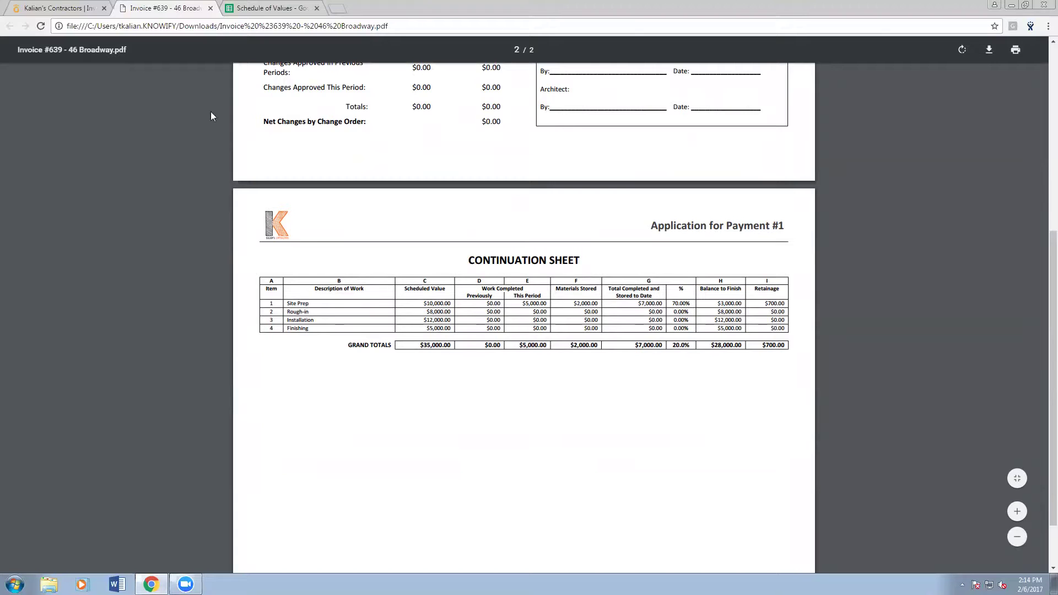
pyautogui.middleClick(155, 5)
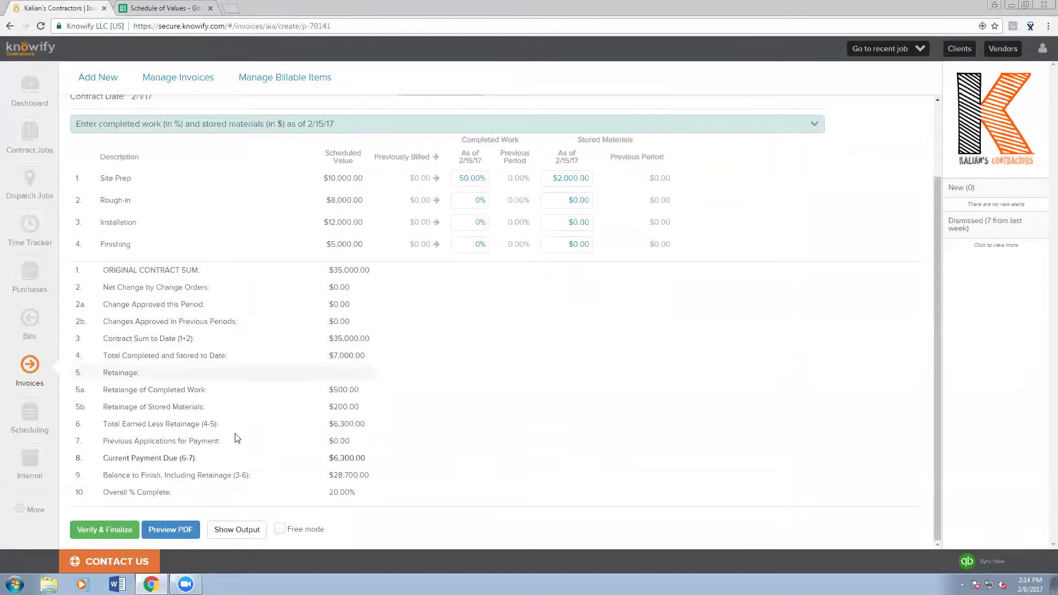
# - Finalize invoice #639 with QuickBooks sync off and client email on, dropping the extra job PDF attachment
pyautogui.click(105, 529)
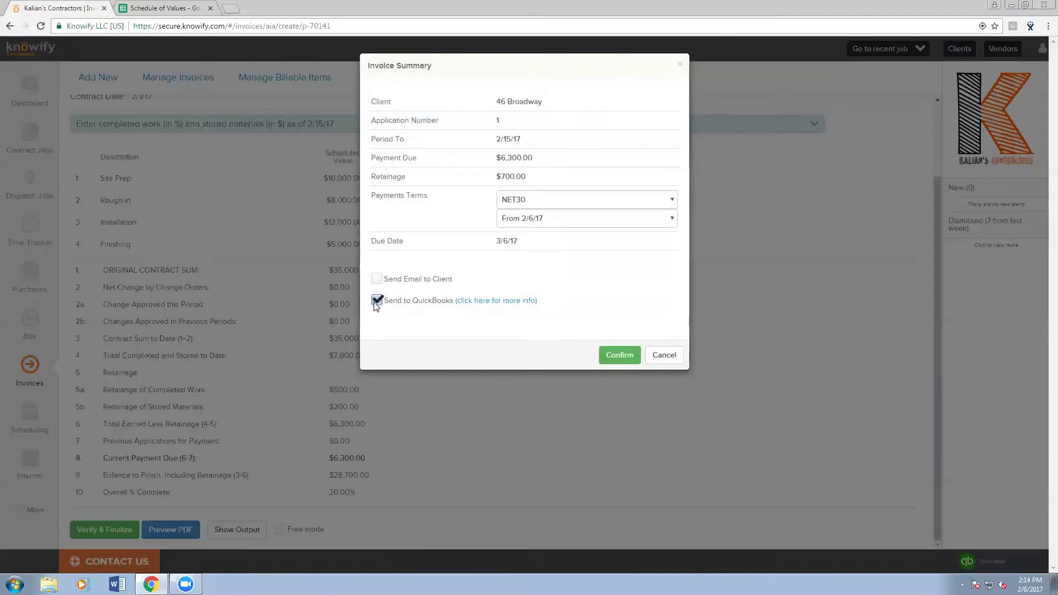
pyautogui.click(377, 300)
pyautogui.moveTo(493, 177); pyautogui.dragTo(533, 178)
pyautogui.click(533, 181)
pyautogui.click(377, 281)
pyautogui.click(595, 362)
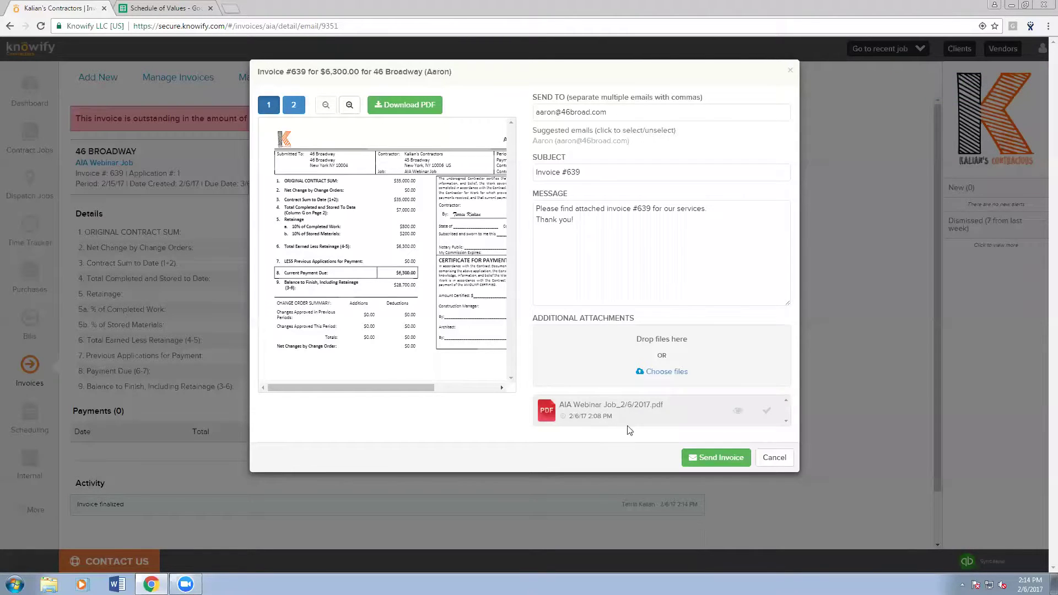
pyautogui.click(766, 411)
# - Cancel the invoice email and record a $6,300.00 payment against invoice #639
pyautogui.click(772, 459)
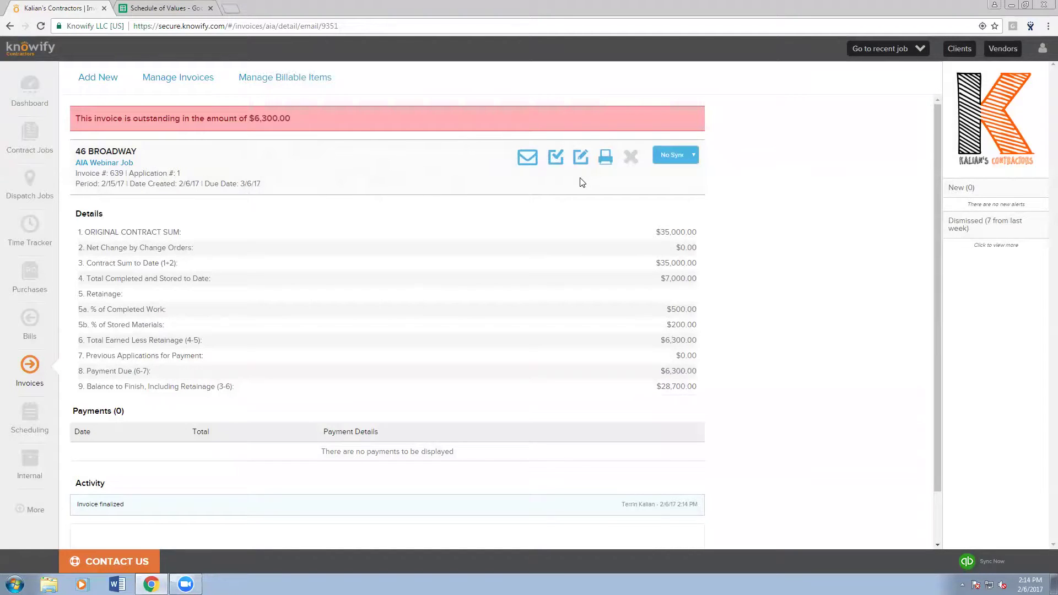
pyautogui.click(556, 159)
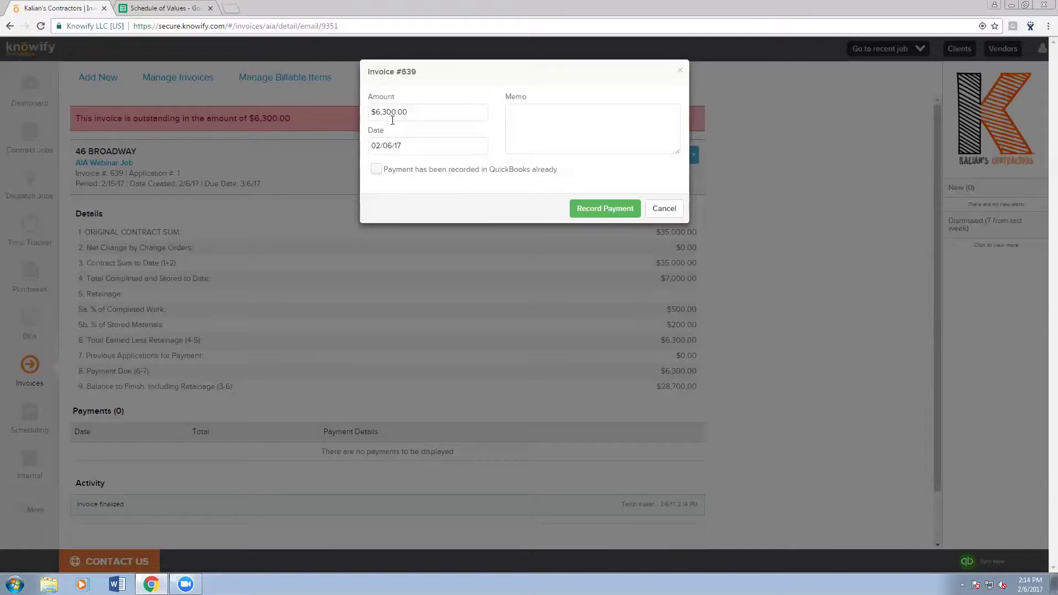
pyautogui.moveTo(411, 113); pyautogui.dragTo(370, 112)
pyautogui.write('6000')
pyautogui.click(382, 111)
pyautogui.click(590, 208)
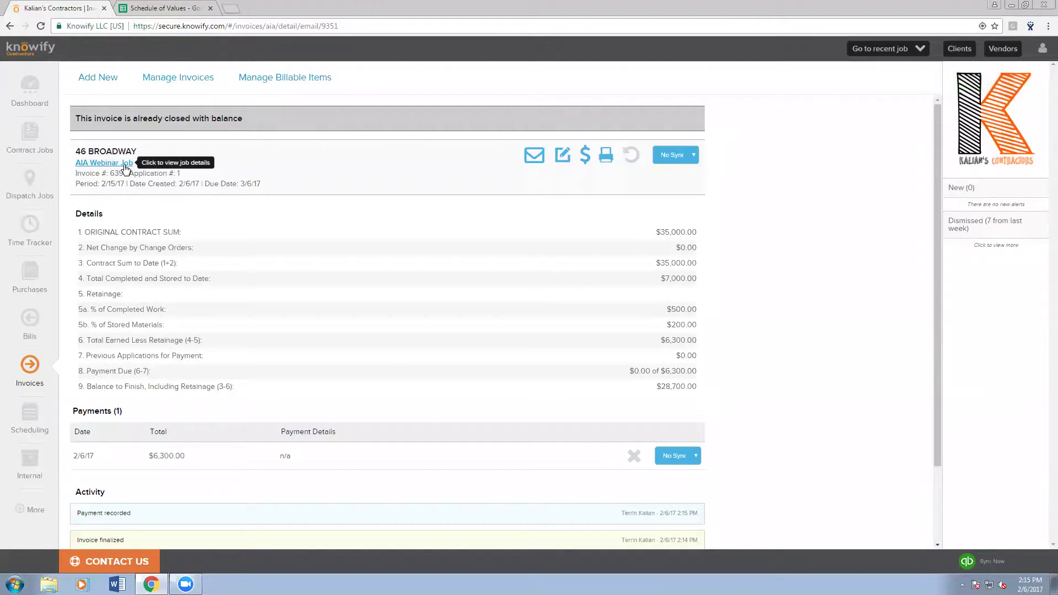
# - Review the job details: $7,000.00 invoiced, Site Prep 70.00% invoiced with $3,000.00 balance
pyautogui.click(126, 168)
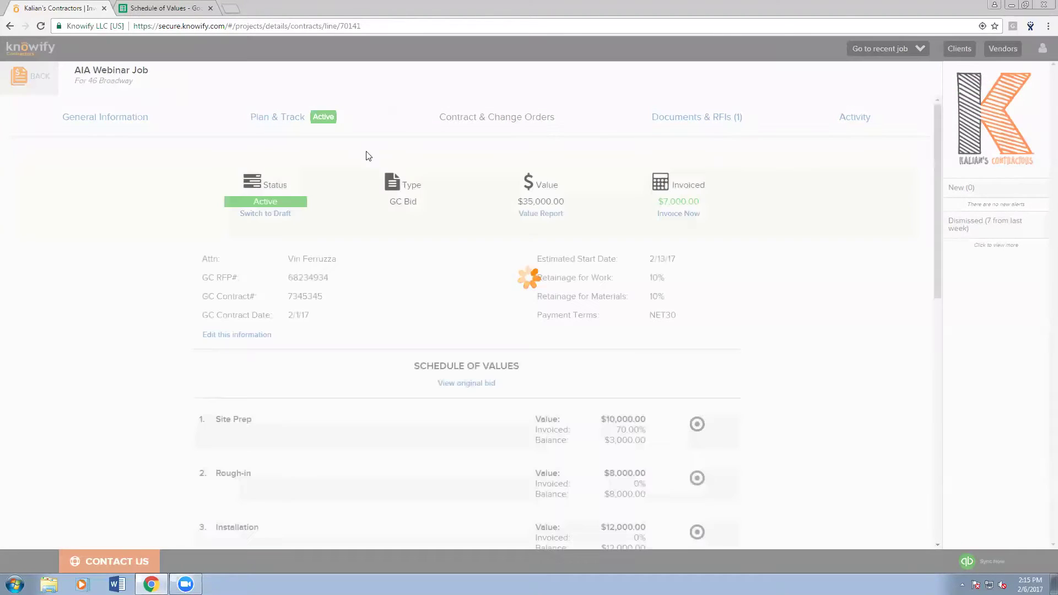
pyautogui.moveTo(654, 200); pyautogui.dragTo(702, 202)
pyautogui.click(706, 201)
pyautogui.moveTo(613, 430); pyautogui.dragTo(652, 430)
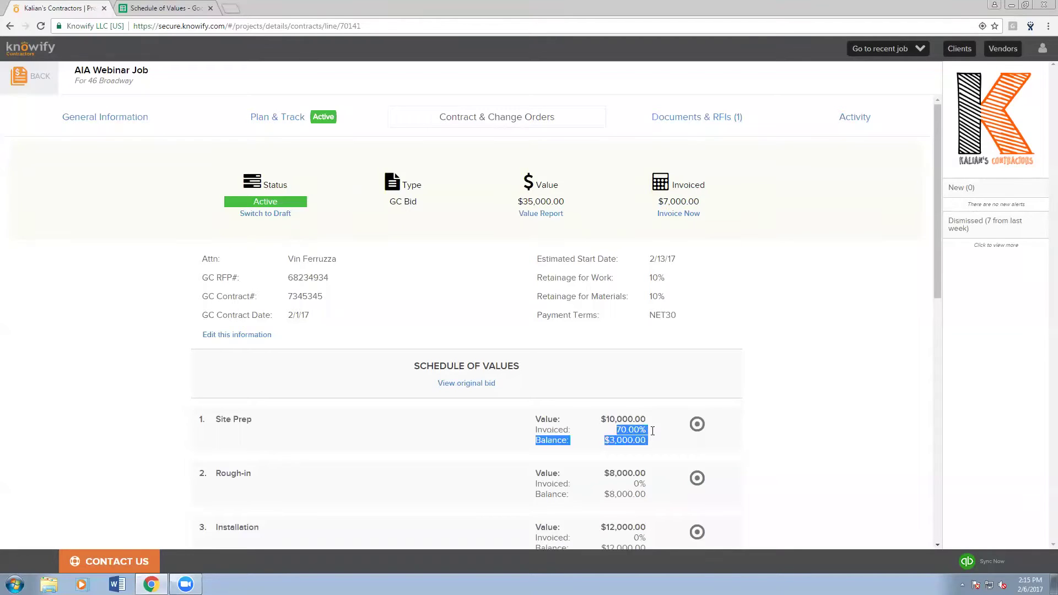
pyautogui.click(654, 435)
pyautogui.scroll(-2, 647, 436)
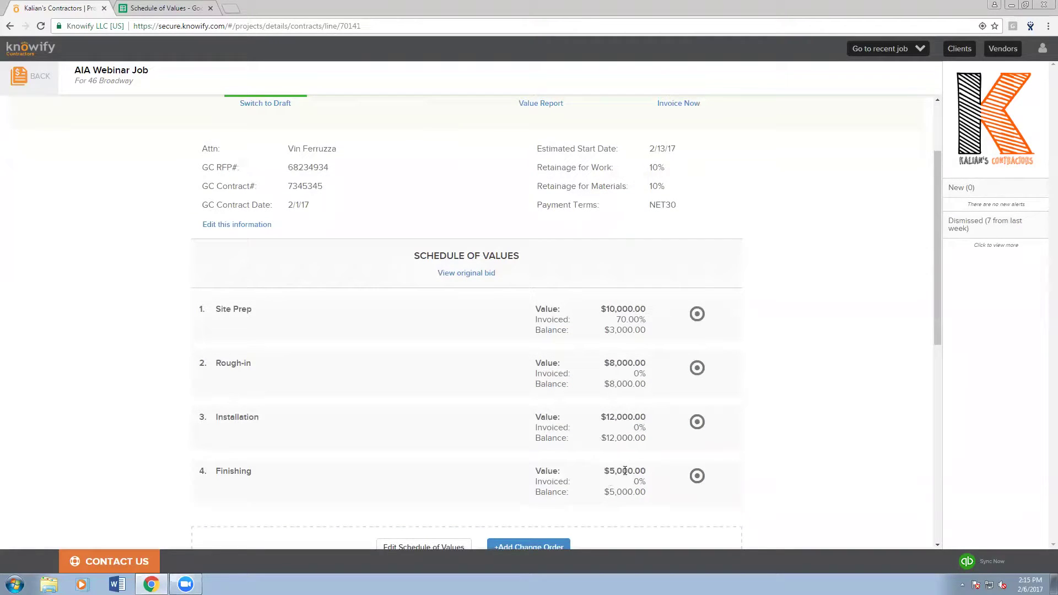
pyautogui.scroll(-1, 624, 470)
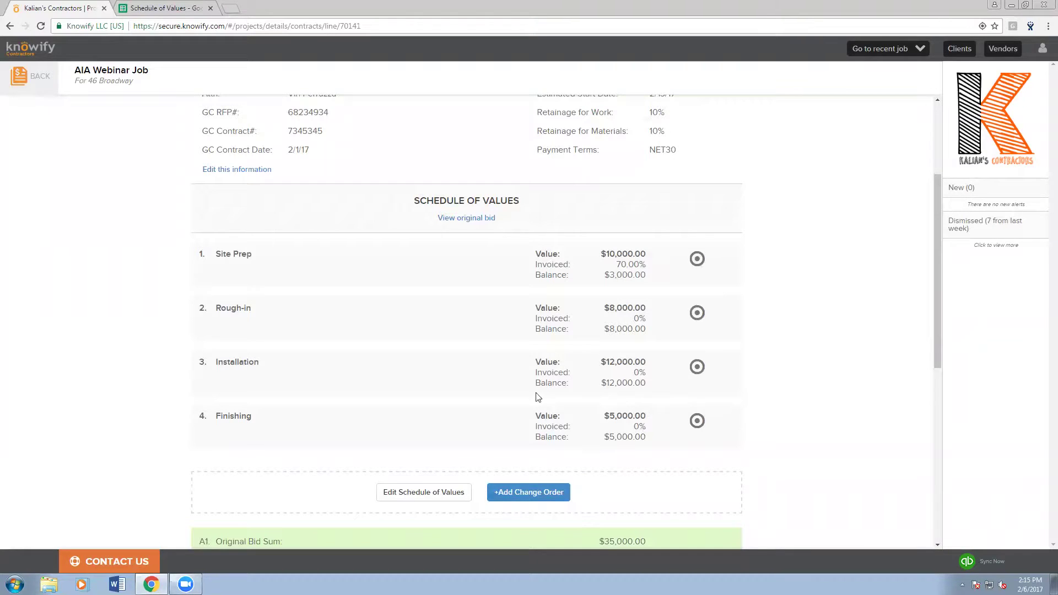
pyautogui.middleClick(504, 373)
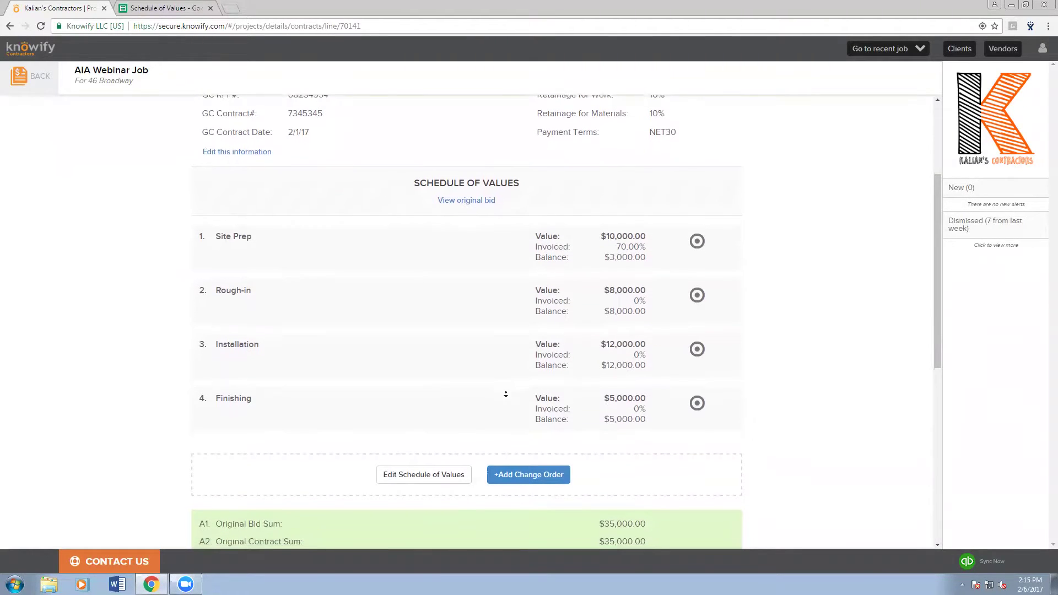
pyautogui.middleClick(505, 394)
pyautogui.scroll(-1, 517, 346)
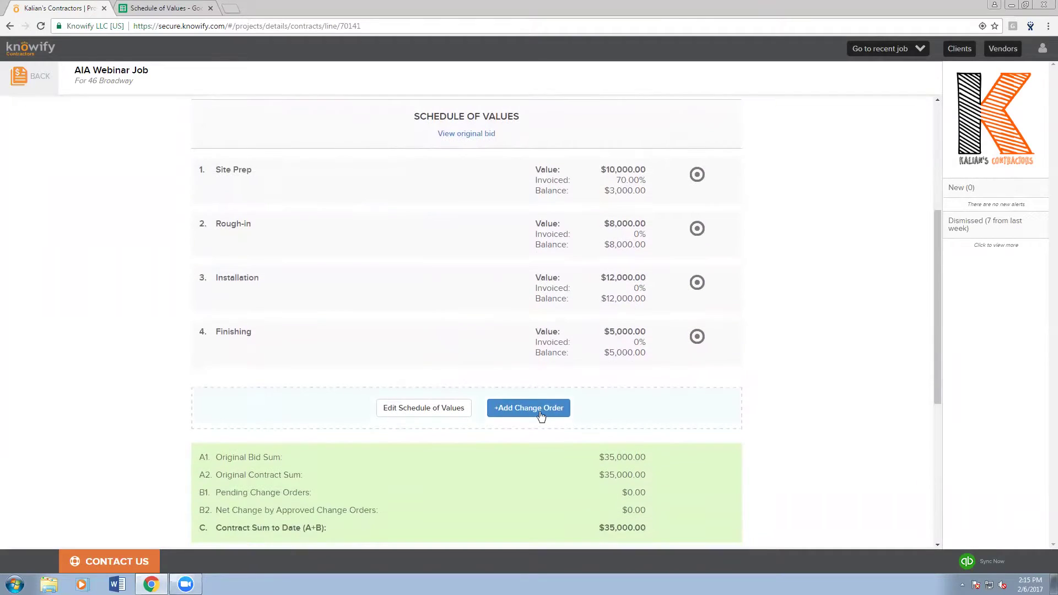
# - Add change order line 5 'Additional Supplies to Replace Broken Ones' at $1,000.00, plus a blank line 6
pyautogui.click(529, 408)
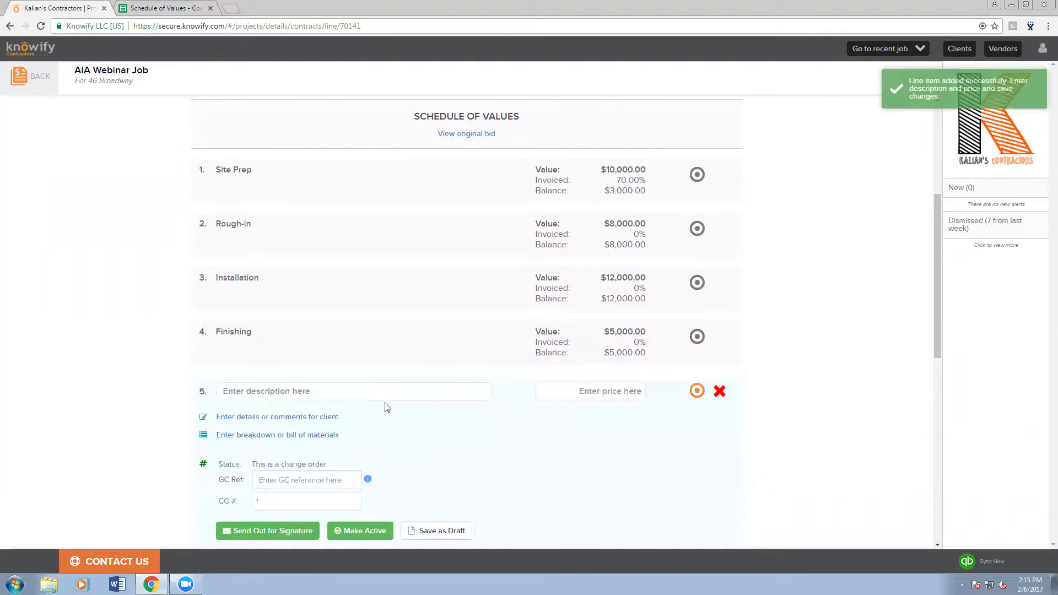
pyautogui.click(379, 396)
pyautogui.write('Additional ')
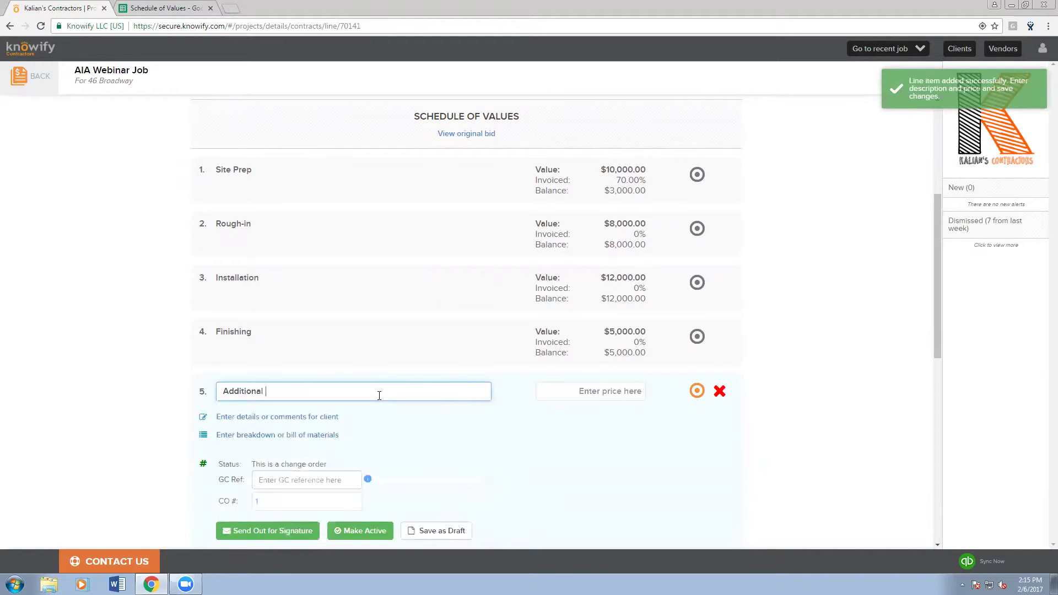
pyautogui.write('S')
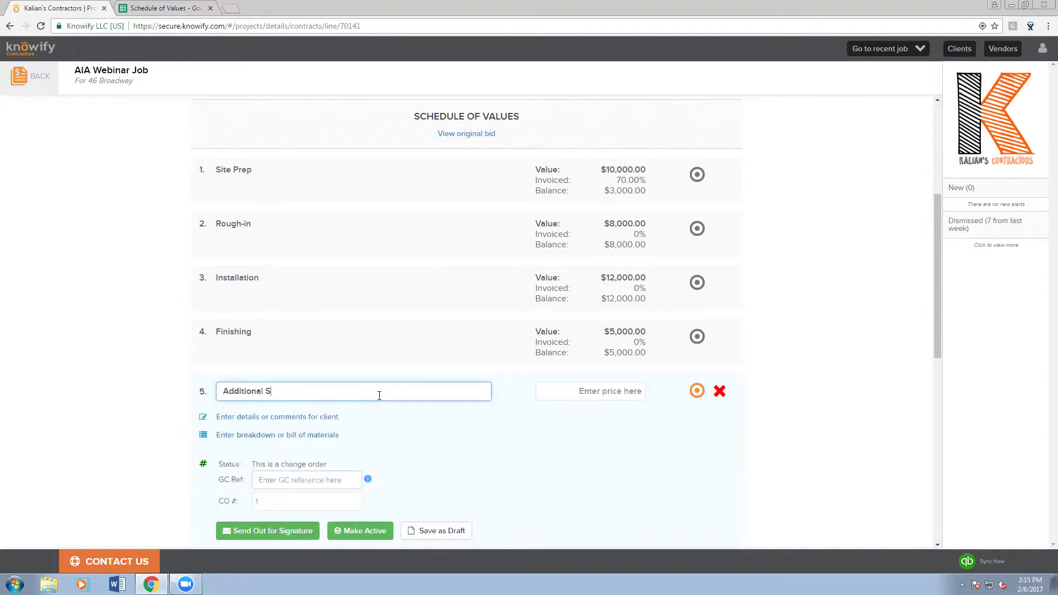
pyautogui.write('upplied to Replace Broken onesOne')
pyautogui.press('Tab')
pyautogui.write('1,')
pyautogui.write('000')
pyautogui.press('Tab')
pyautogui.scroll(-1, 379, 396)
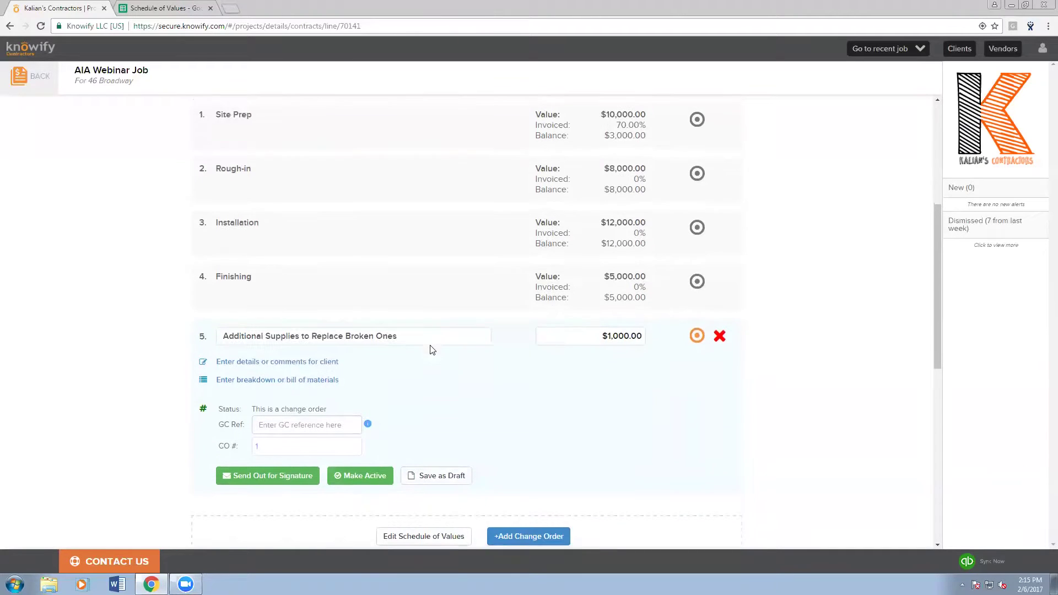
pyautogui.click(270, 449)
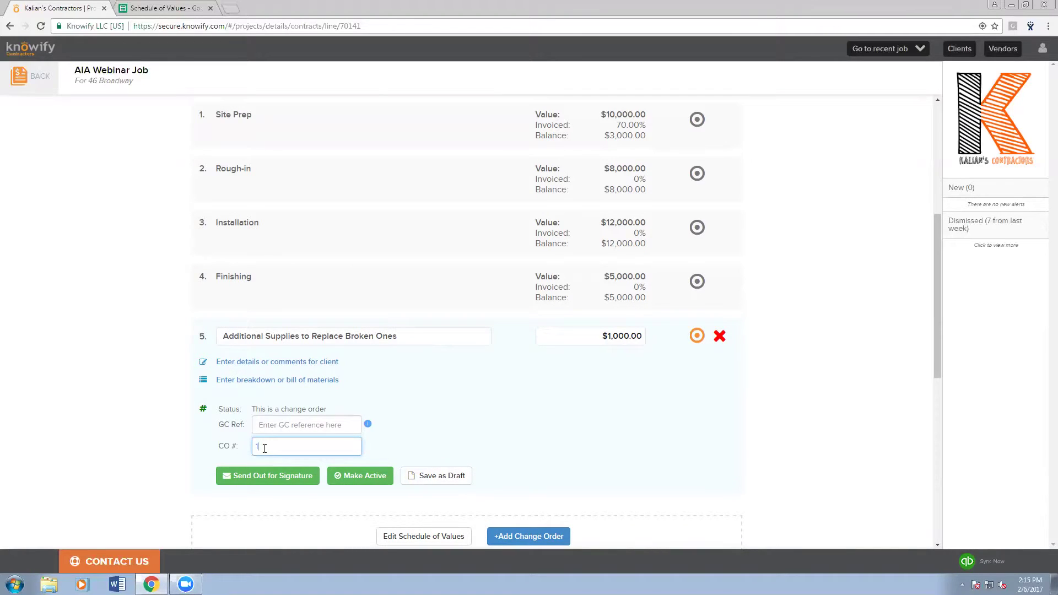
pyautogui.click(514, 532)
pyautogui.scroll(-2, 460, 401)
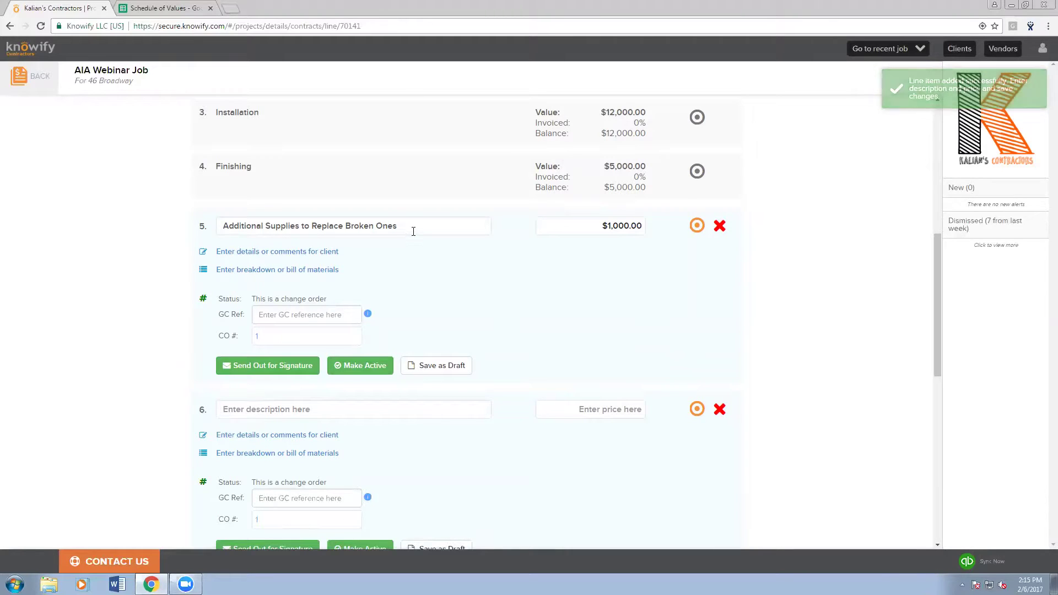
# - Add line 6 'Labor to Install Replacement Parts' at $2,000.00 and save the change order as a draft
pyautogui.click(299, 411)
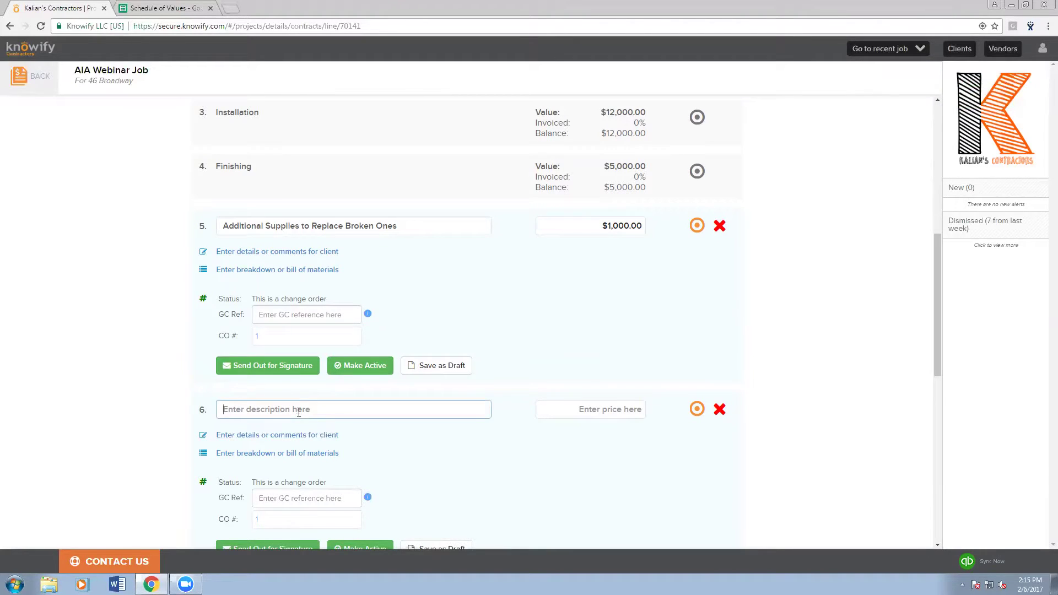
pyautogui.write('Labor to I')
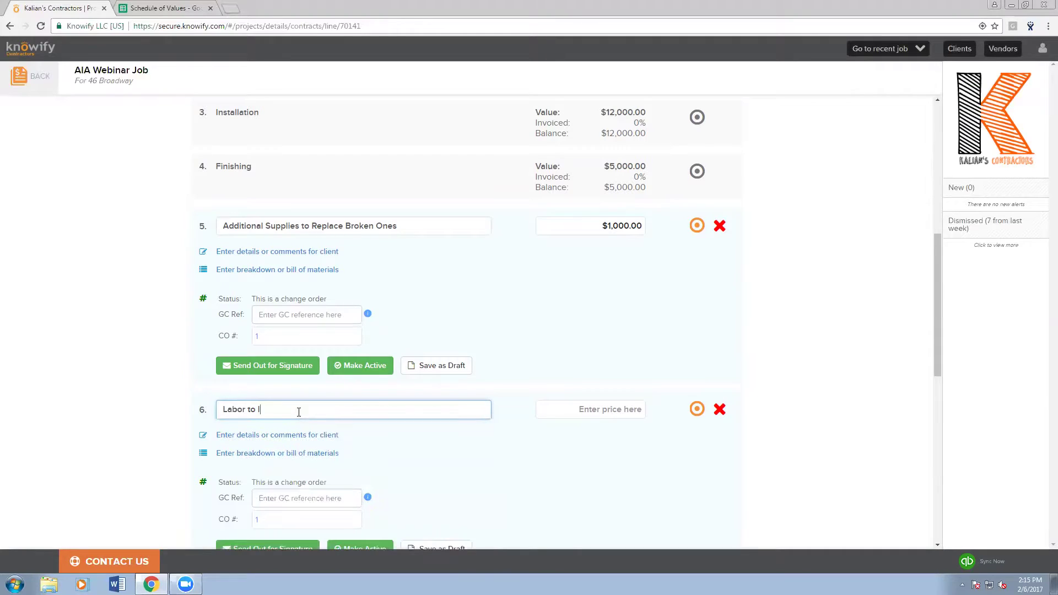
pyautogui.write('nstall Replacement Parts')
pyautogui.press('Tab')
pyautogui.write('2,')
pyautogui.write('000')
pyautogui.click(573, 326)
pyautogui.scroll(-1, 573, 325)
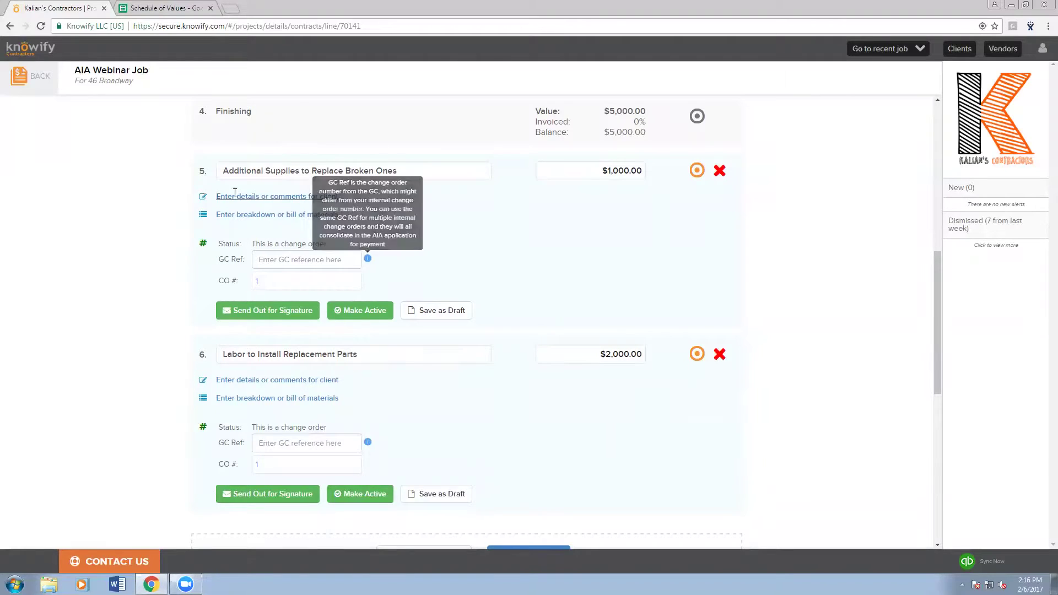
pyautogui.click(435, 503)
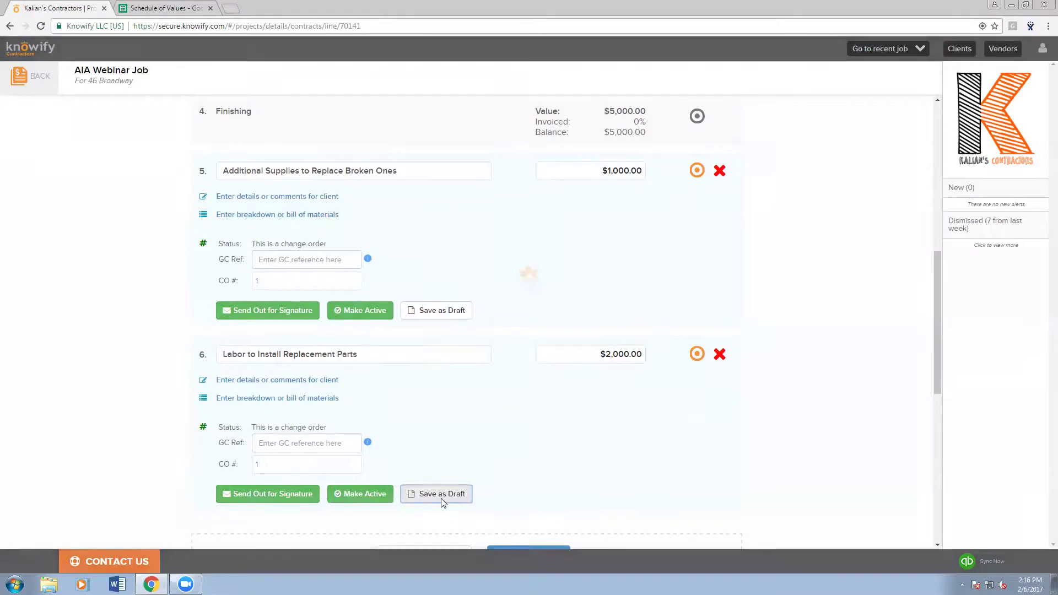
# - Preview the draft change order document, then close the preview
pyautogui.click(508, 494)
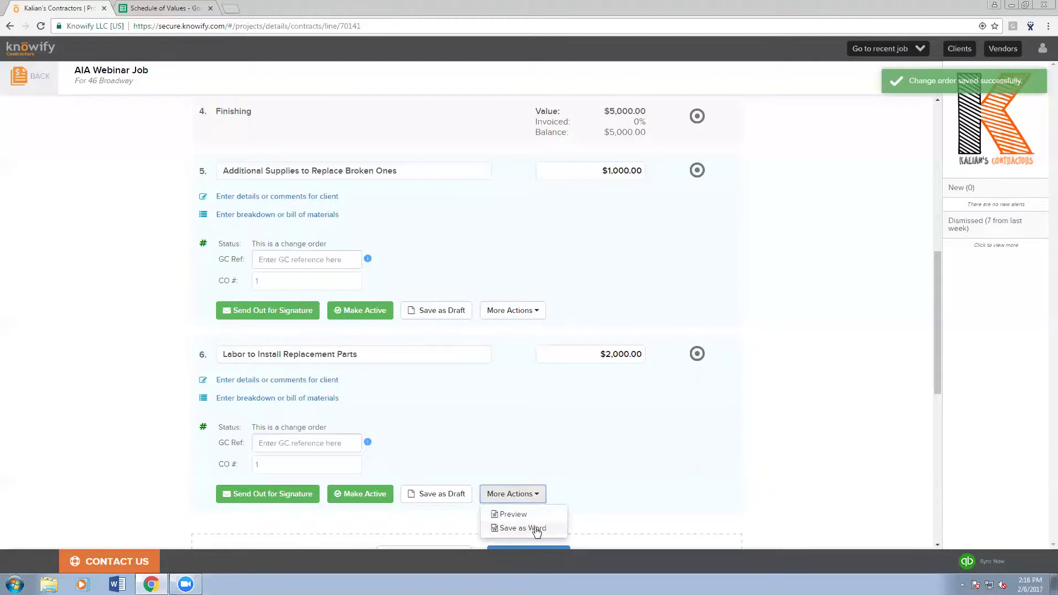
pyautogui.click(512, 515)
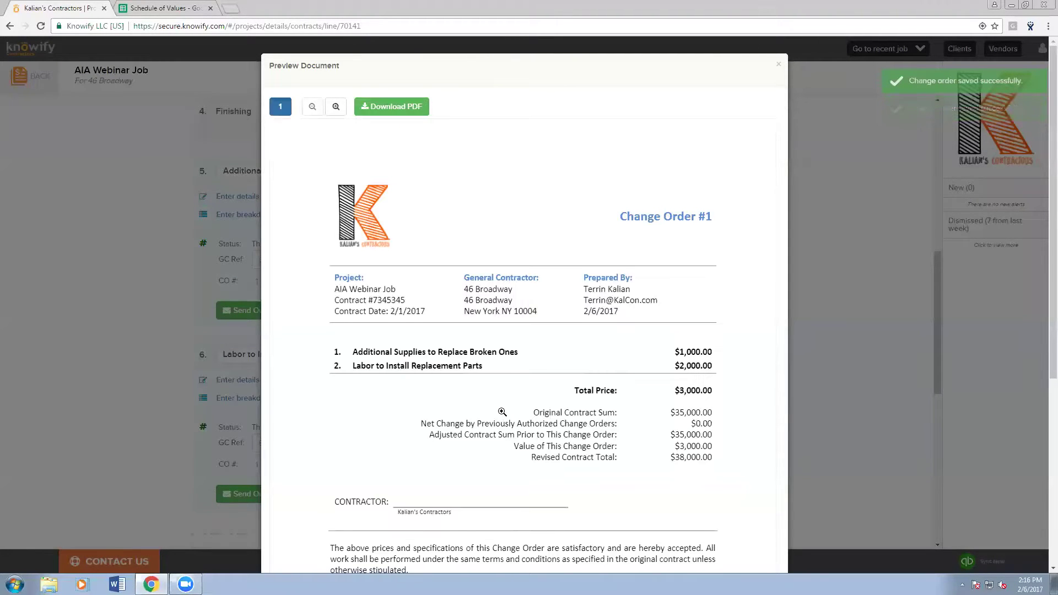
pyautogui.scroll(-1, 501, 418)
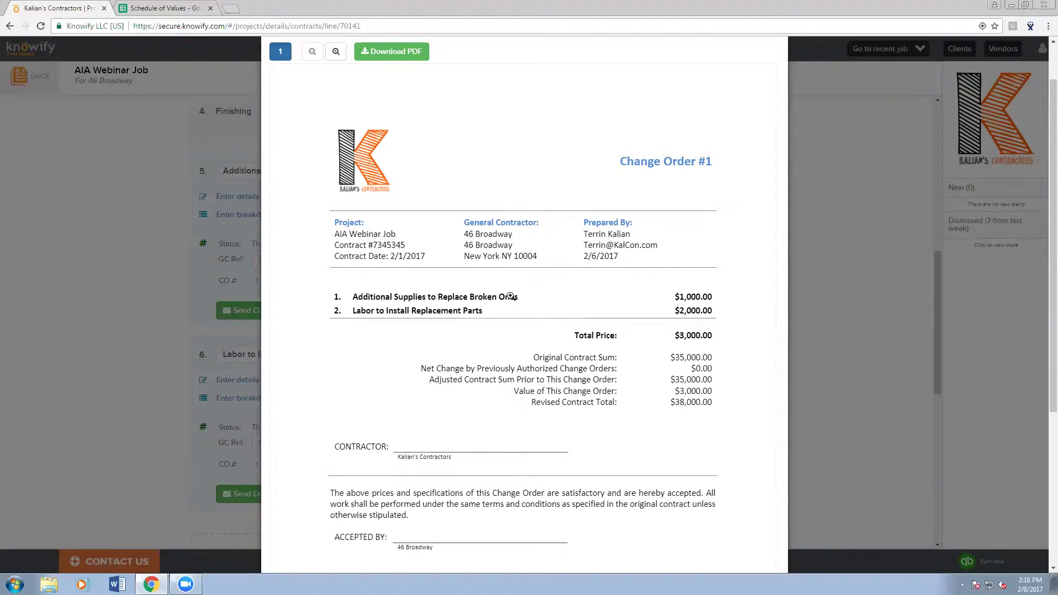
pyautogui.press('Escape')
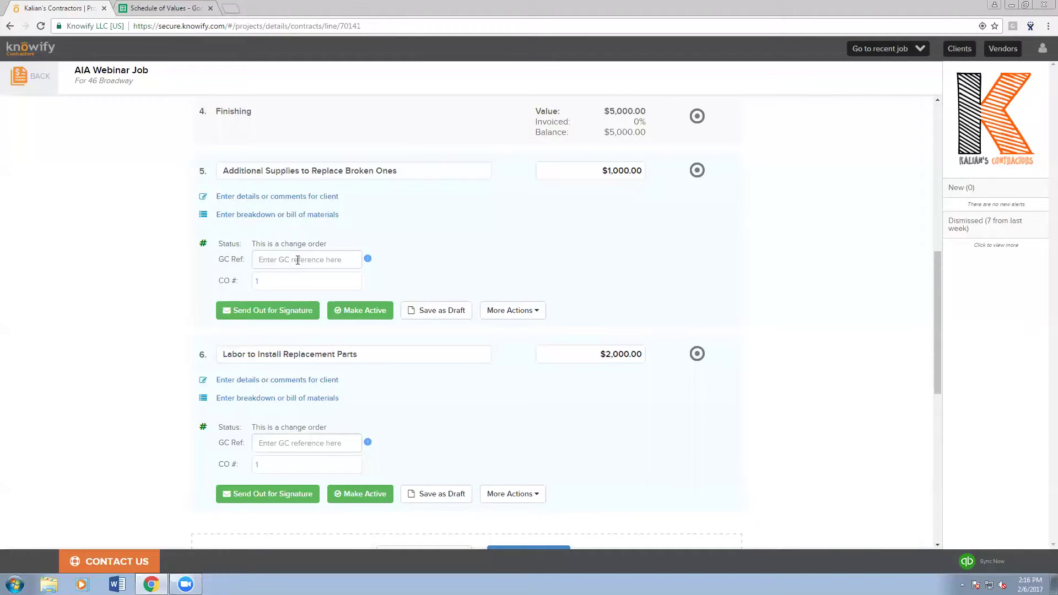
# - Enter GC Ref 43 on both change order lines 5 and 6
pyautogui.click(292, 261)
pyautogui.write('43')
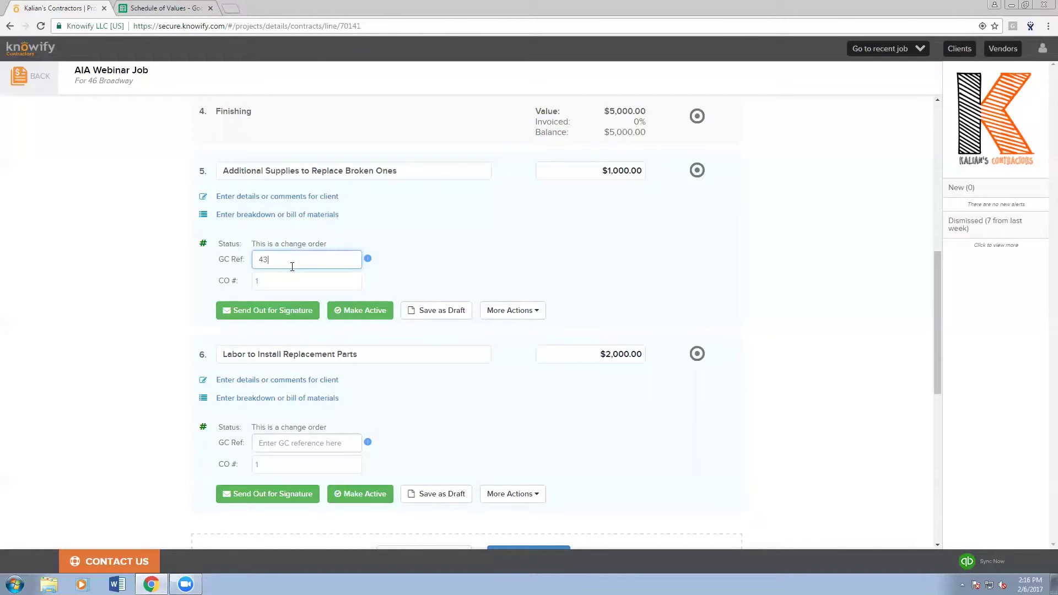
pyautogui.click(288, 444)
pyautogui.write('43')
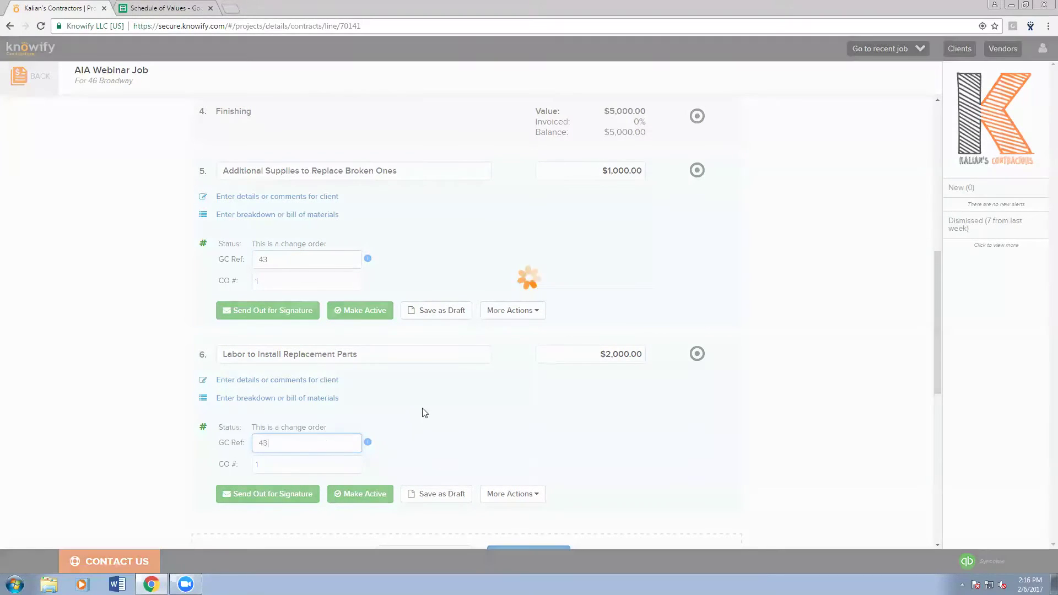
pyautogui.click(325, 462)
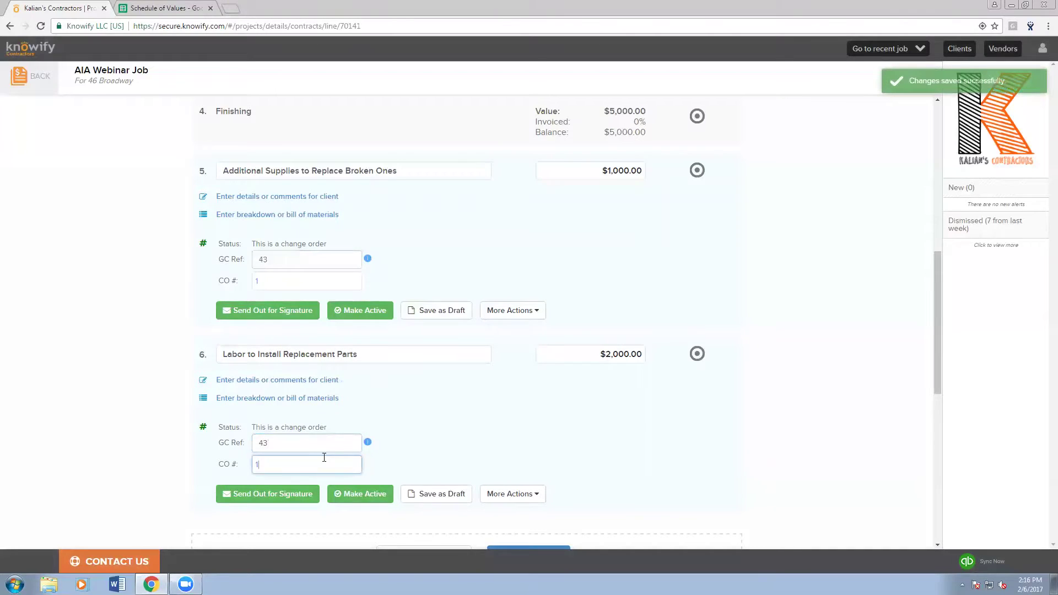
# - Approve the two-line change order with Make Active, confirm the GC references, and start a new change order line
pyautogui.click(510, 420)
pyautogui.scroll(-2, 491, 430)
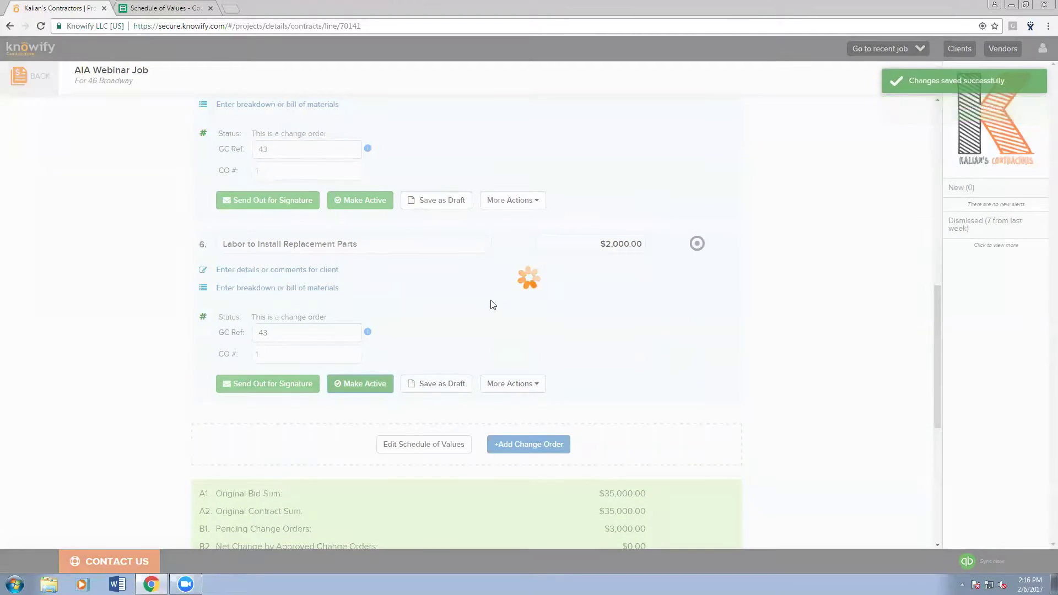
pyautogui.scroll(3, 385, 352)
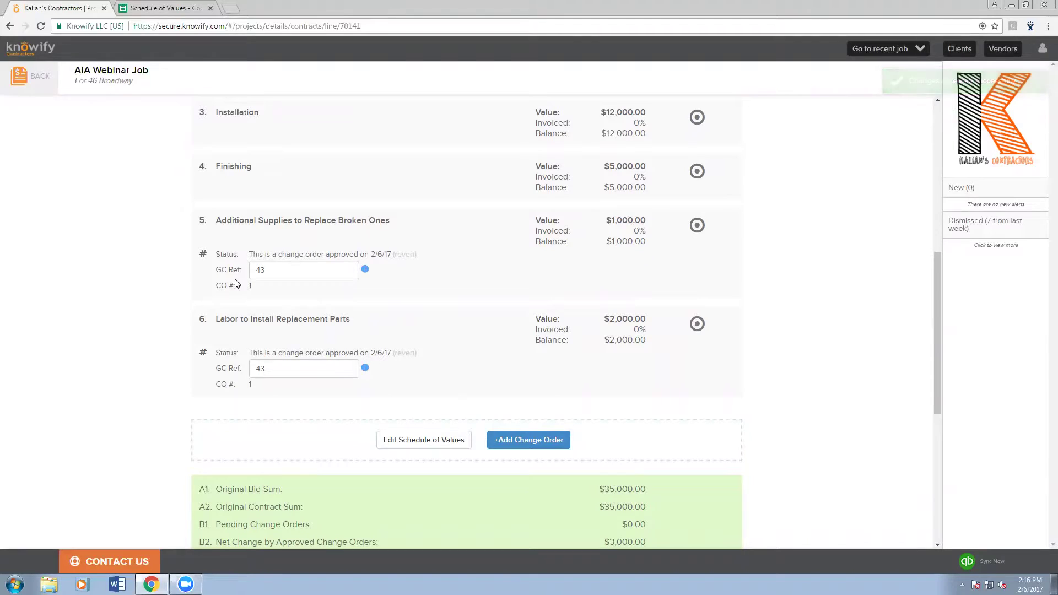
pyautogui.click(272, 273)
pyautogui.click(279, 370)
pyautogui.click(298, 344)
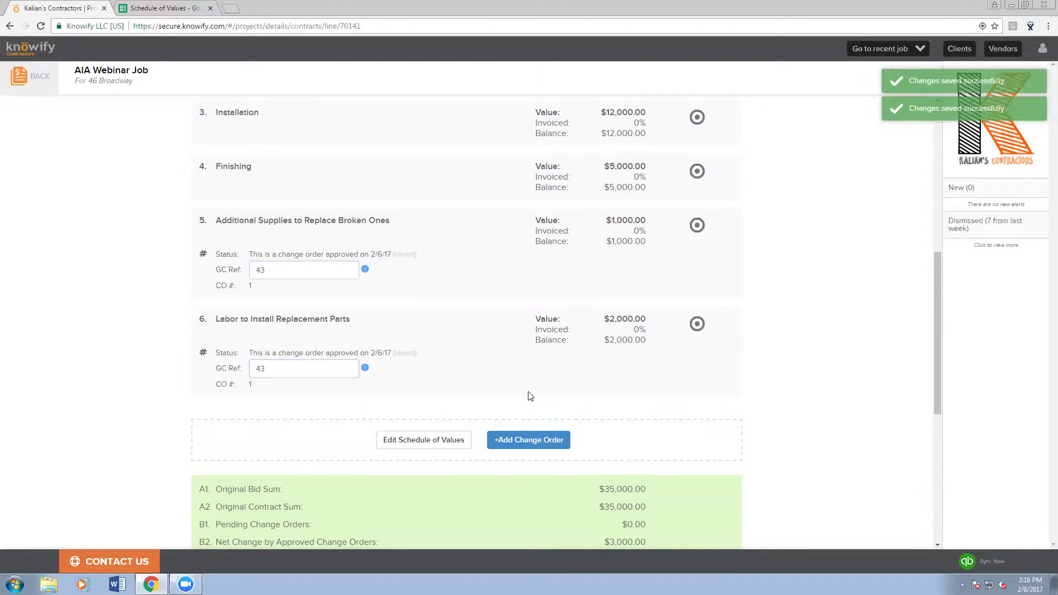
pyautogui.click(521, 439)
# - Fill line 7 as 'My other CO' priced at $2,000.00 with GC Ref 43
pyautogui.scroll(-1, 330, 452)
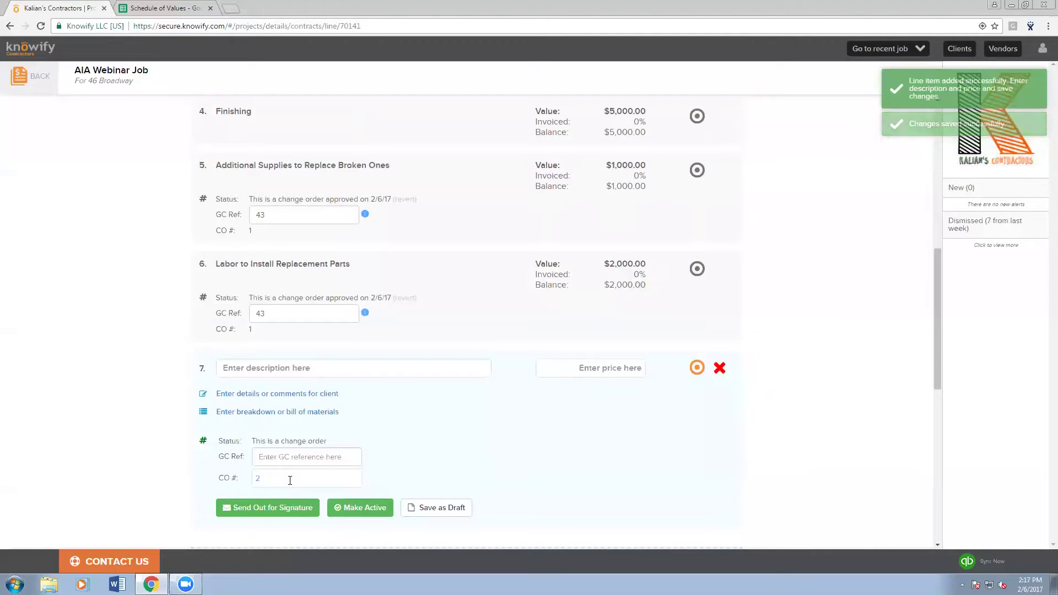
pyautogui.click(298, 369)
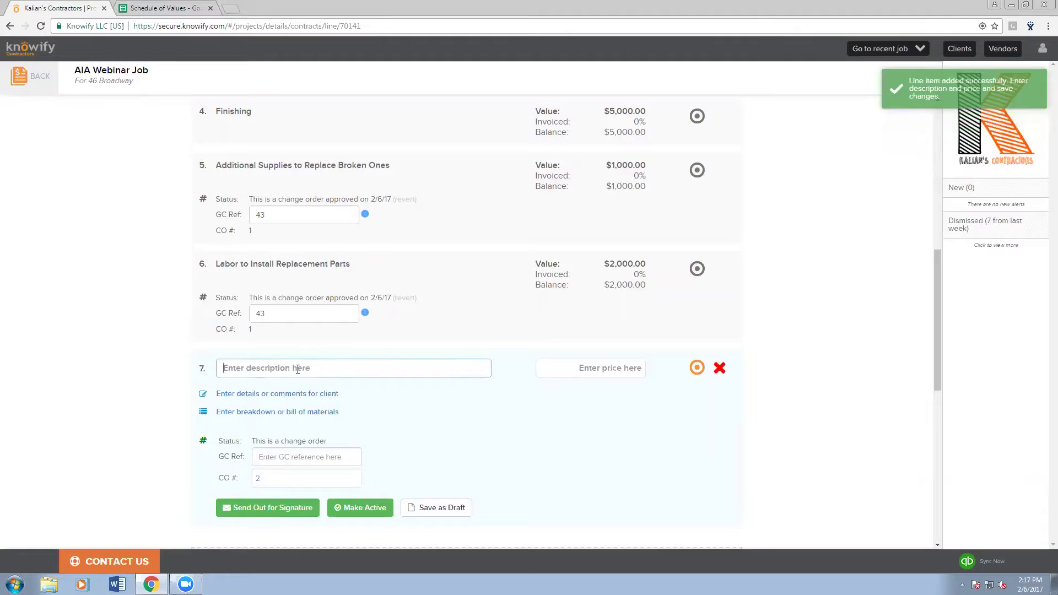
pyautogui.write('My other CO')
pyautogui.press('Tab')
pyautogui.write('200')
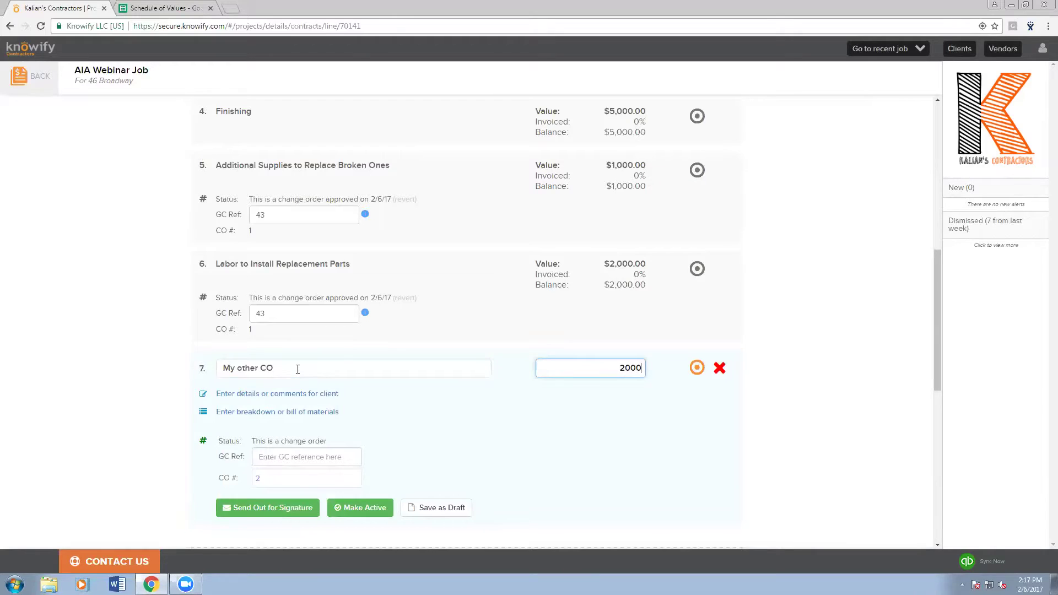
pyautogui.click(303, 457)
pyautogui.write('43')
pyautogui.click(517, 508)
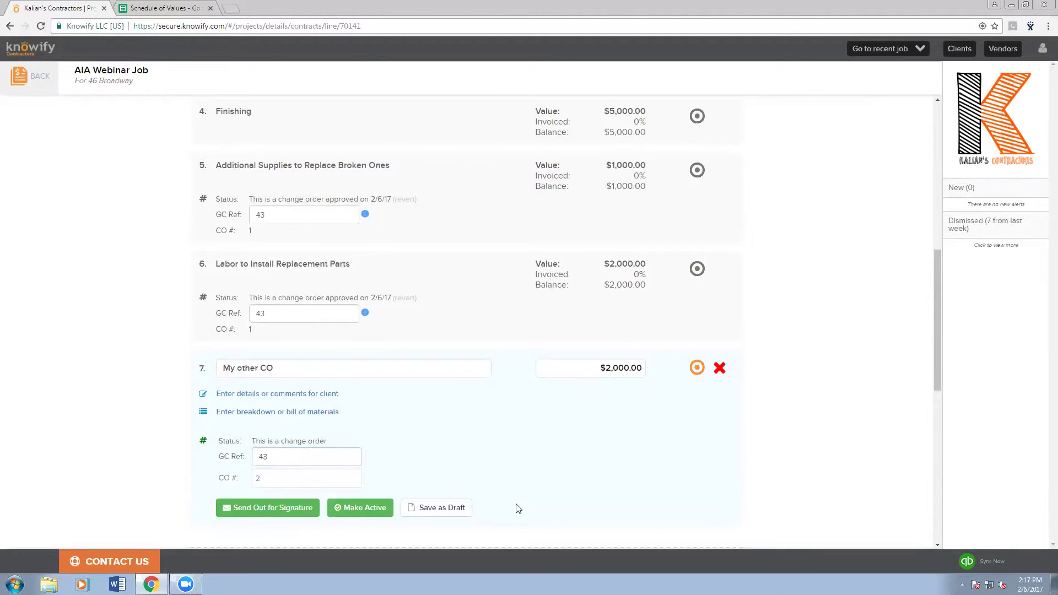
pyautogui.click(331, 458)
# - Approve line 7 as CO #2 and start Application for Payment #2
pyautogui.click(354, 507)
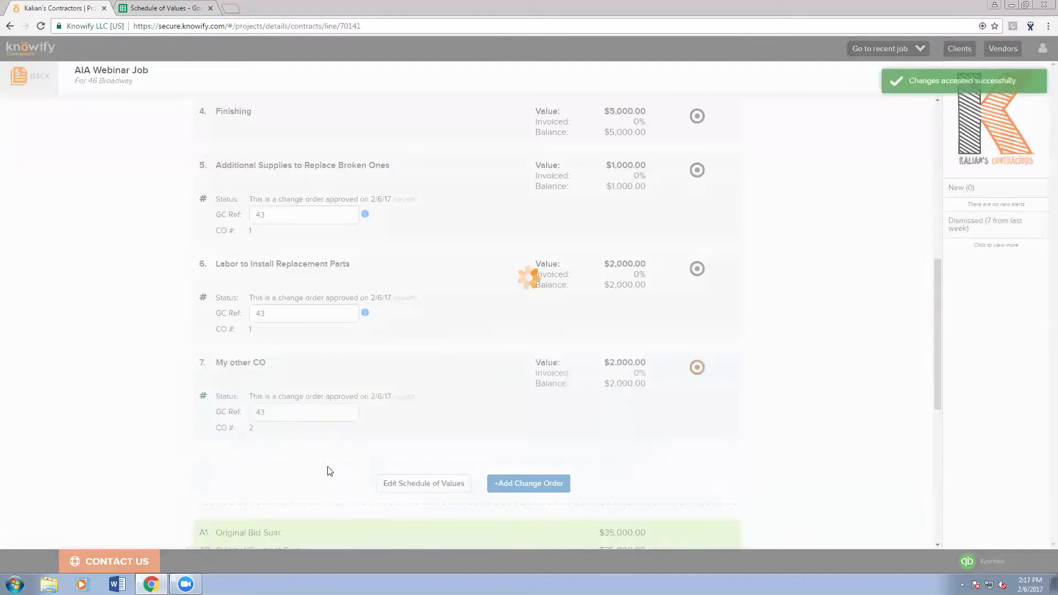
pyautogui.click(320, 418)
pyautogui.click(327, 440)
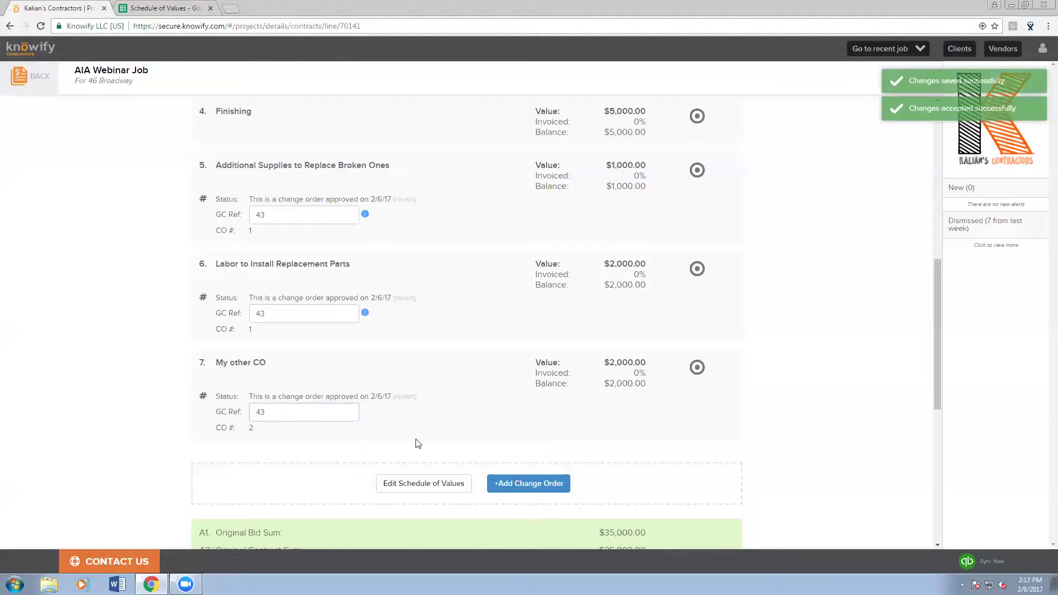
pyautogui.scroll(5, 557, 449)
pyautogui.scroll(5, 567, 452)
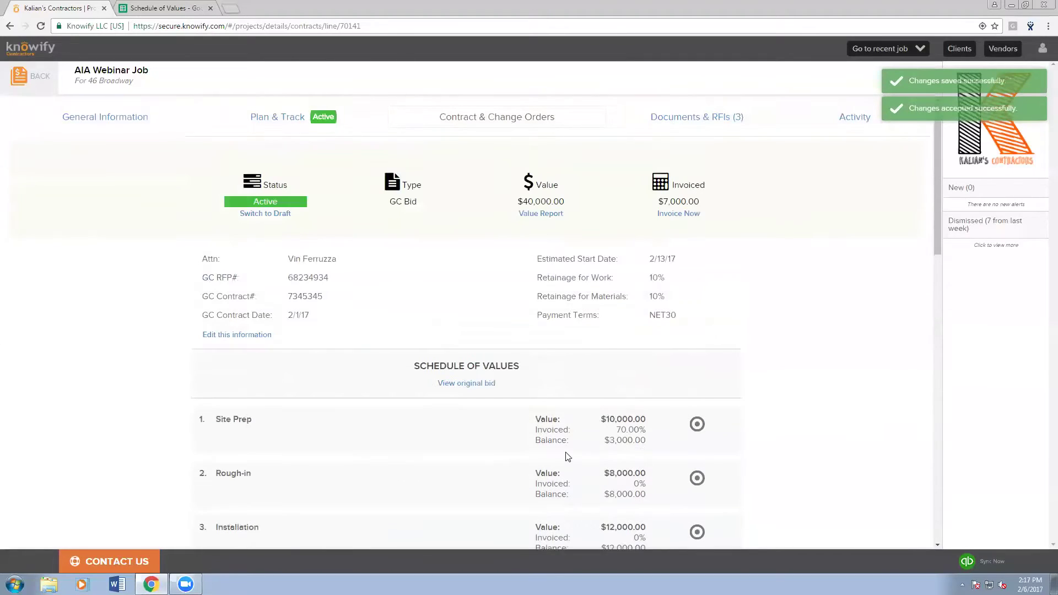
pyautogui.click(684, 219)
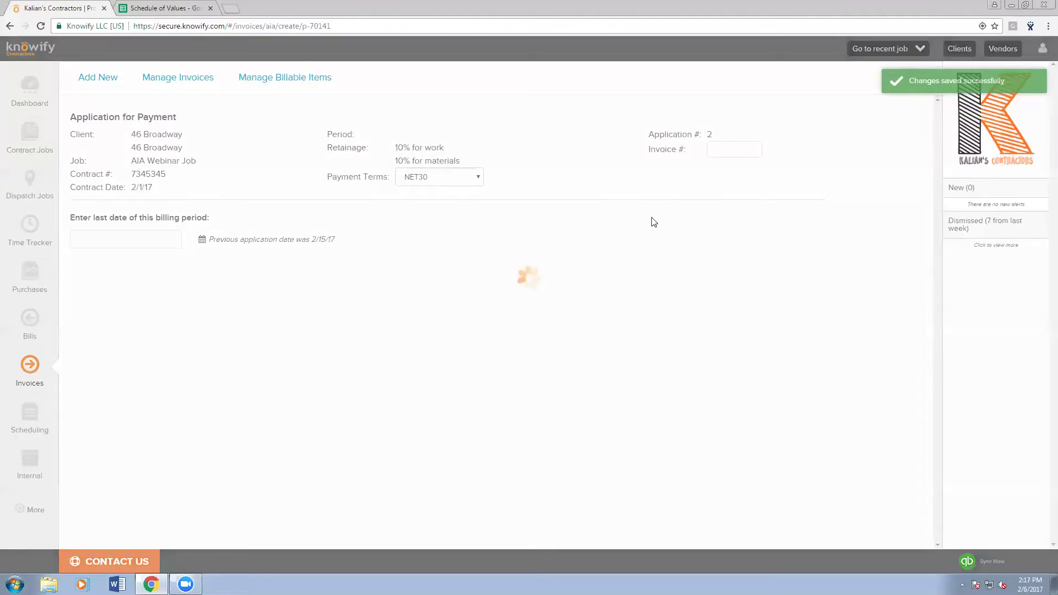
# - Set the application's billing period end date to 2/28/17
pyautogui.click(113, 240)
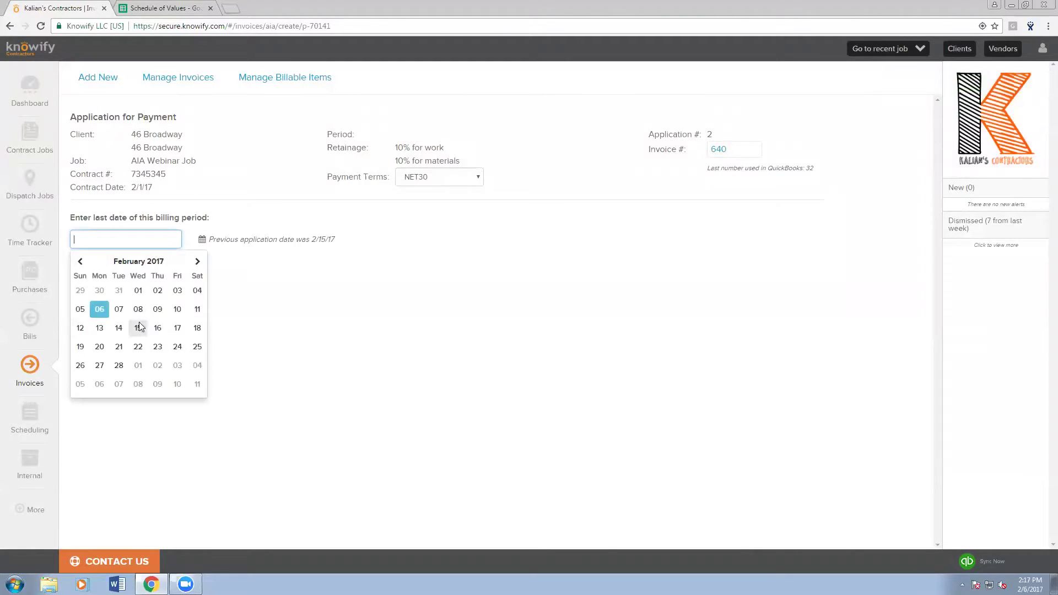
pyautogui.click(118, 366)
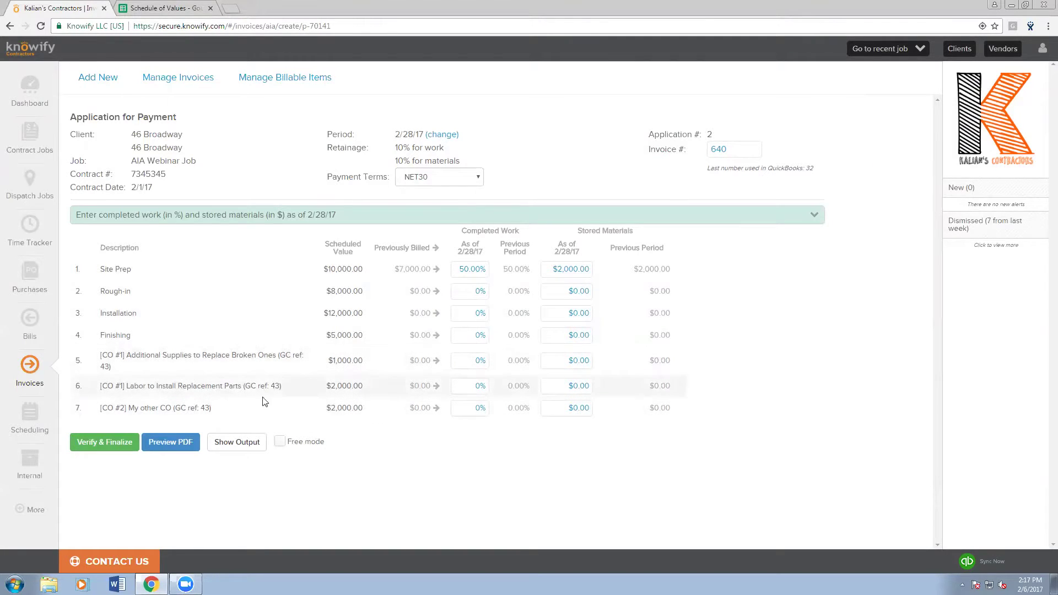
pyautogui.moveTo(177, 408); pyautogui.dragTo(203, 410)
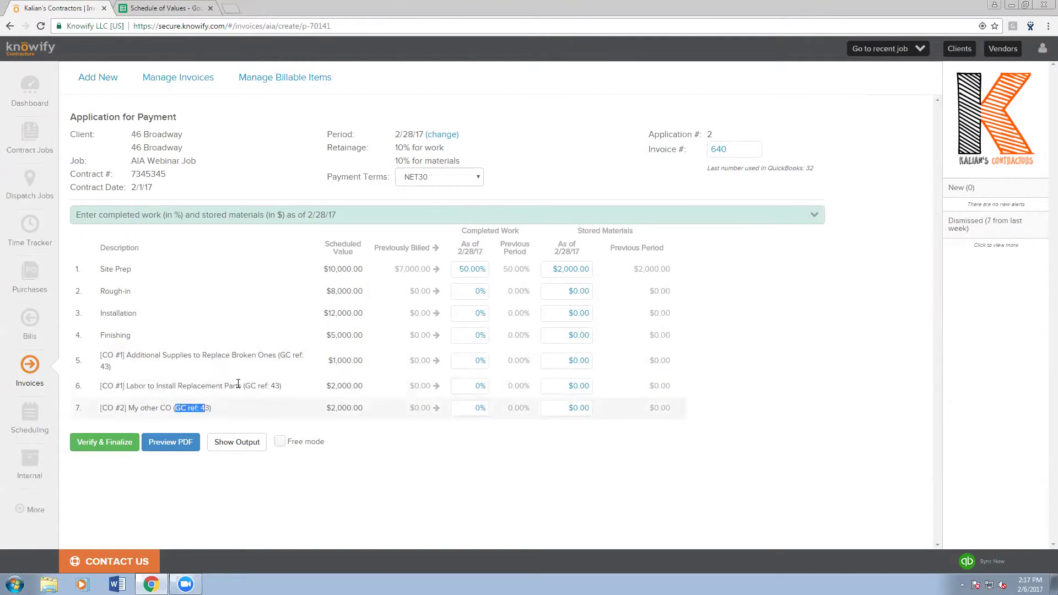
pyautogui.click(279, 387)
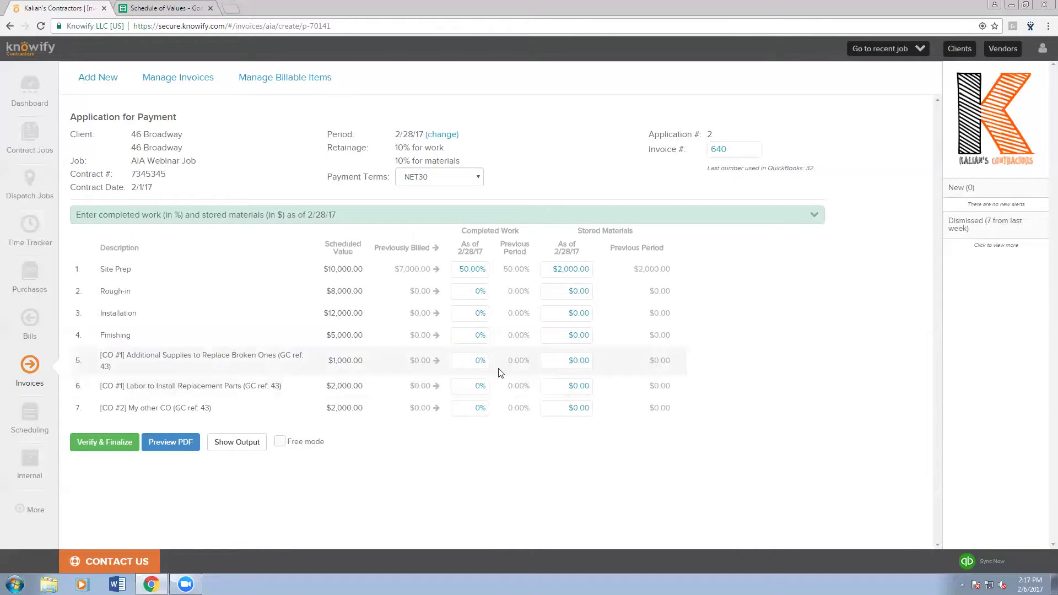
# - Bill row 5 in full, row 6 with $2,000 stored materials, and My other CO at 50% complete
pyautogui.click(436, 361)
pyautogui.click(562, 387)
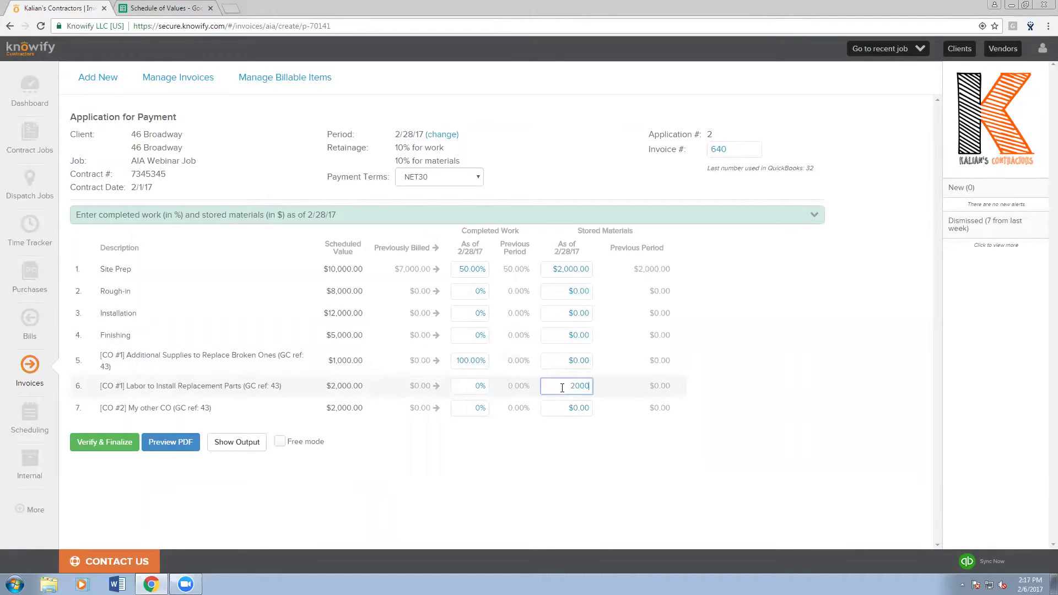
pyautogui.click(466, 409)
pyautogui.write('50')
pyautogui.click(407, 449)
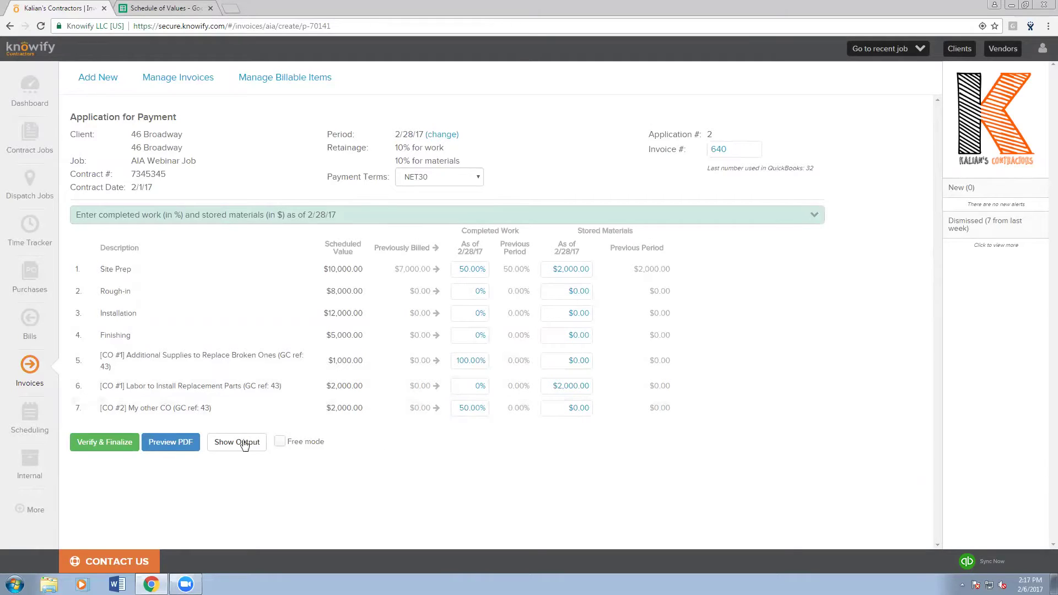
pyautogui.click(190, 450)
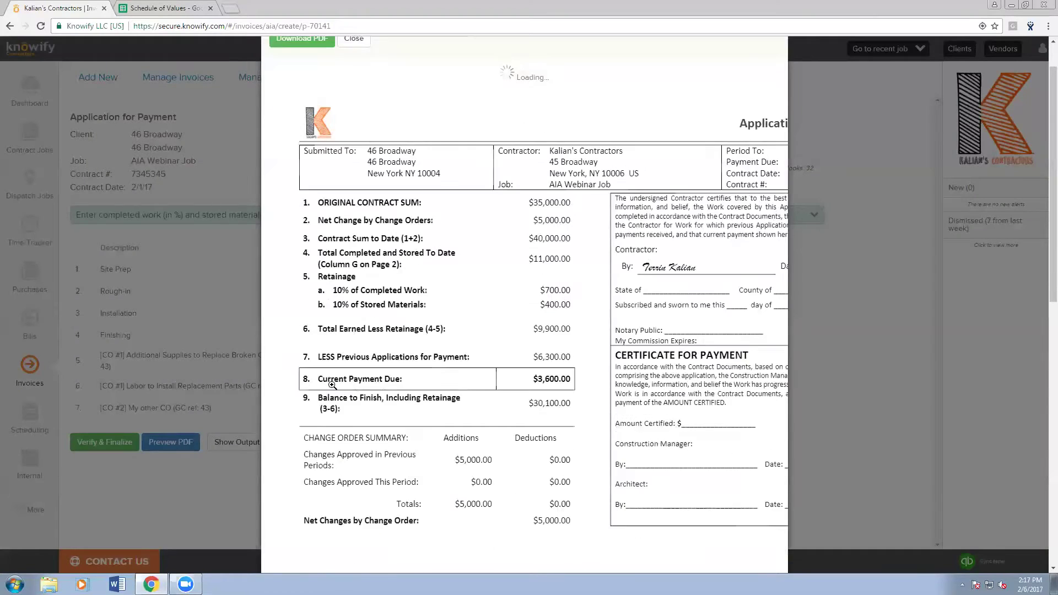
# - Scroll through application #2's PDF to inspect the Continuation Sheet columns, then close it
pyautogui.scroll(-4, 354, 397)
pyautogui.scroll(-4, 354, 397)
pyautogui.hscroll(3, 435, 410)
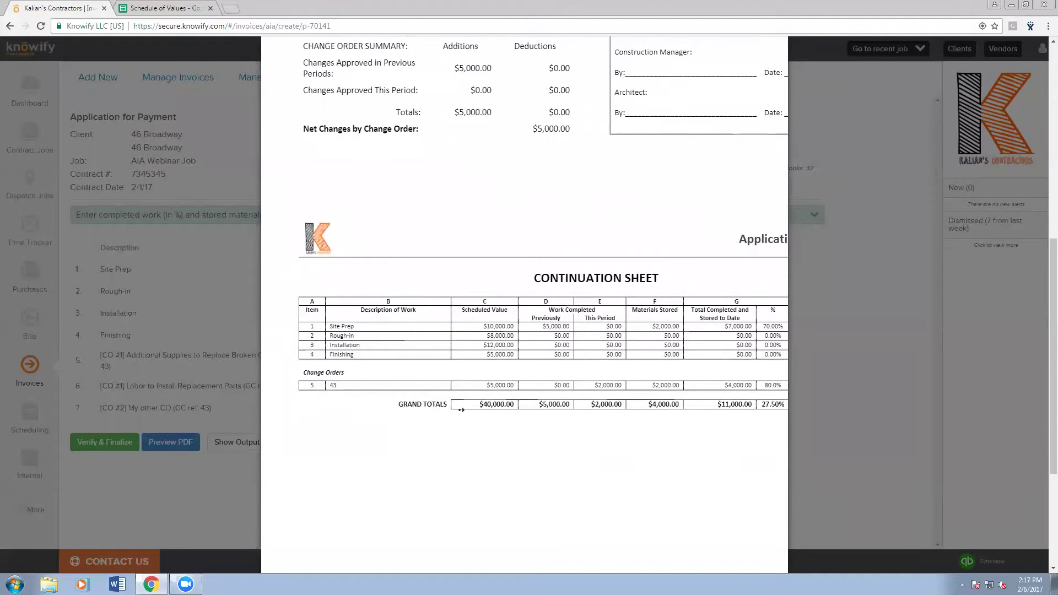
pyautogui.hscroll(2, 470, 409)
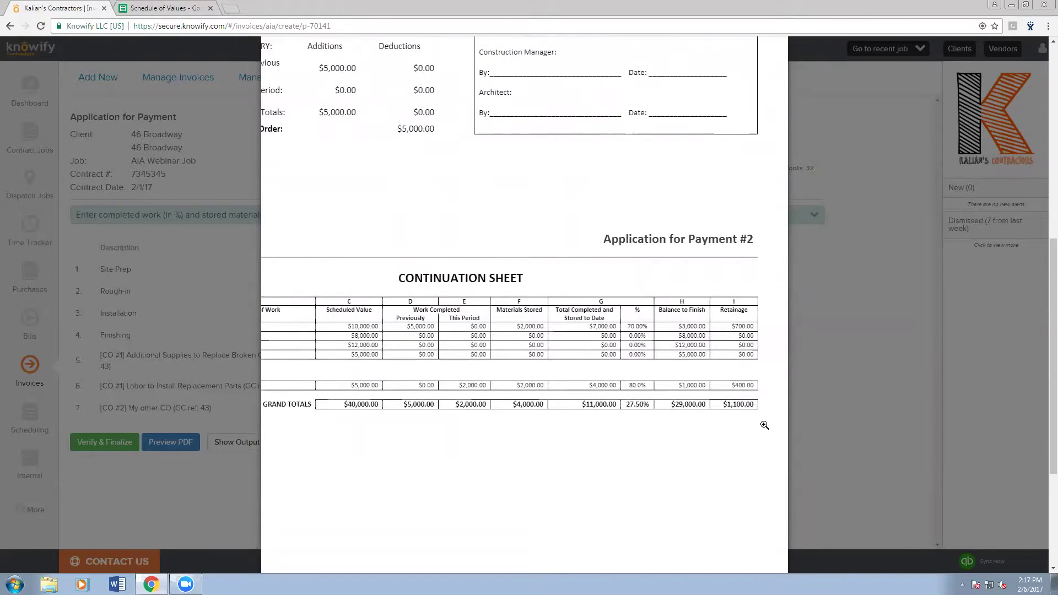
pyautogui.hscroll(-4, 742, 425)
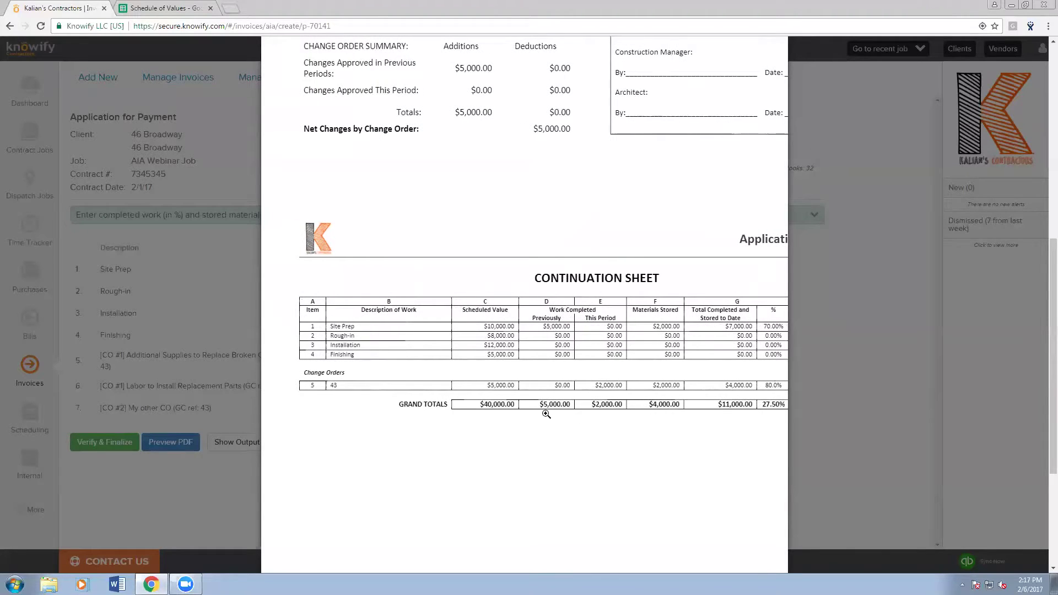
pyautogui.hscroll(1, 472, 414)
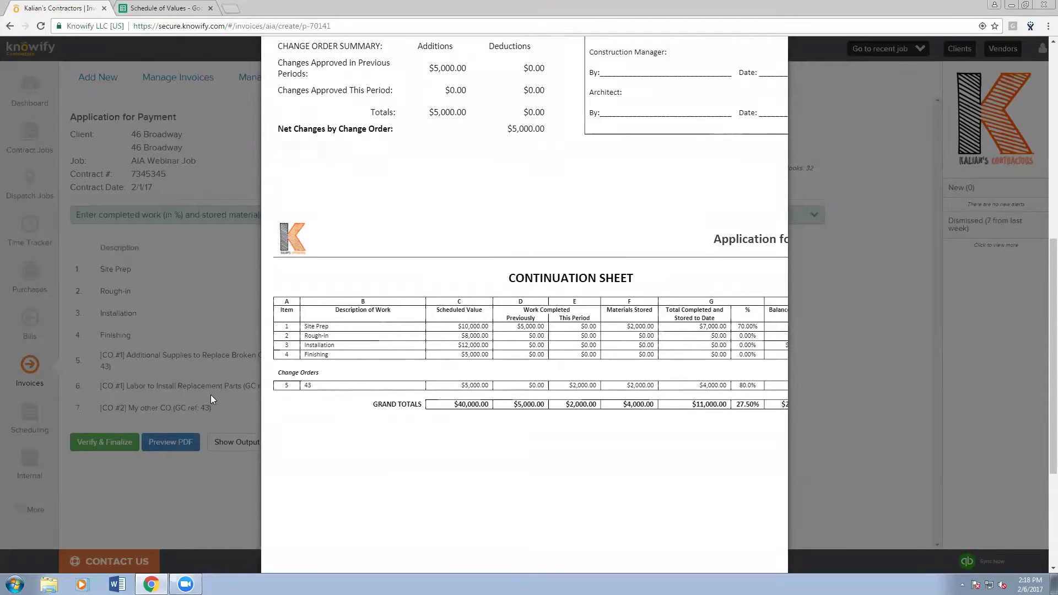
pyautogui.click(113, 362)
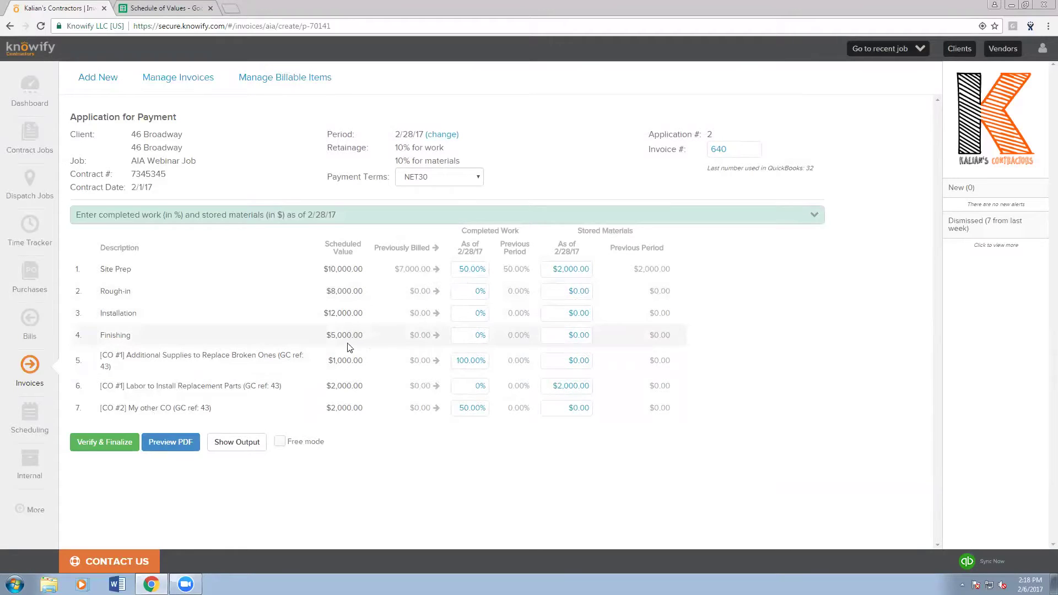
# - Finalize application #2 as invoice 640 for $3,600.00 and go to the QuickBooks sync page
pyautogui.click(103, 442)
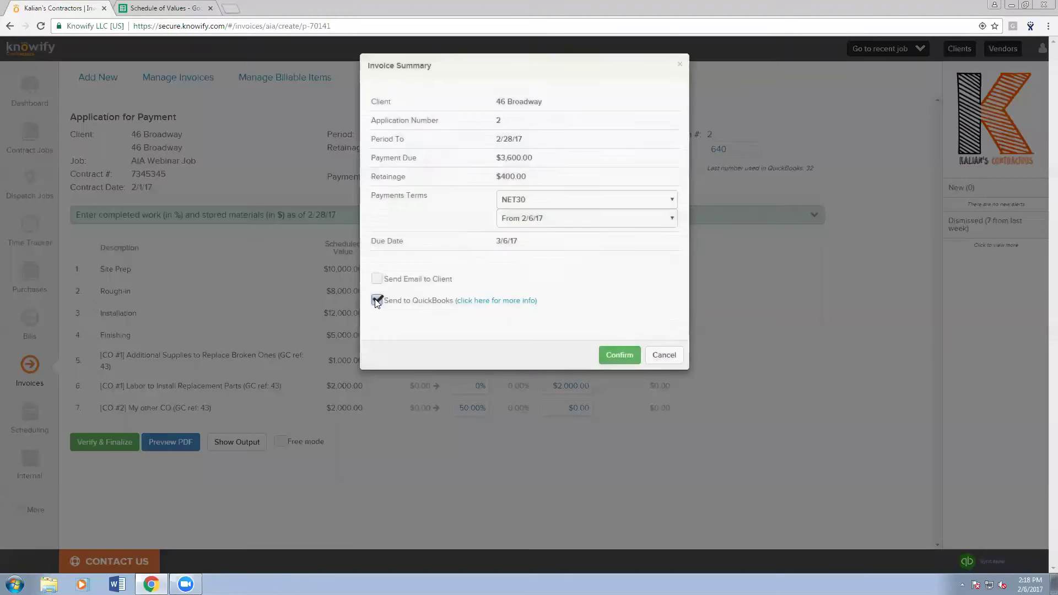
pyautogui.click(619, 356)
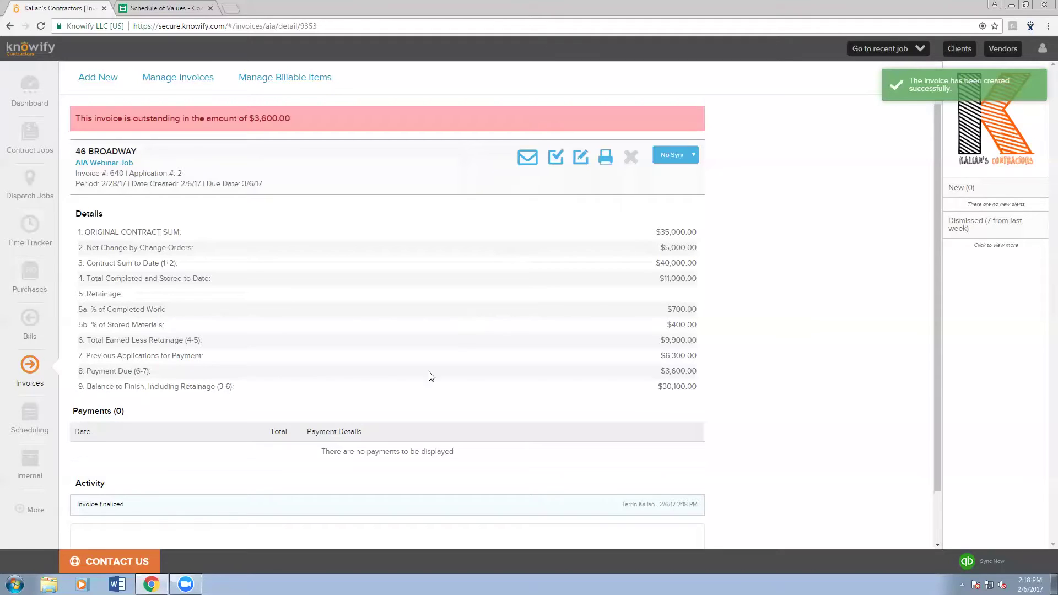
pyautogui.click(30, 509)
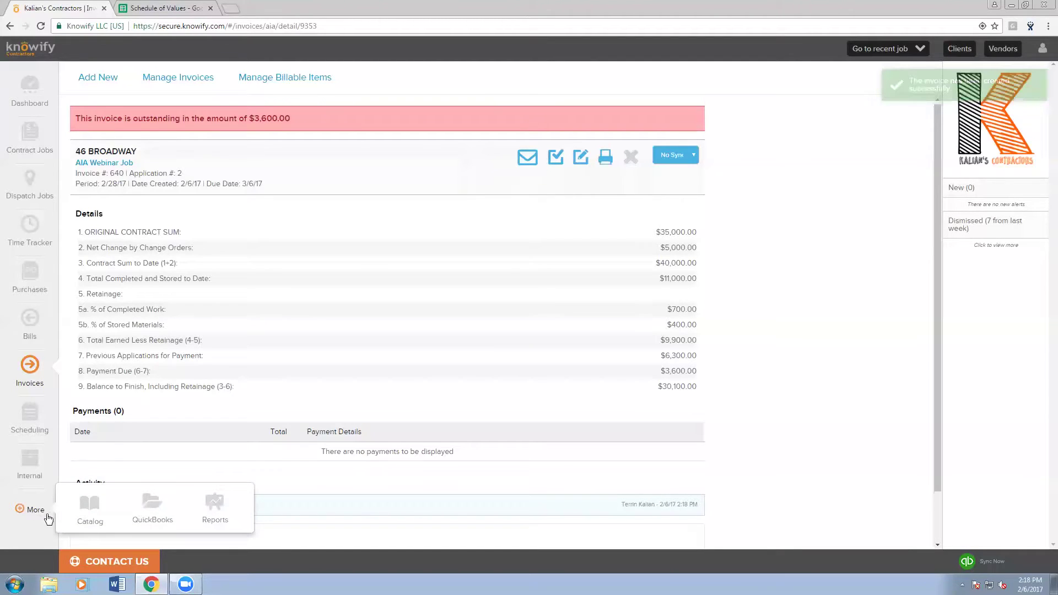
pyautogui.click(152, 504)
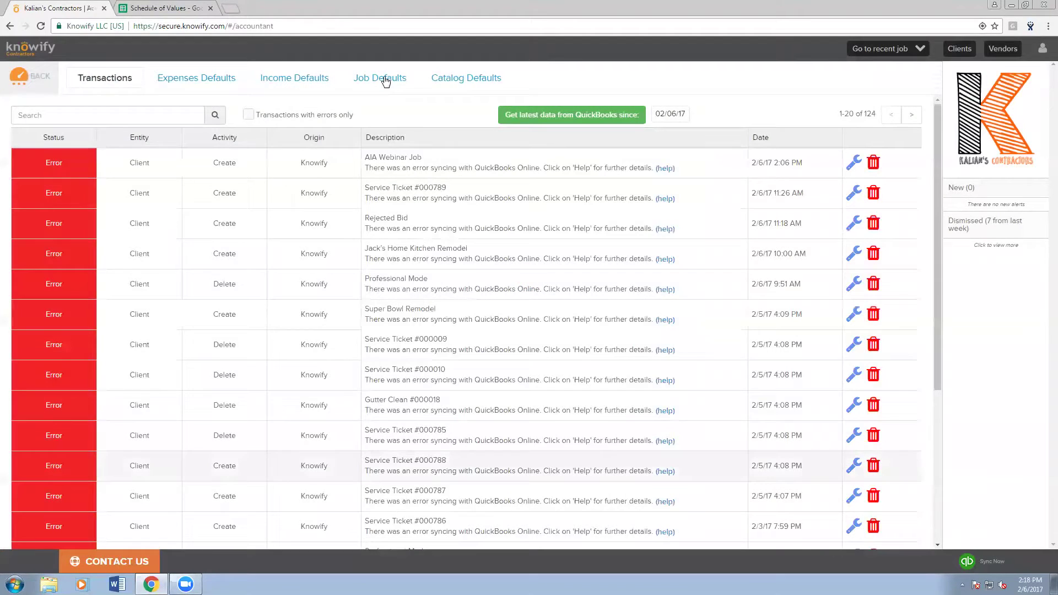
# - Check Job Defaults, leaving the retainage account as Accounts Receivable, then return to the recent job
pyautogui.click(386, 81)
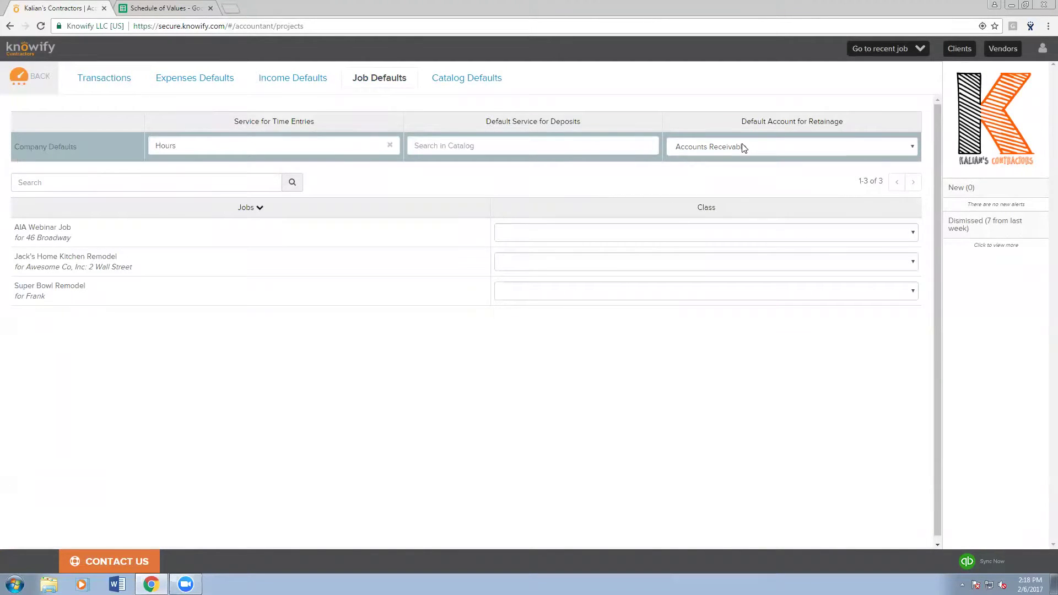
pyautogui.moveTo(740, 122)
pyautogui.mouseDown()
pyautogui.moveTo(853, 121)
pyautogui.moveTo(740, 125)
pyautogui.mouseUp()
pyautogui.click(852, 121)
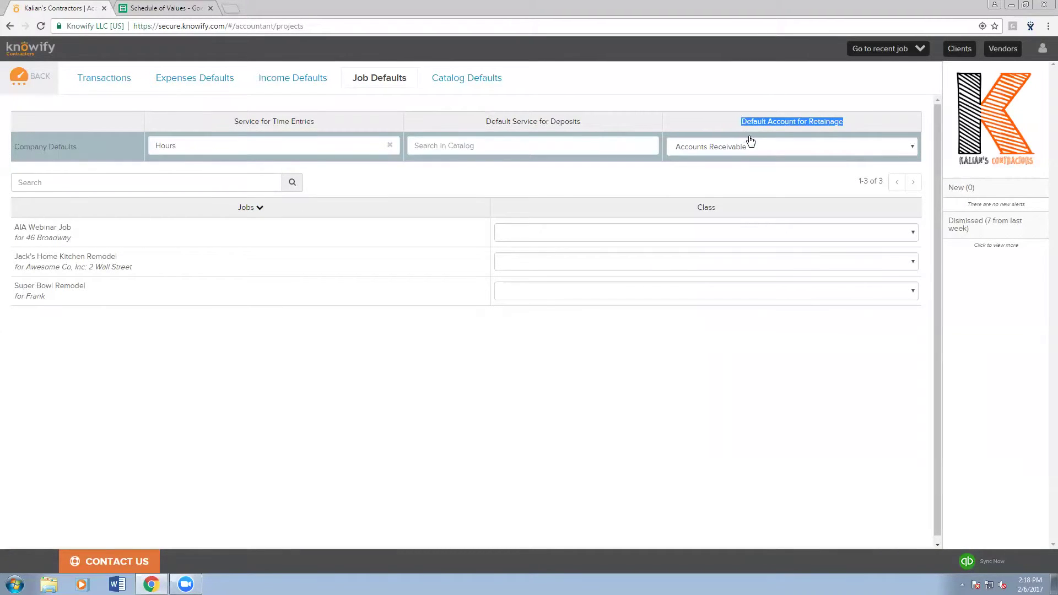
pyautogui.click(744, 148)
pyautogui.scroll(-5, 732, 292)
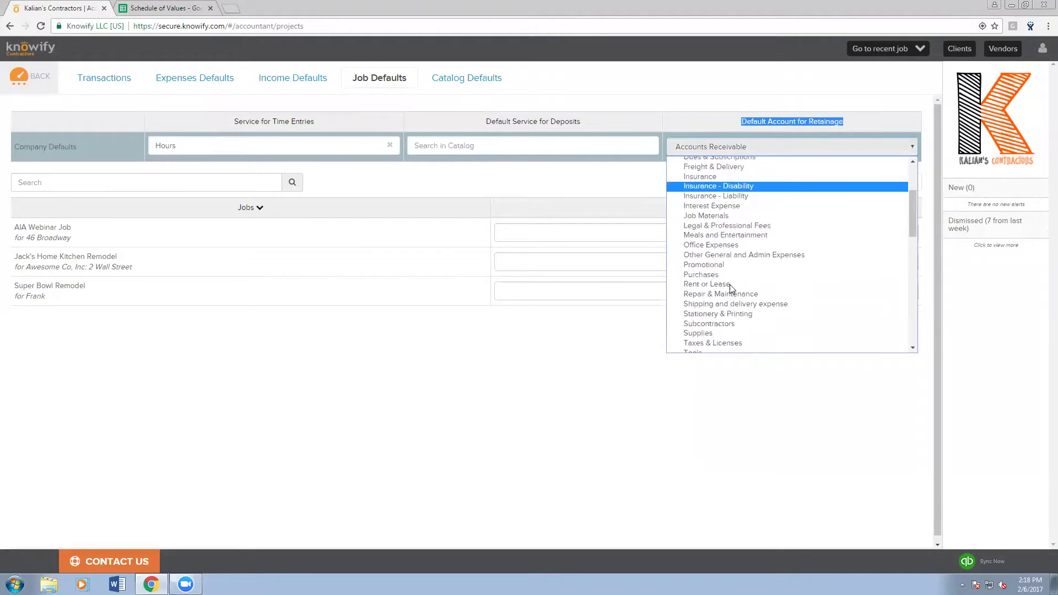
pyautogui.scroll(-3, 732, 288)
pyautogui.scroll(-3, 719, 286)
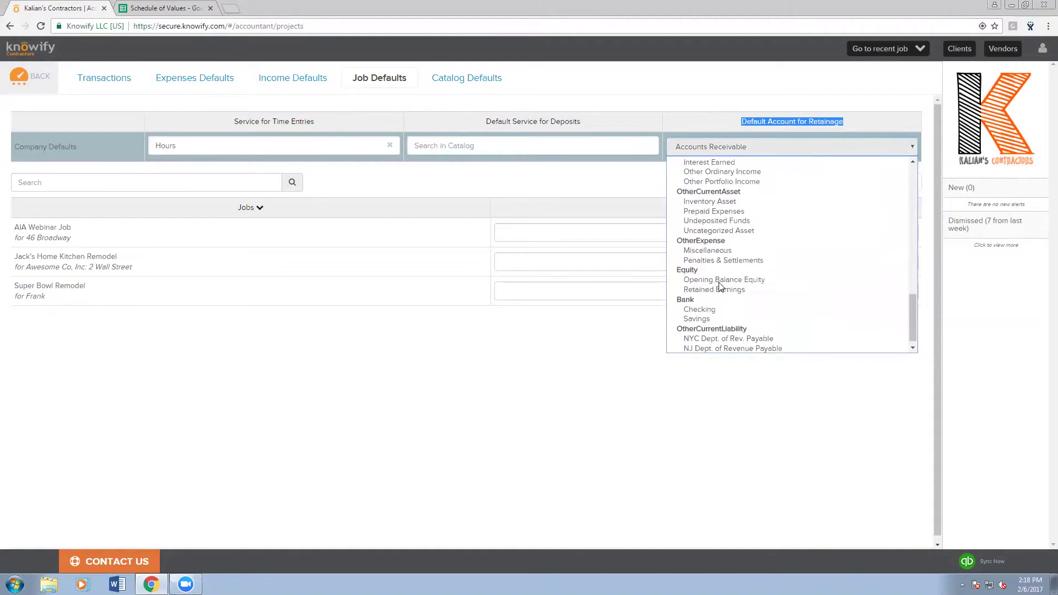
pyautogui.click(668, 379)
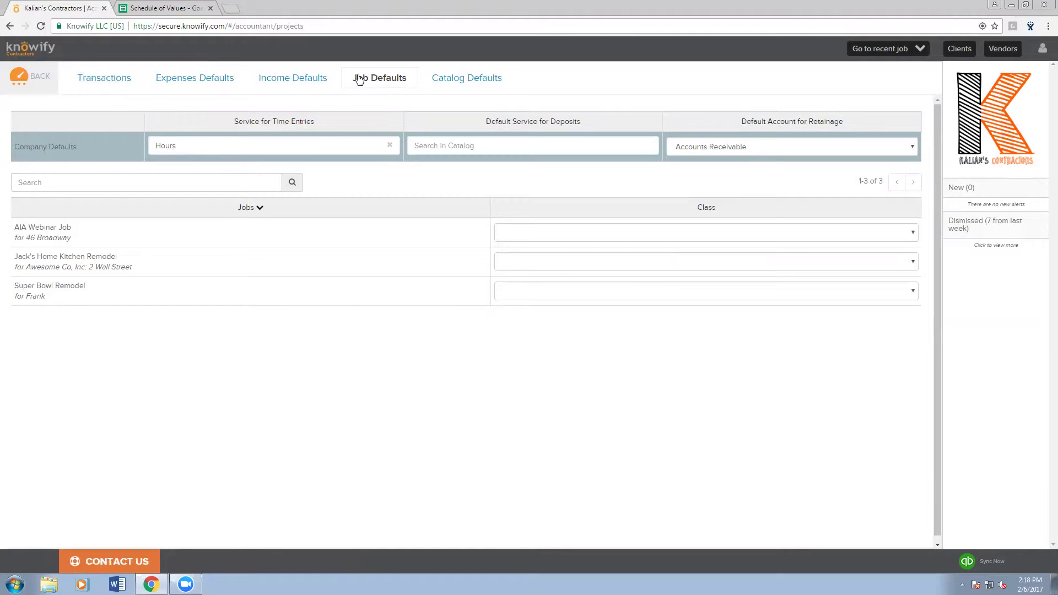
pyautogui.click(886, 51)
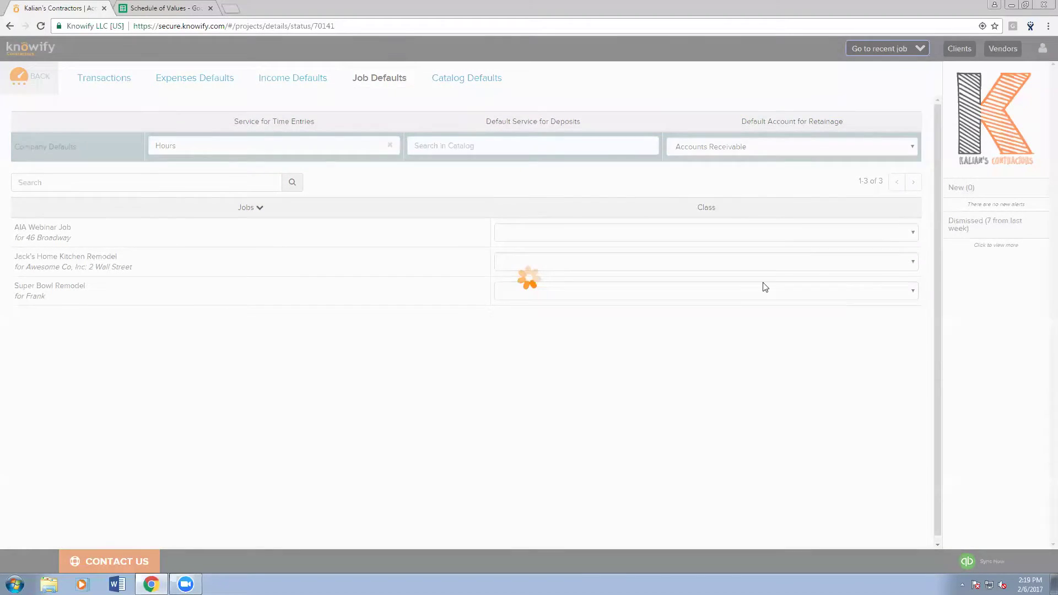
# - Review invoiced amounts in the job's Schedule of Values, then start Application for Payment #3
pyautogui.click(431, 117)
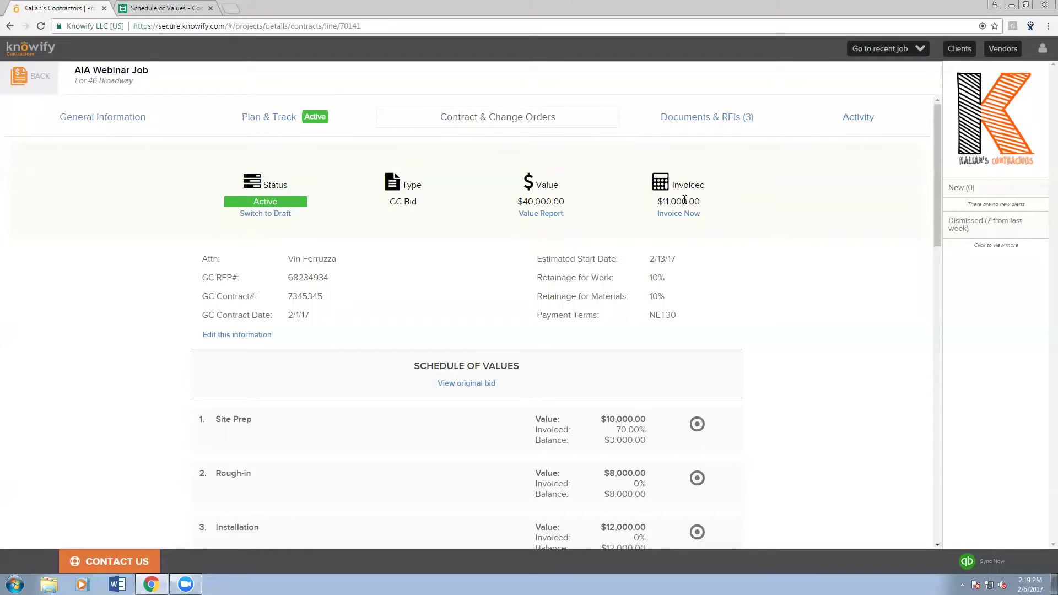
pyautogui.scroll(-1, 634, 331)
pyautogui.scroll(-1, 629, 404)
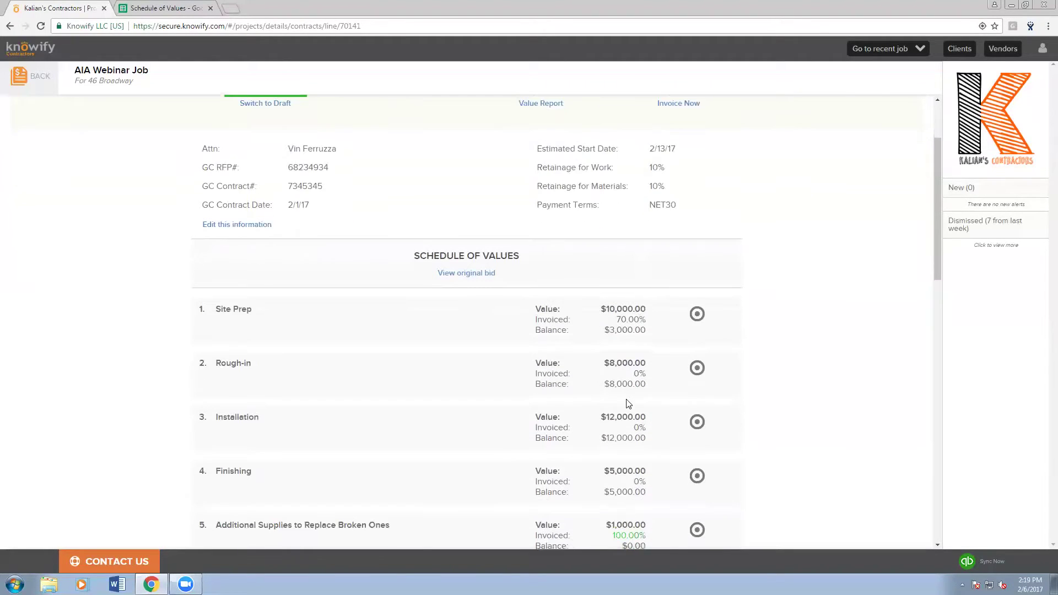
pyautogui.scroll(-4, 616, 415)
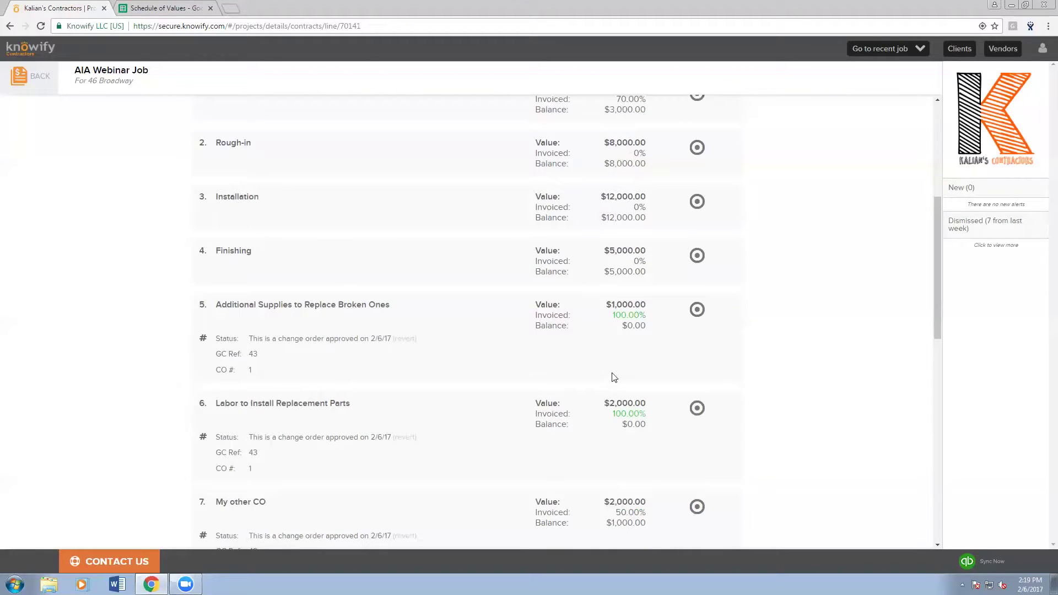
pyautogui.scroll(6, 612, 361)
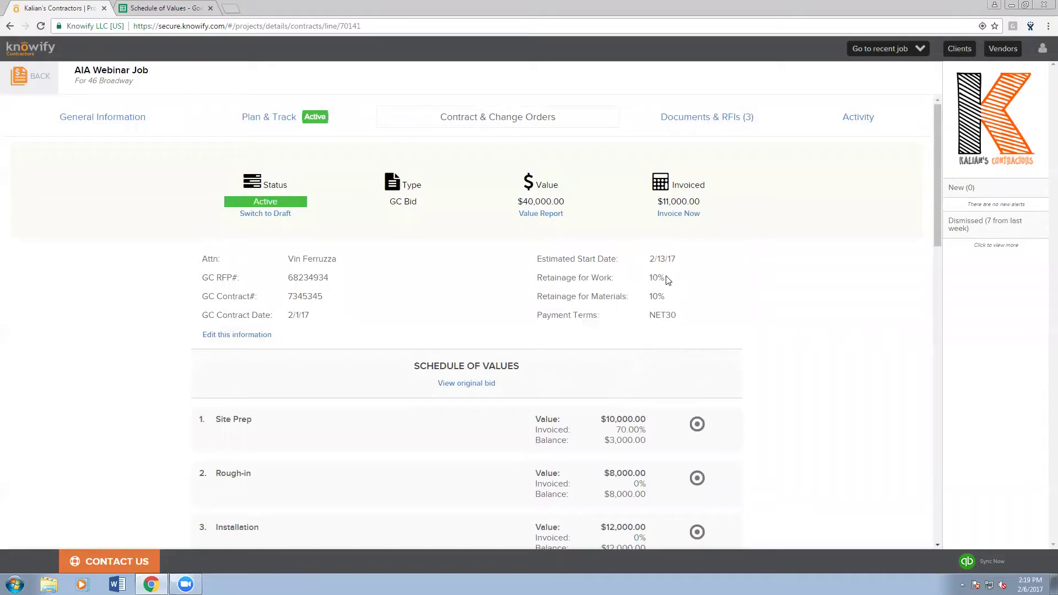
pyautogui.click(673, 219)
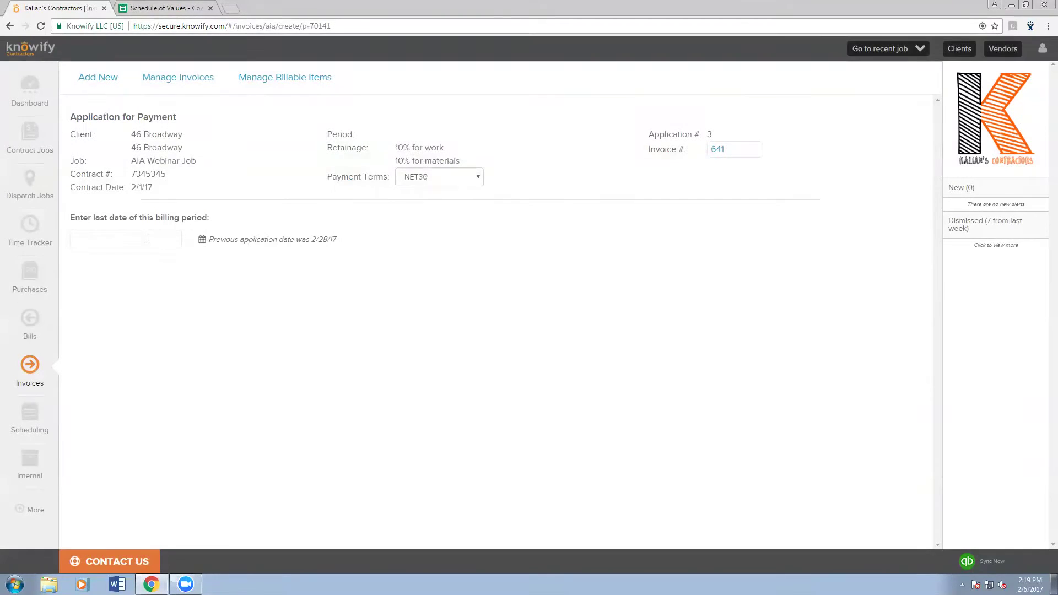
# - Set the billing period end to 3/1/17 and bill Site Prep at 100% with $0.00 stored materials
pyautogui.click(147, 238)
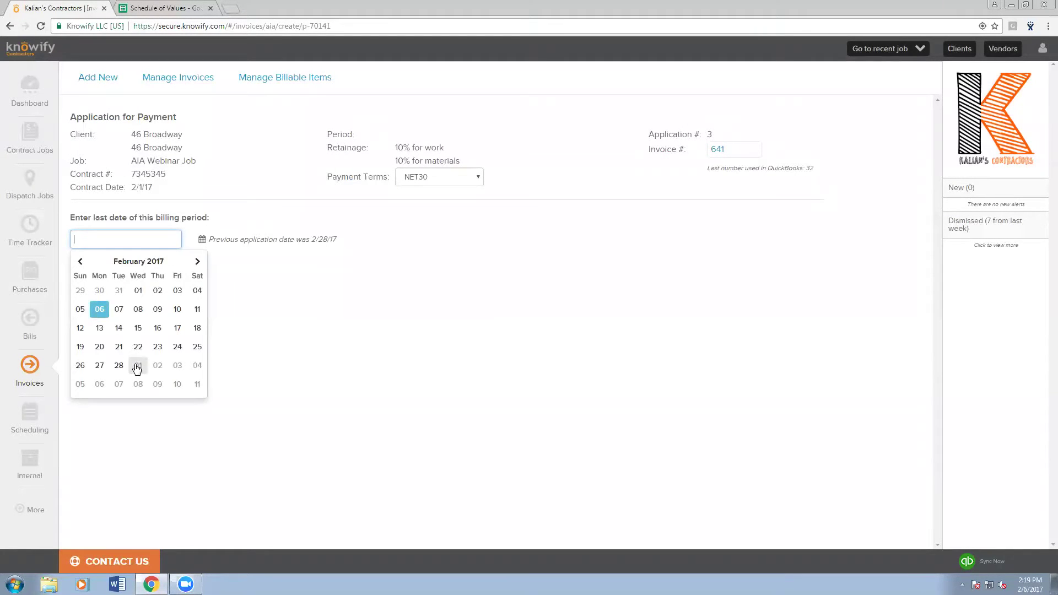
pyautogui.click(138, 366)
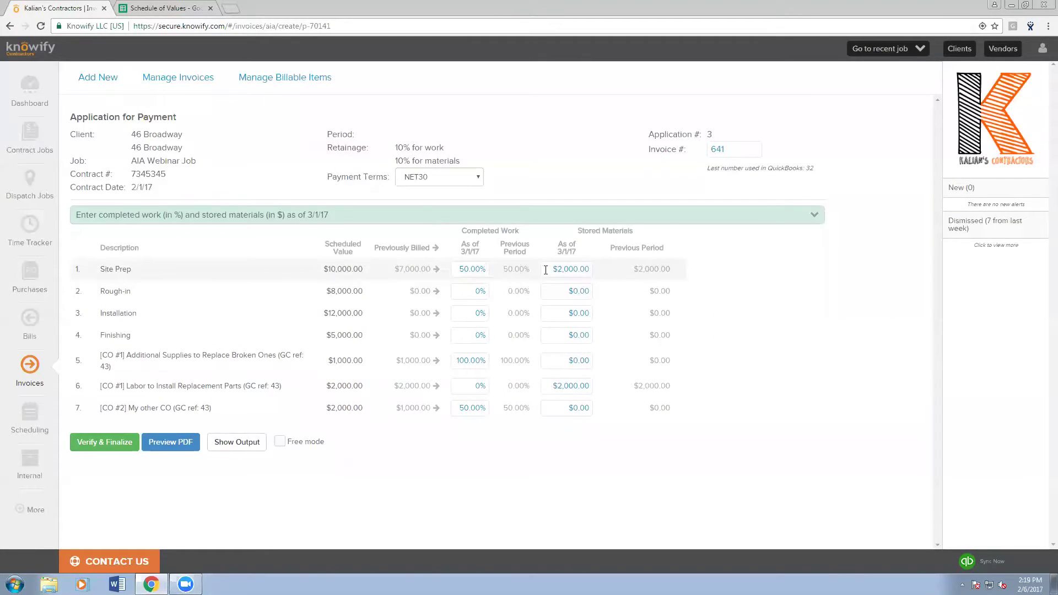
pyautogui.click(470, 270)
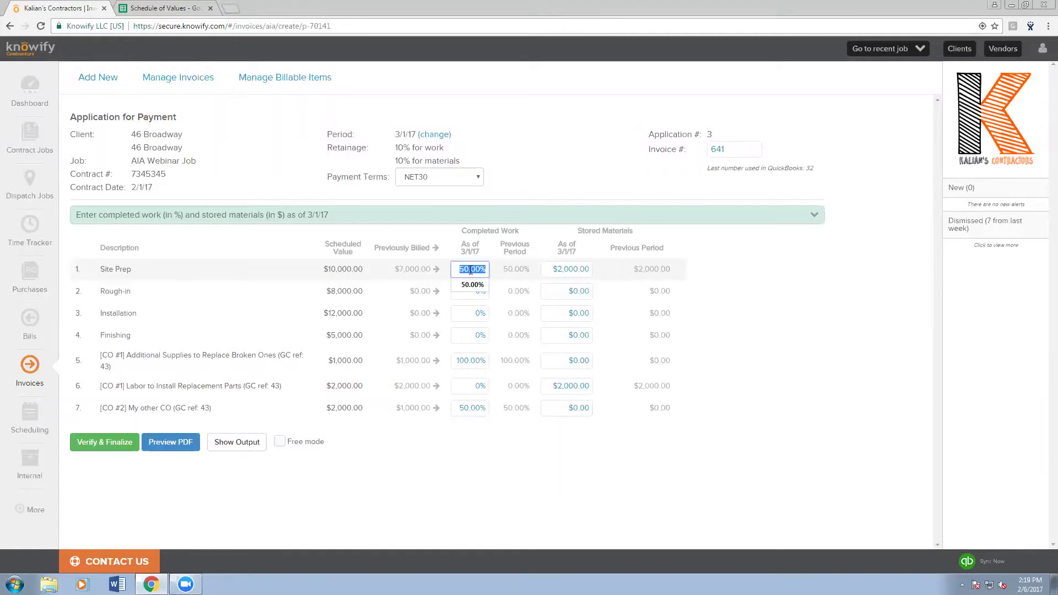
pyautogui.write('100')
pyautogui.press('Return')
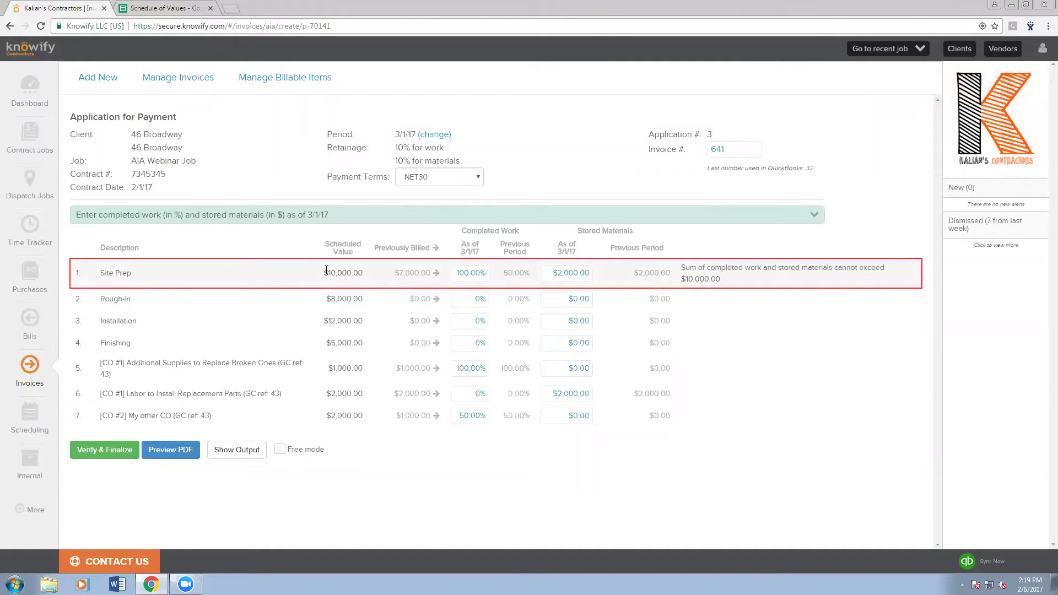
pyautogui.moveTo(319, 274); pyautogui.dragTo(364, 273)
pyautogui.click(569, 277)
pyautogui.write('0')
pyautogui.click(619, 281)
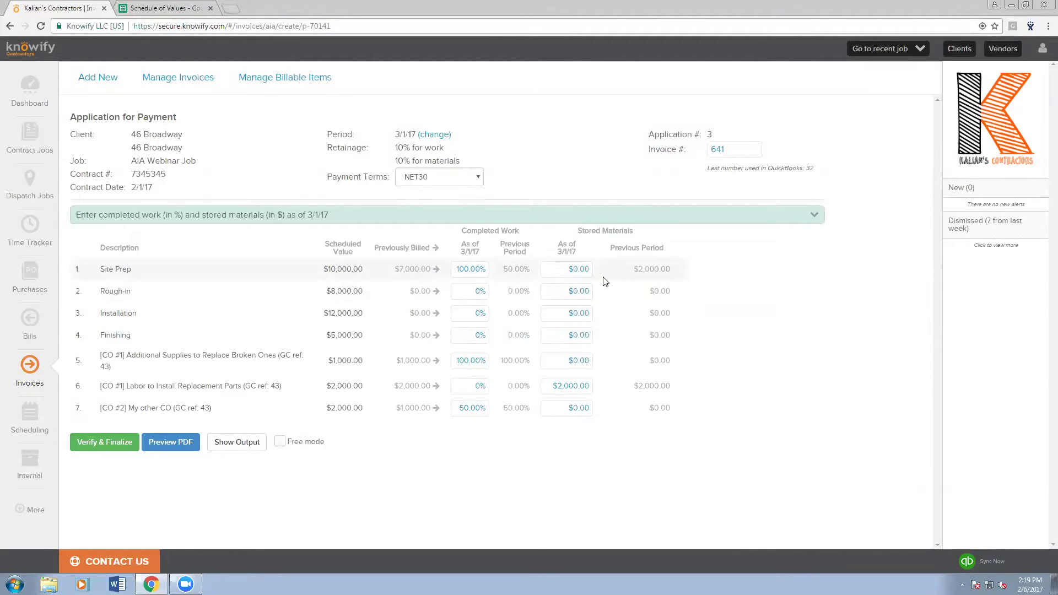
# - Bill Rough-in, Installation, Finishing, replacement parts labor and My other CO at 100%, clearing stored materials
pyautogui.click(437, 291)
pyautogui.click(437, 313)
pyautogui.click(436, 335)
pyautogui.click(556, 386)
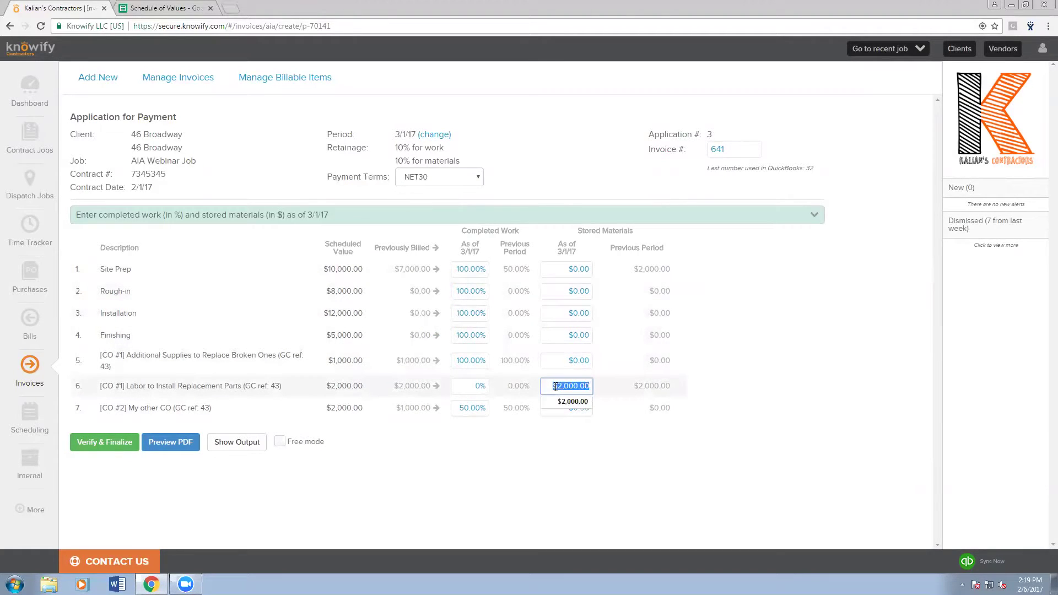
pyautogui.press('BackSpace')
pyautogui.click(507, 380)
pyautogui.click(487, 386)
pyautogui.write('100')
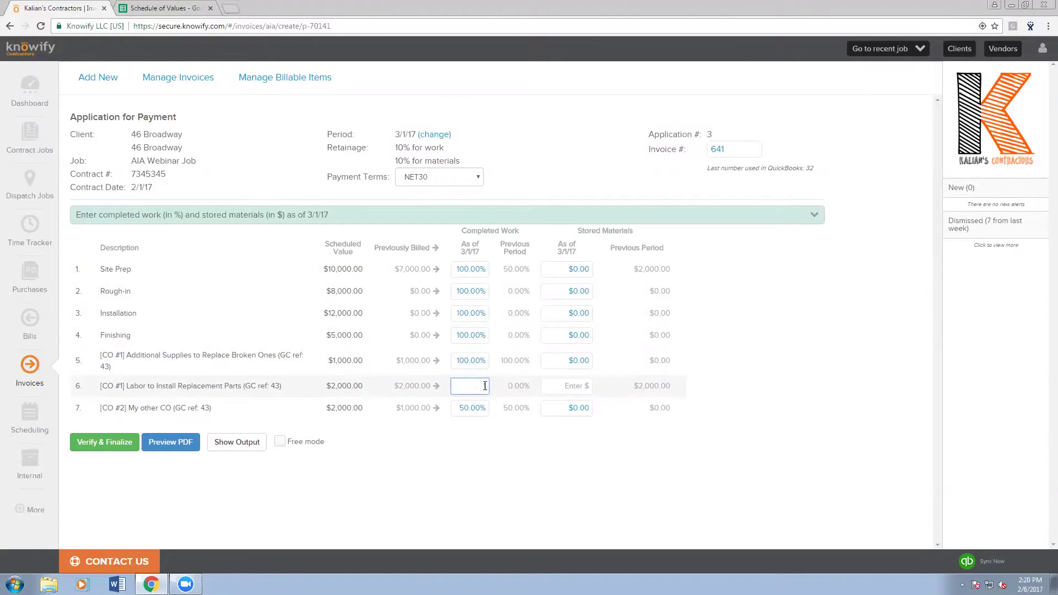
pyautogui.click(545, 495)
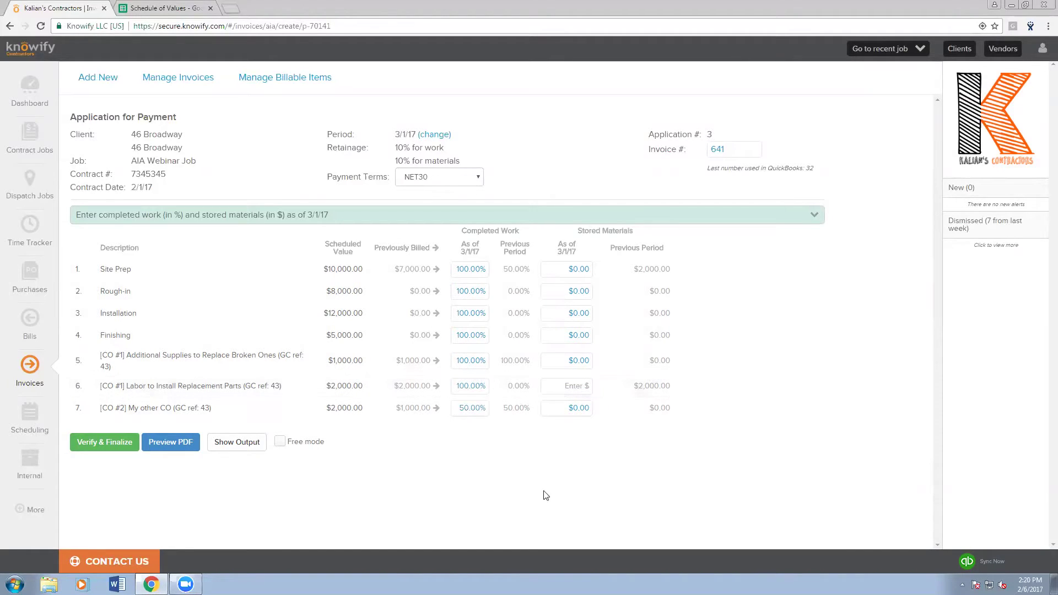
pyautogui.click(437, 408)
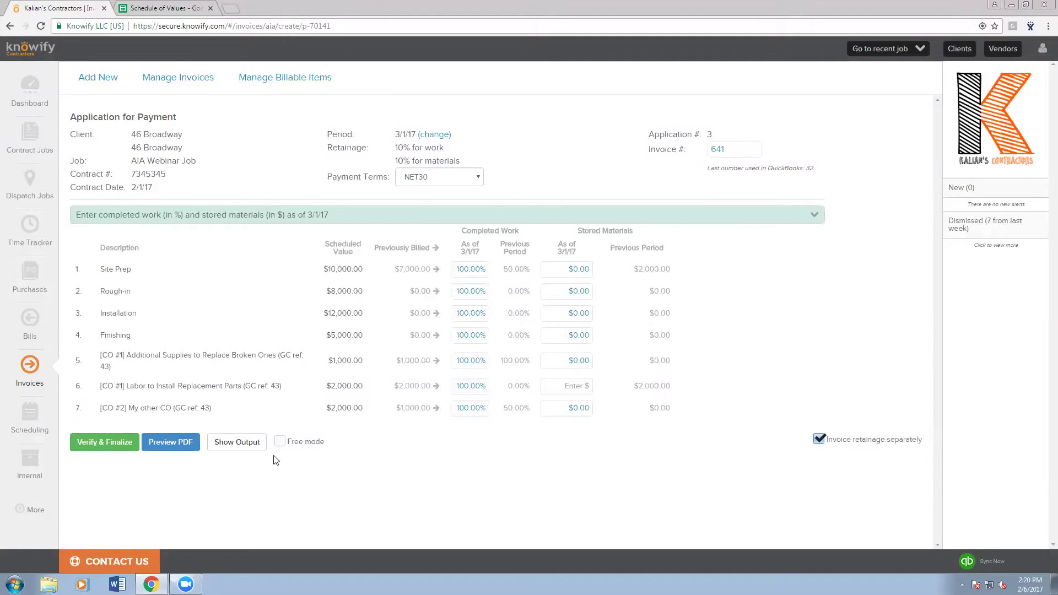
# - Compare summary totals with 'Invoice retainage separately' off, then switch it back on
pyautogui.click(251, 446)
pyautogui.scroll(-3, 292, 425)
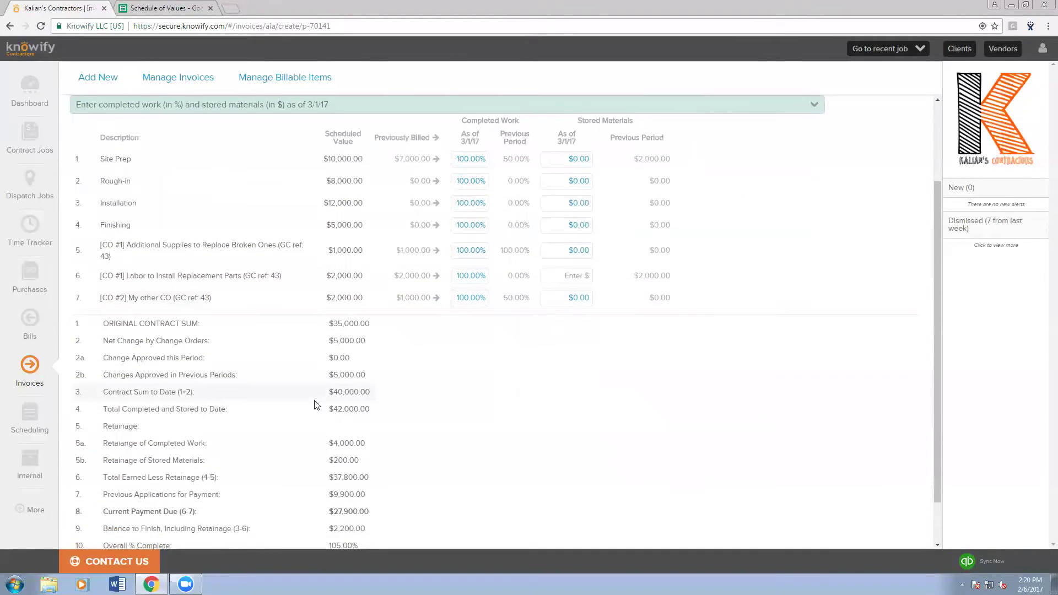
pyautogui.moveTo(329, 390); pyautogui.dragTo(370, 375)
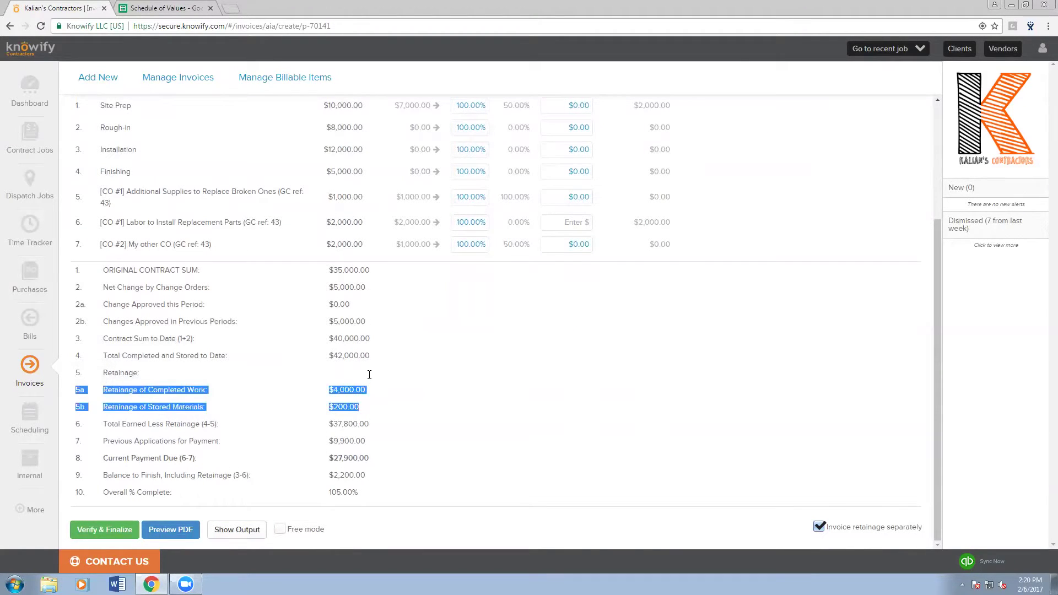
pyautogui.click(819, 527)
pyautogui.moveTo(328, 462); pyautogui.dragTo(371, 459)
pyautogui.click(371, 461)
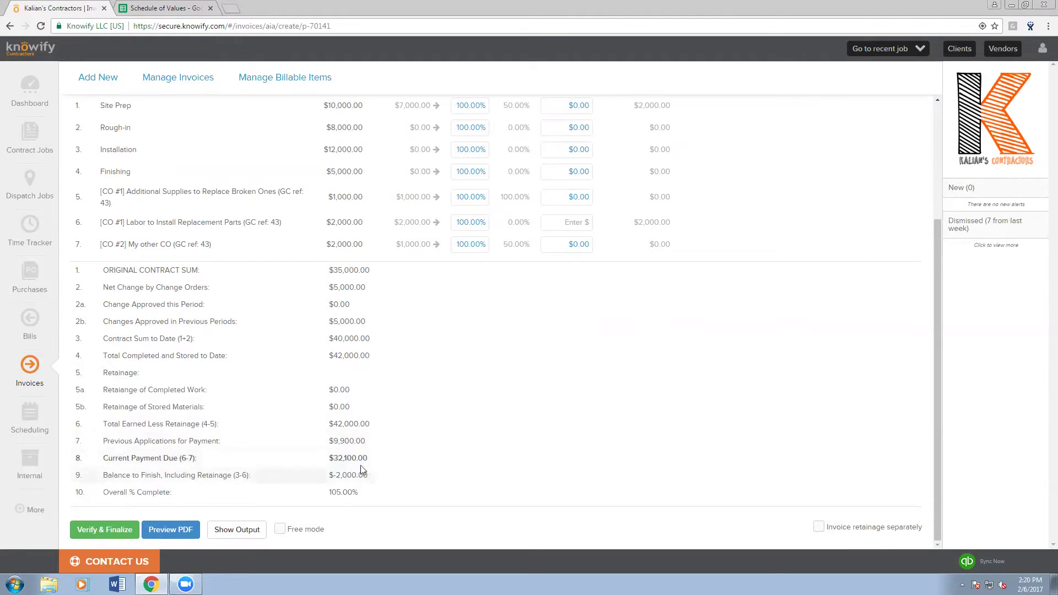
pyautogui.click(820, 528)
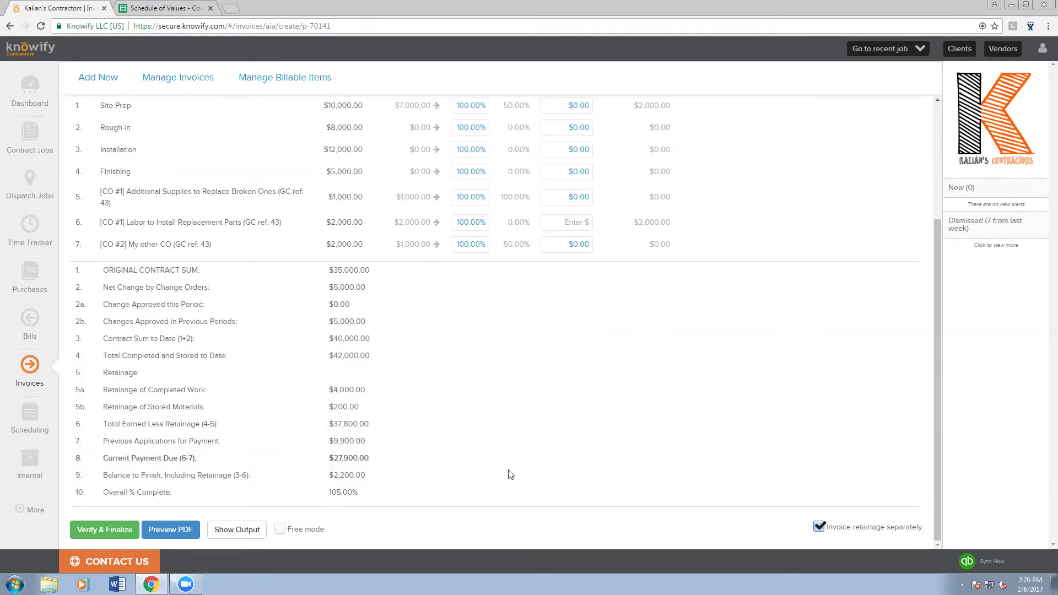
# - Finalize application #3 and review the invoice summary's retainage and $26,100.00 due
pyautogui.click(102, 531)
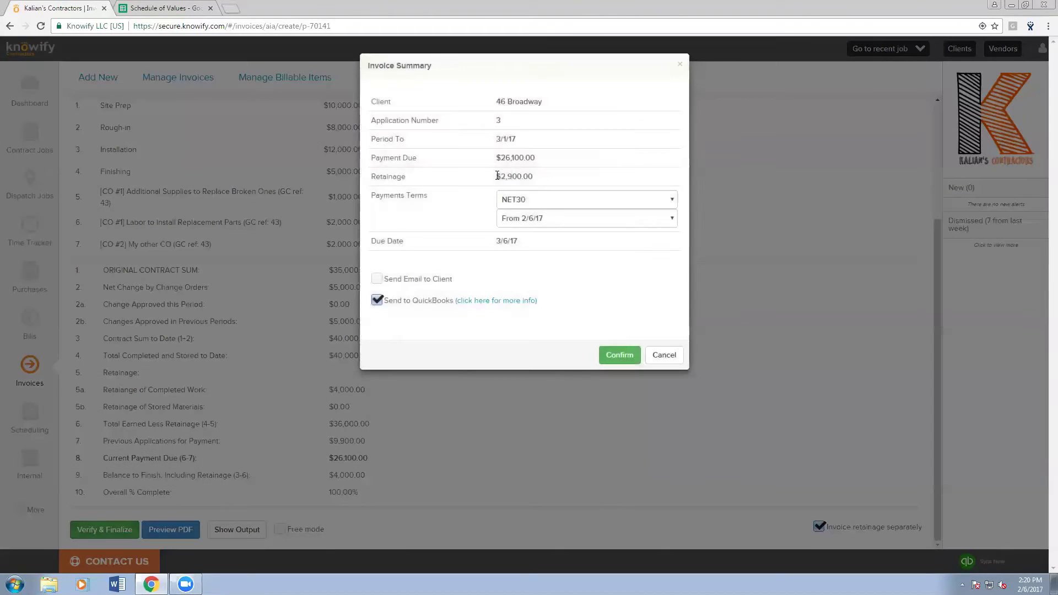
pyautogui.moveTo(495, 176); pyautogui.dragTo(545, 177)
pyautogui.click(524, 171)
# - Finalize application 3 without sending it to QuickBooks and return to the AIA Webinar Job contract
pyautogui.click(377, 300)
pyautogui.click(620, 355)
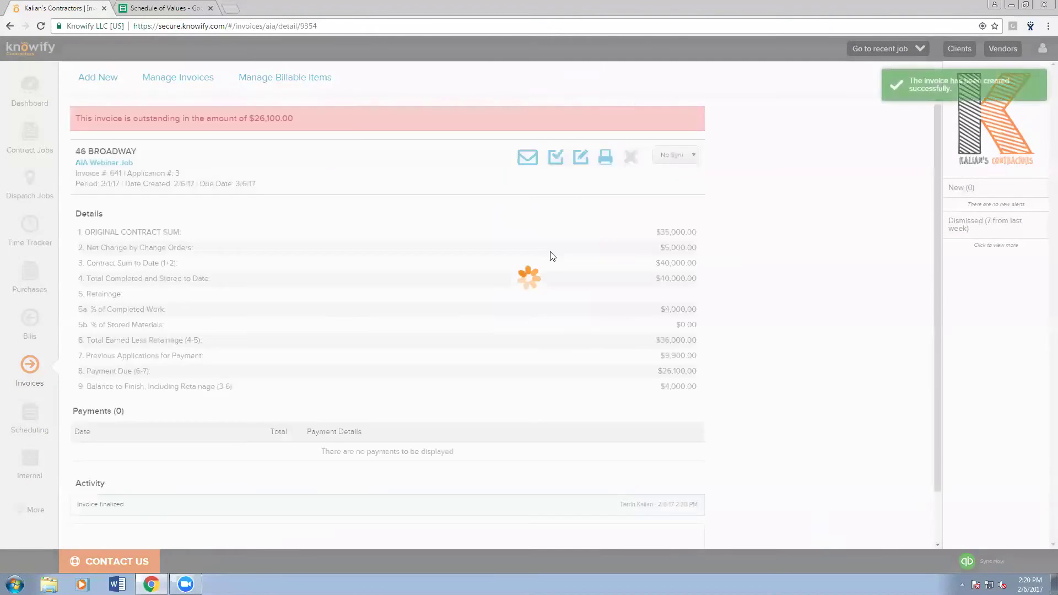
pyautogui.click(123, 165)
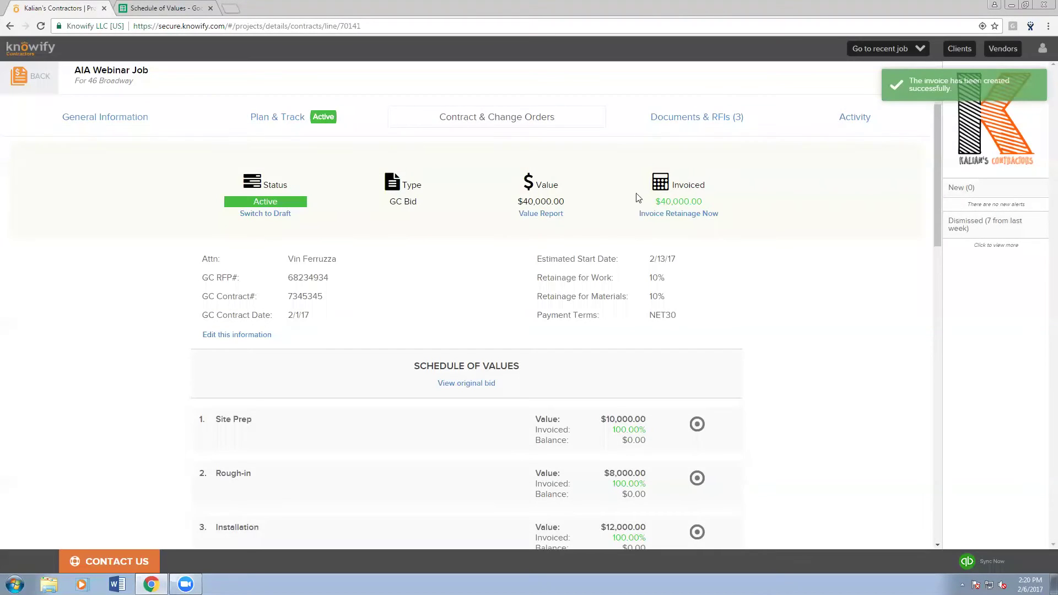
# - Point out the contract's $40,000.00 invoiced total and start invoicing the withheld retainage
pyautogui.moveTo(654, 201); pyautogui.dragTo(731, 204)
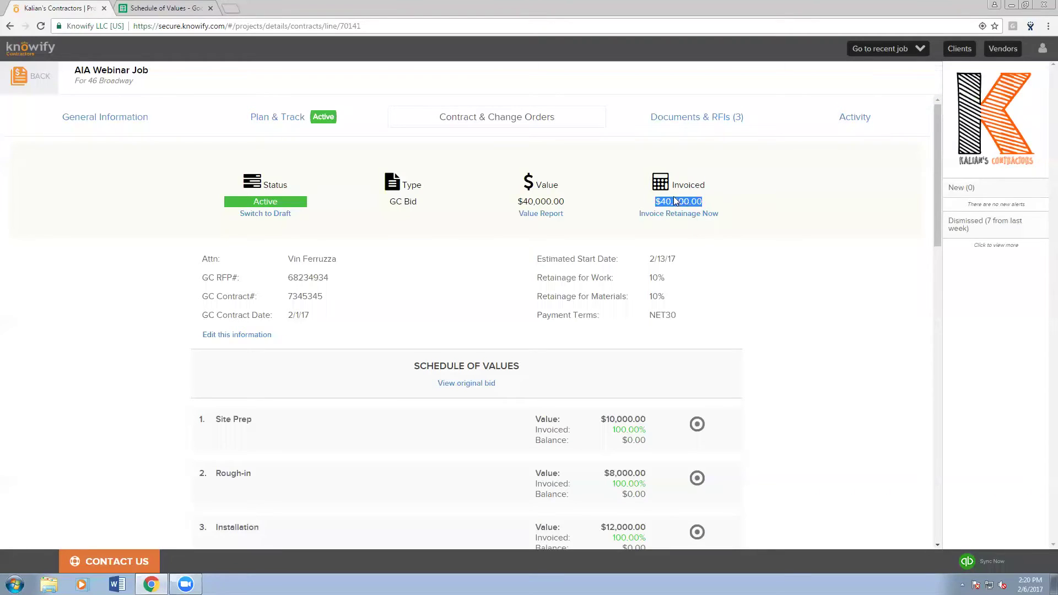
pyautogui.click(482, 203)
pyautogui.click(664, 223)
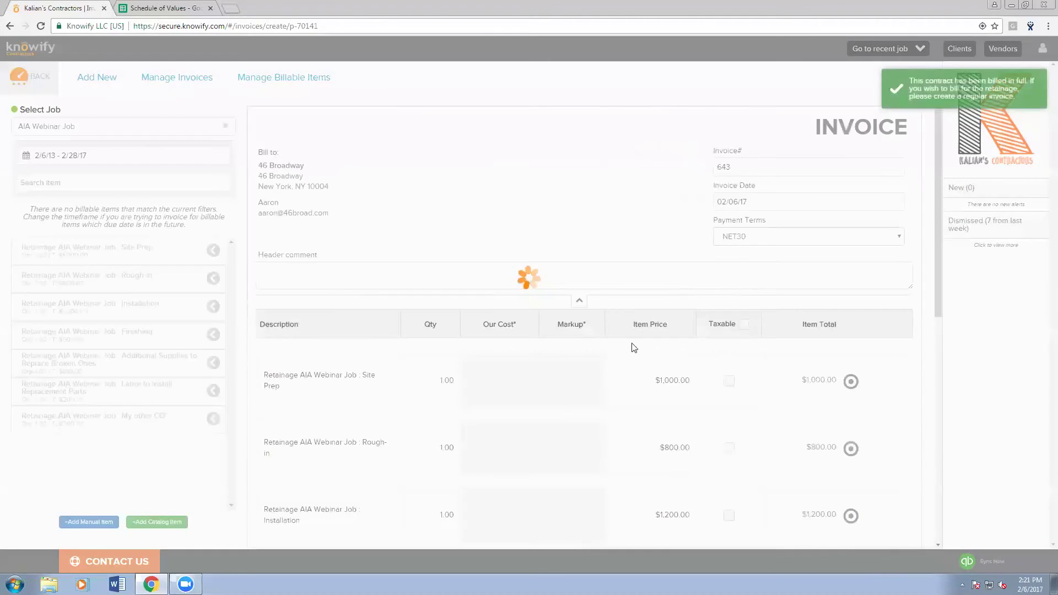
# - Review the seven generated retainage lines totalling $4,000.00 and preview retainage invoice #643
pyautogui.scroll(-8, 634, 347)
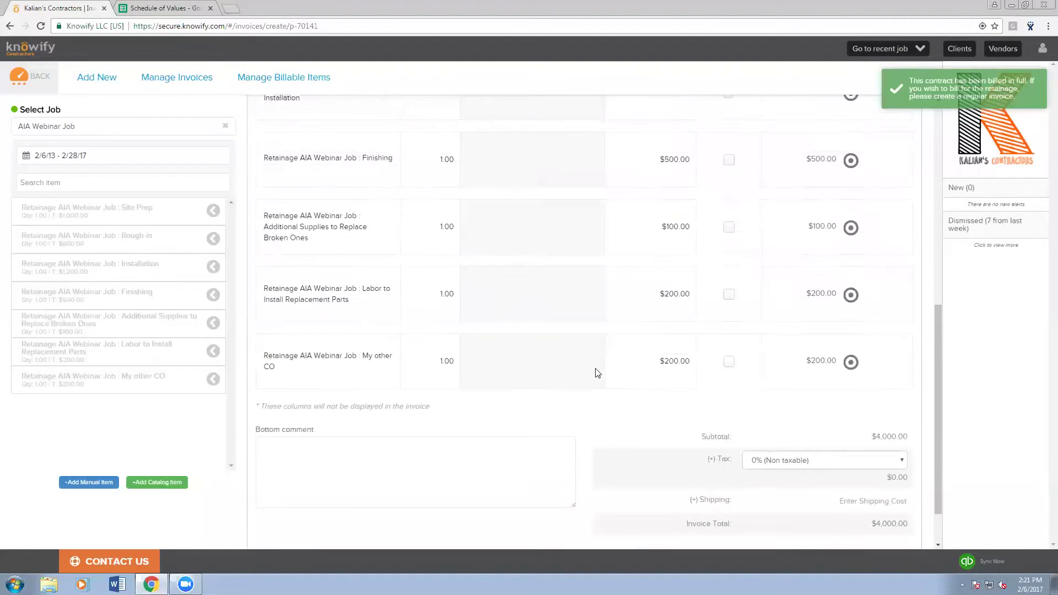
pyautogui.scroll(5, 595, 373)
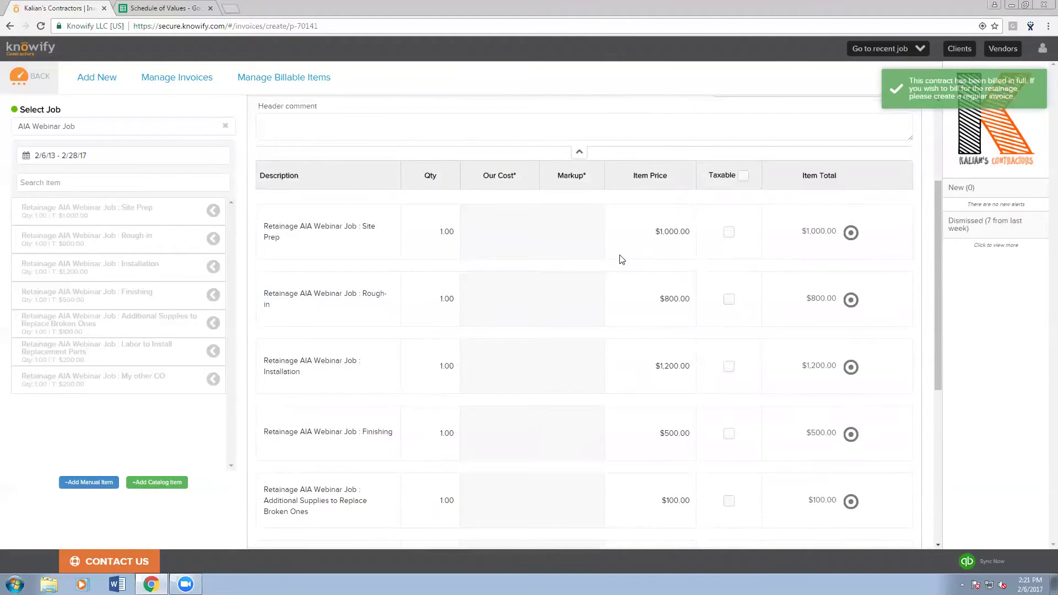
pyautogui.scroll(-2, 622, 260)
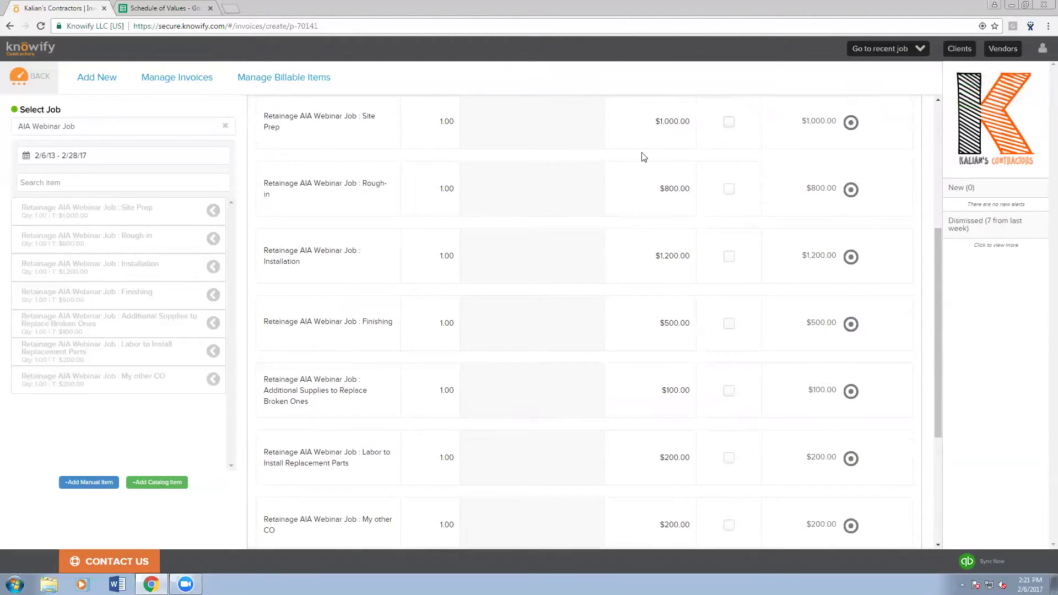
pyautogui.scroll(-1, 605, 172)
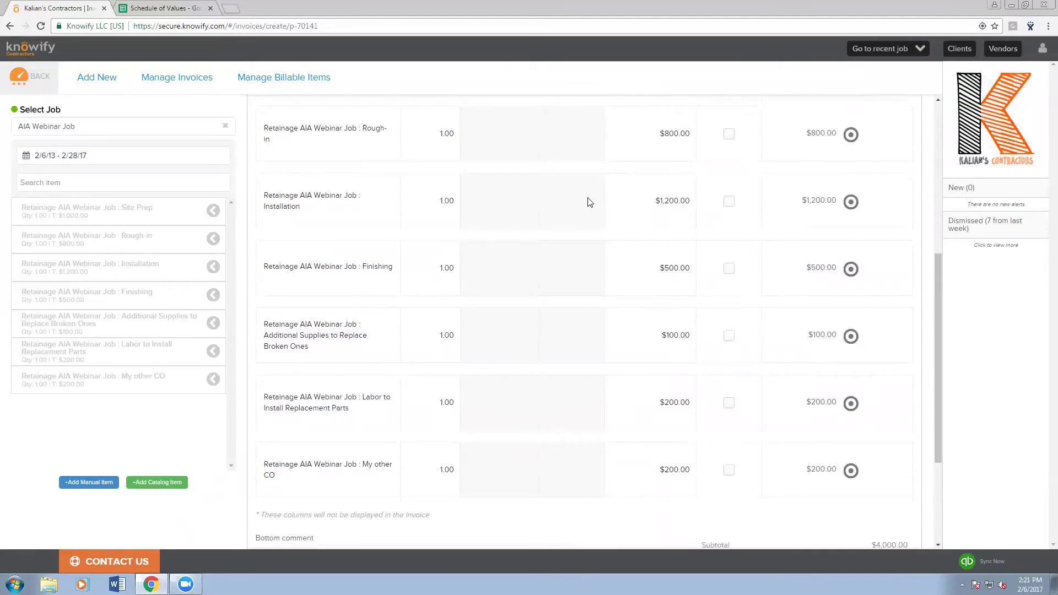
pyautogui.scroll(-1, 589, 202)
pyautogui.scroll(-1, 634, 298)
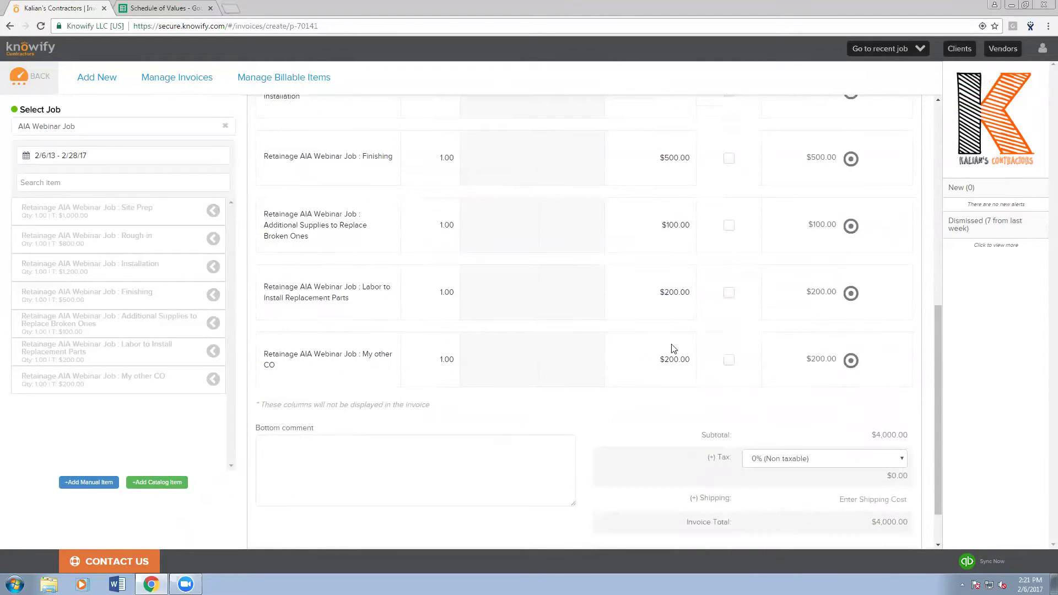
pyautogui.scroll(-1, 650, 394)
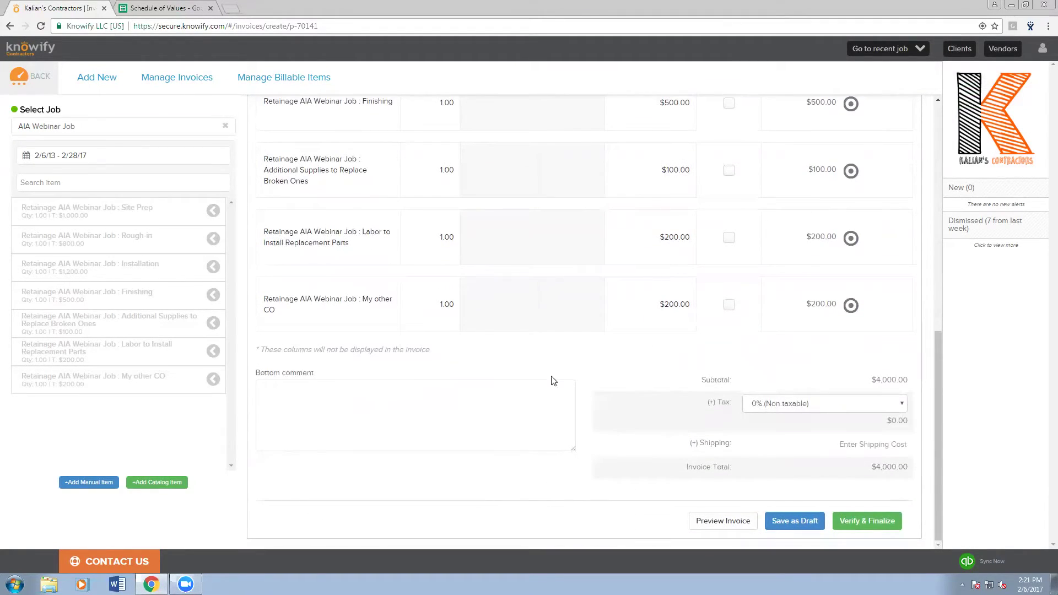
pyautogui.click(708, 523)
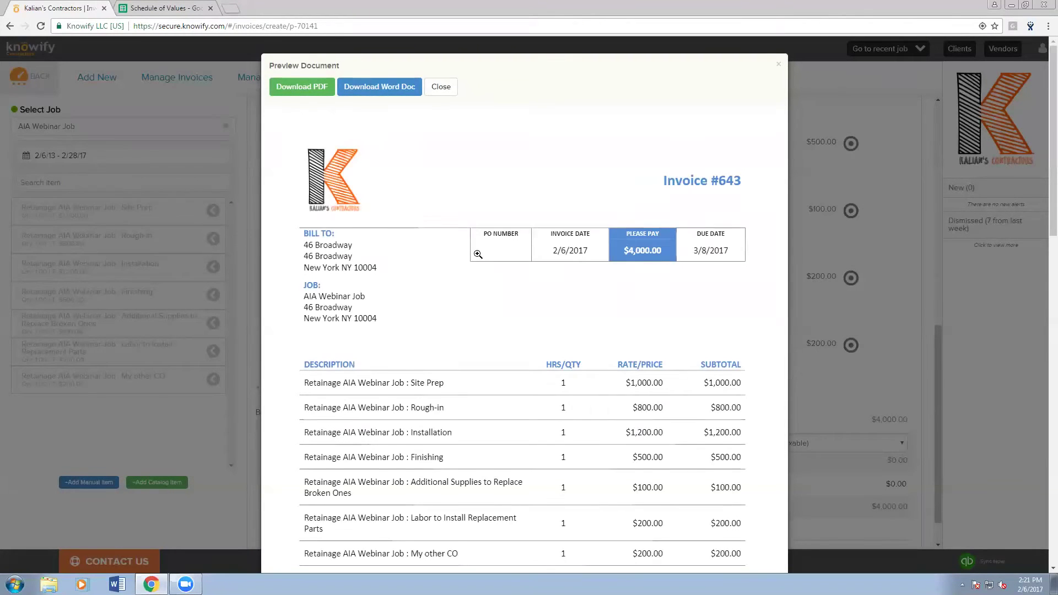
pyautogui.scroll(-1, 478, 254)
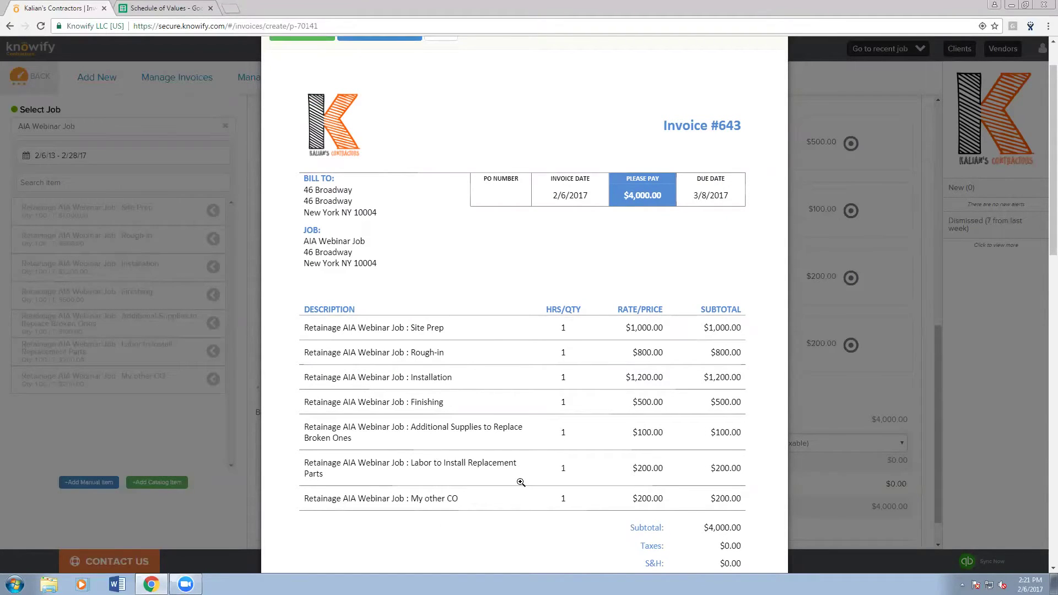
pyautogui.scroll(-2, 613, 495)
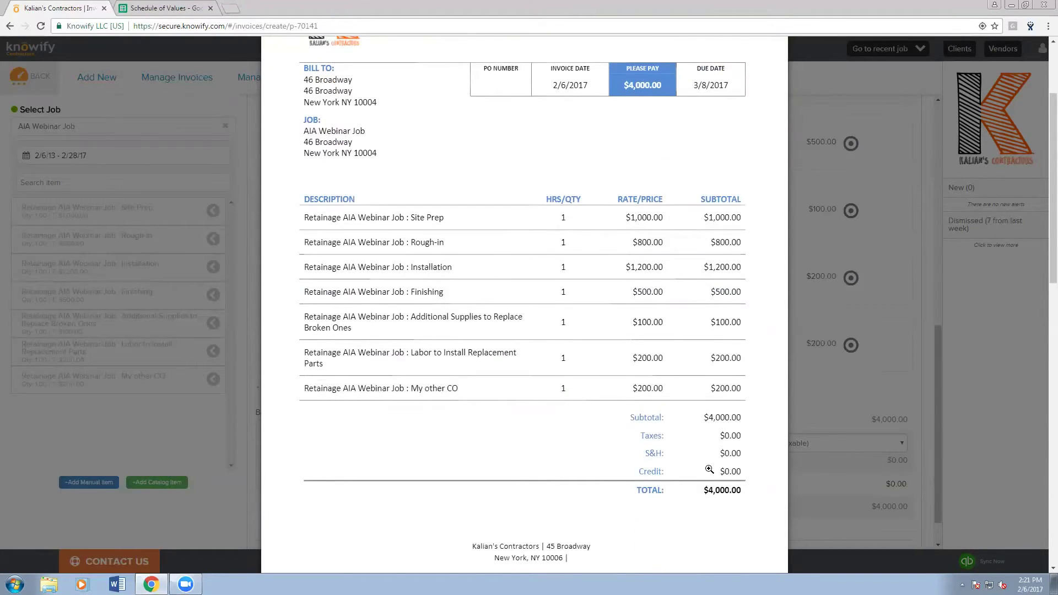
pyautogui.scroll(-1, 700, 478)
pyautogui.scroll(3, 696, 482)
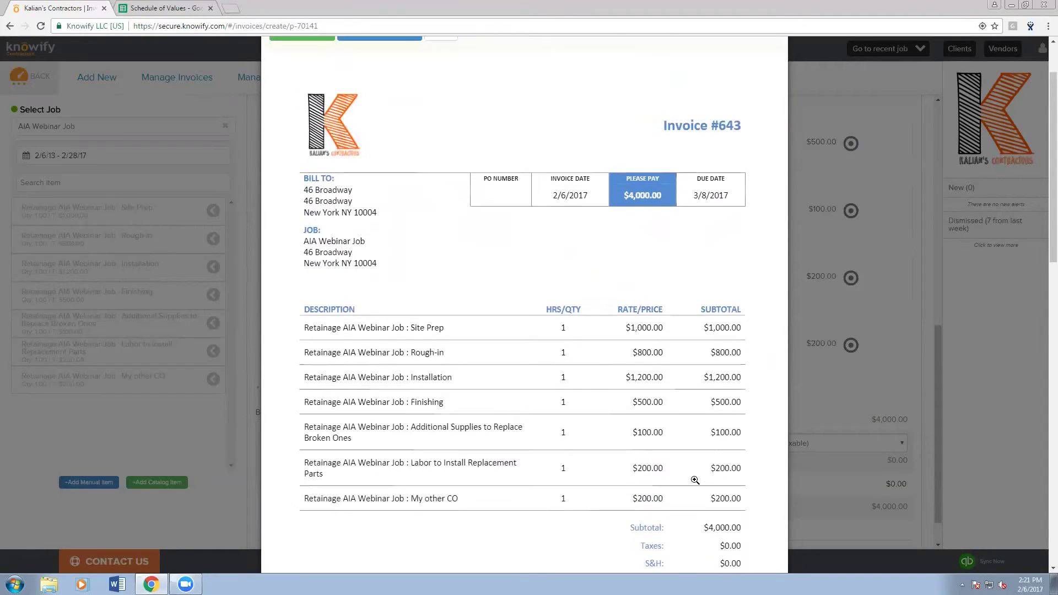
pyautogui.scroll(1, 694, 481)
pyautogui.press('Escape')
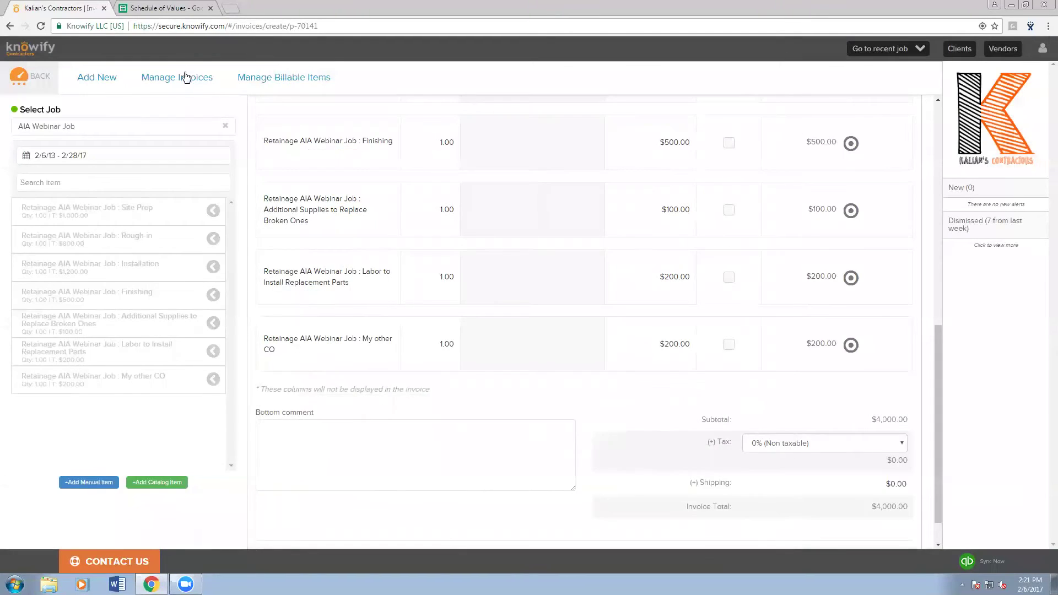
# - Filter Manage Invoices to drafts, delete draft invoice #643, and go back to the AIA Webinar Job
pyautogui.click(185, 77)
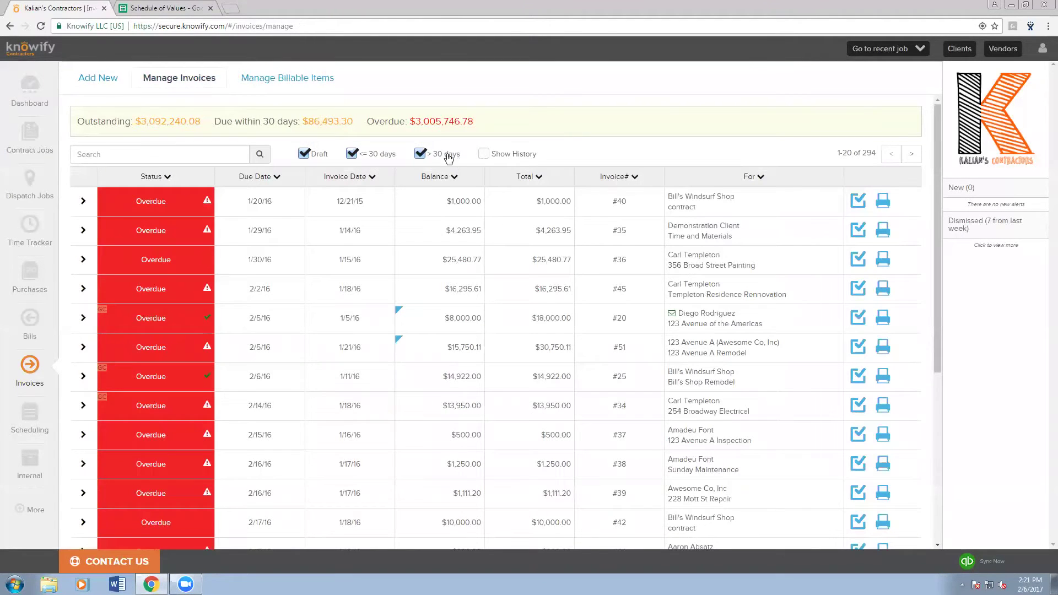
pyautogui.click(419, 155)
pyautogui.click(353, 155)
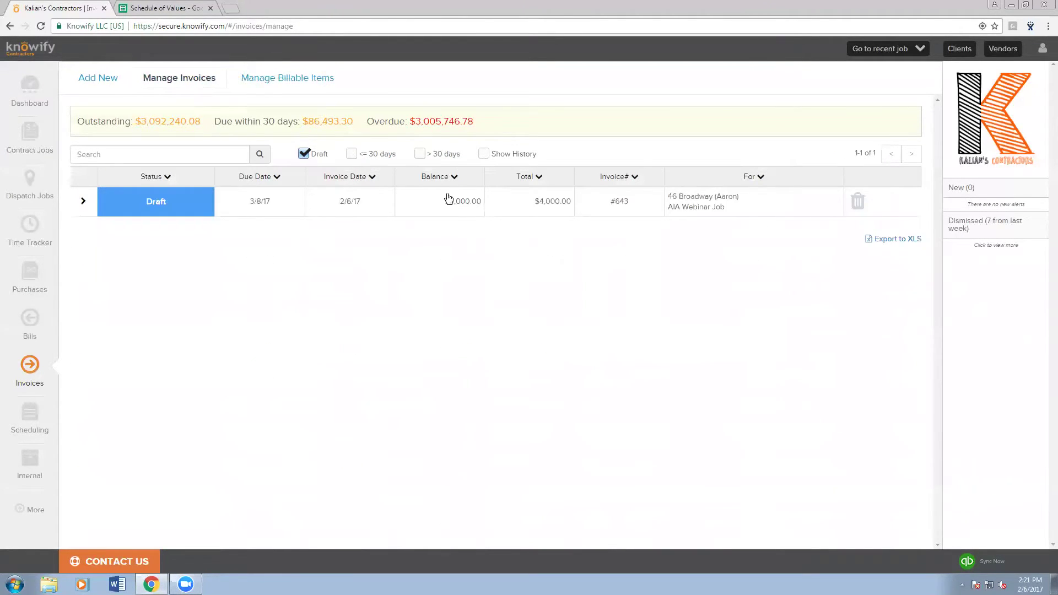
pyautogui.click(857, 201)
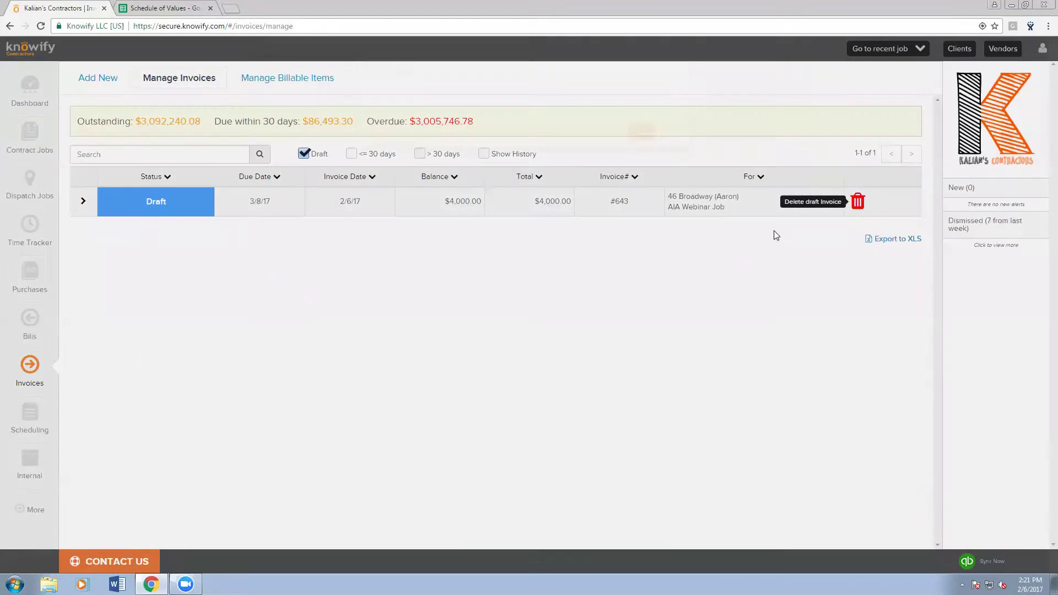
pyautogui.click(642, 132)
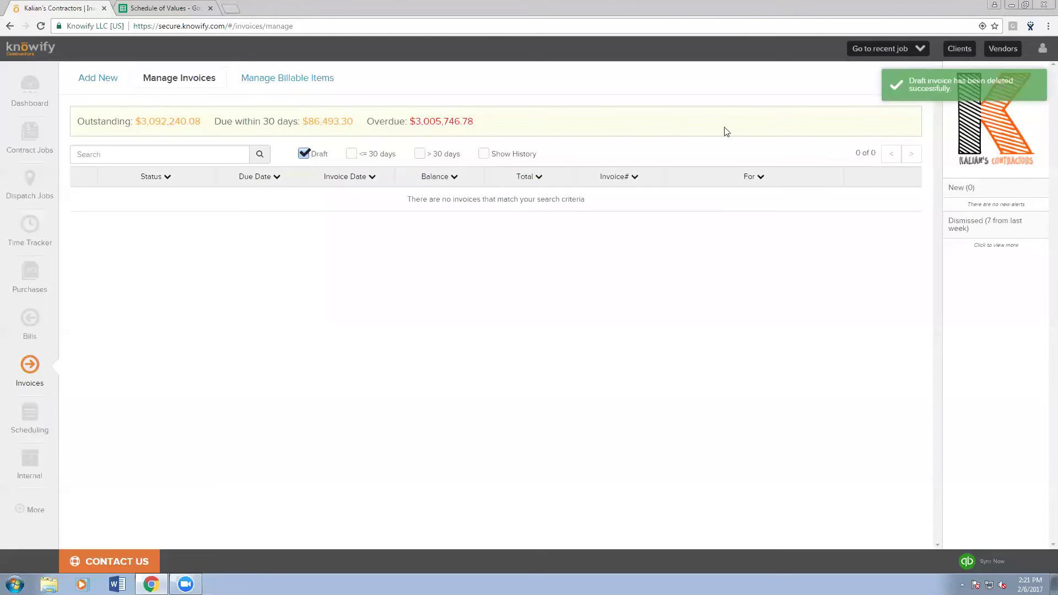
pyautogui.click(890, 53)
pyautogui.click(873, 68)
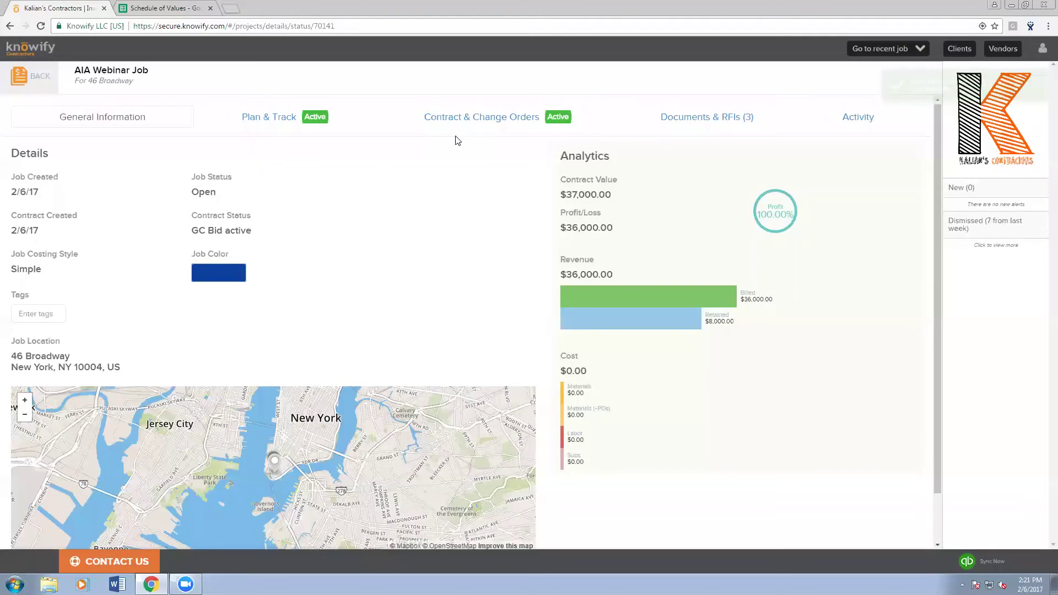
# - Change the contract's work and materials retainage from 10% to 0% and save it
pyautogui.click(543, 117)
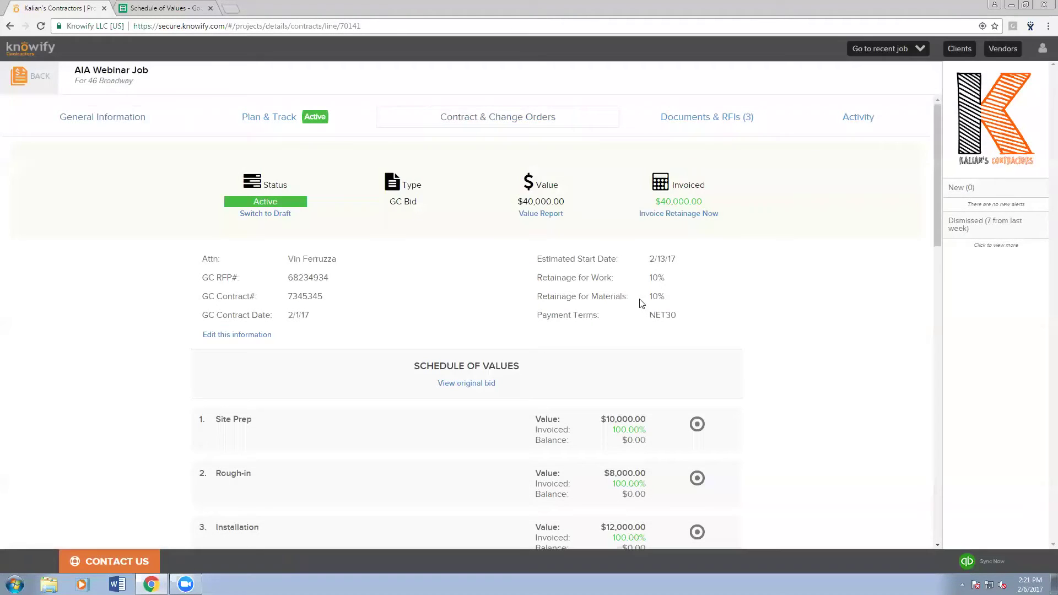
pyautogui.moveTo(647, 279); pyautogui.dragTo(671, 293)
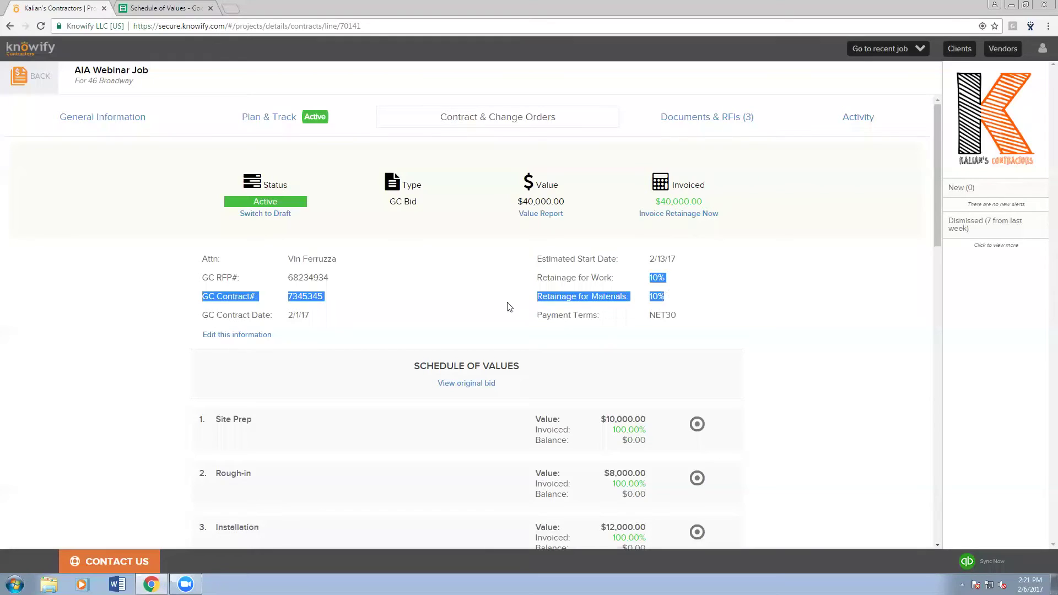
pyautogui.click(265, 336)
pyautogui.moveTo(692, 278); pyautogui.dragTo(653, 280)
pyautogui.write('5')
pyautogui.write('0')
pyautogui.write('0')
pyautogui.click(645, 286)
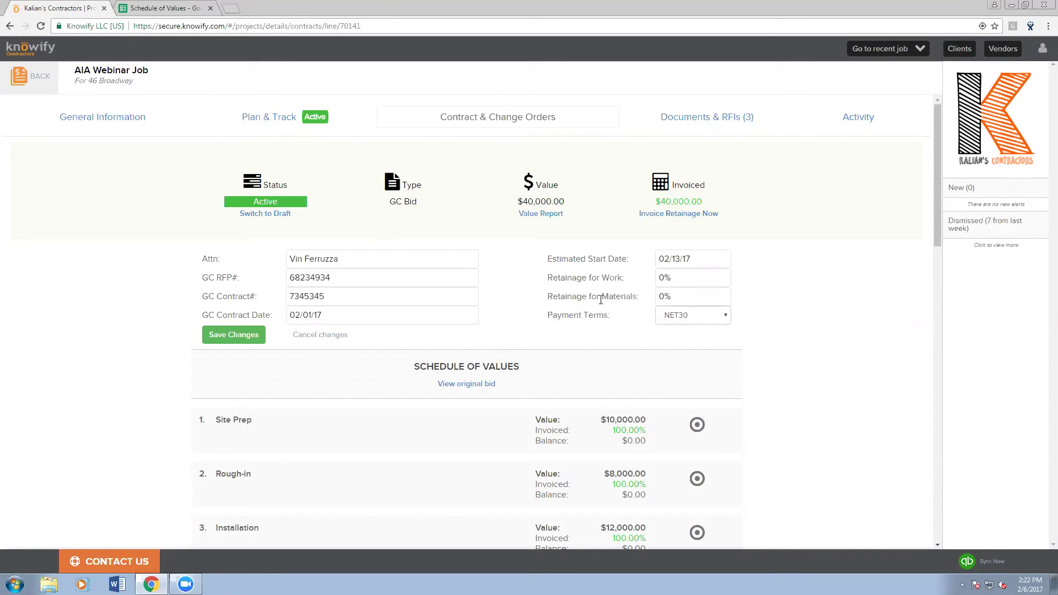
pyautogui.click(226, 336)
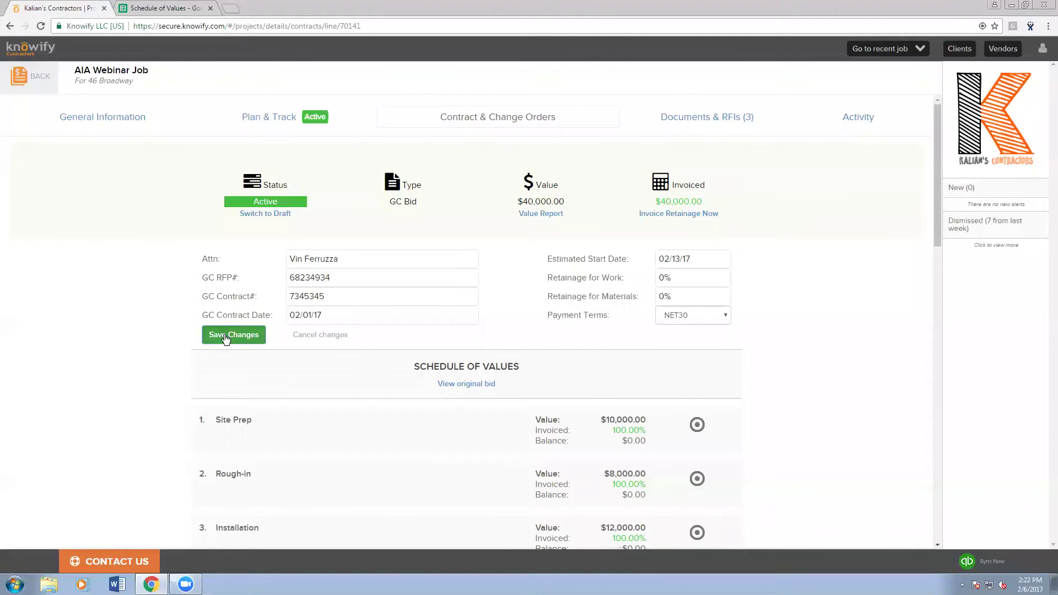
# - Start application #4 for the retainage with period ending 3/3/17 and check the $4,000.00 payment due
pyautogui.click(684, 222)
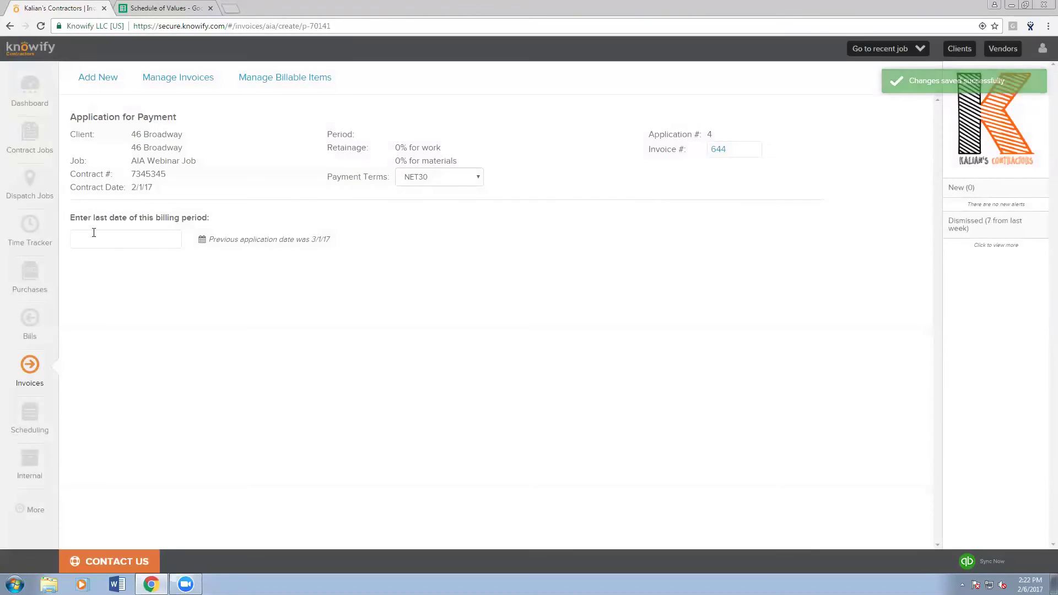
pyautogui.click(118, 365)
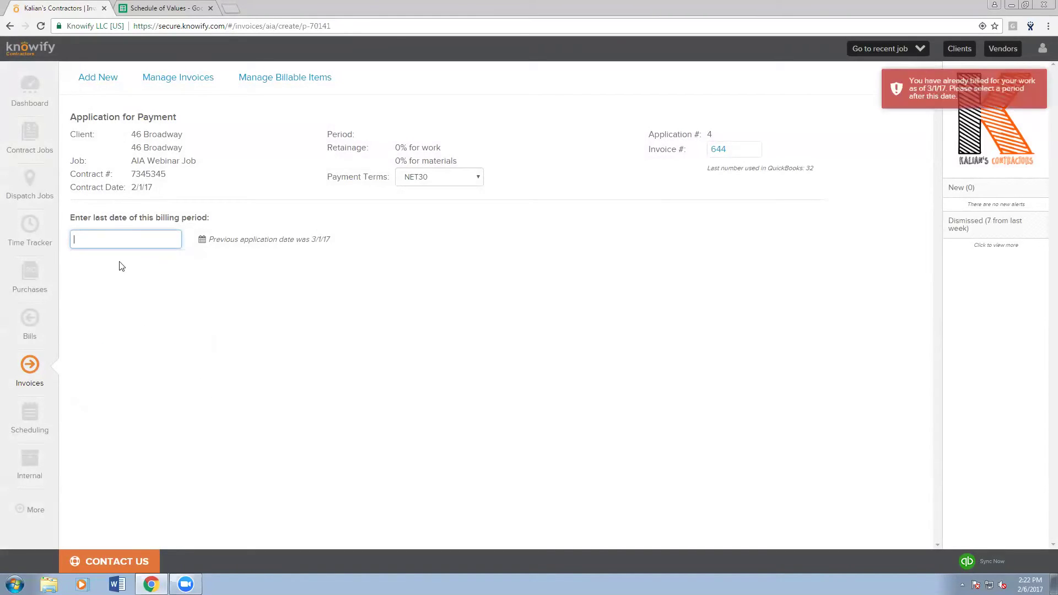
pyautogui.click(177, 366)
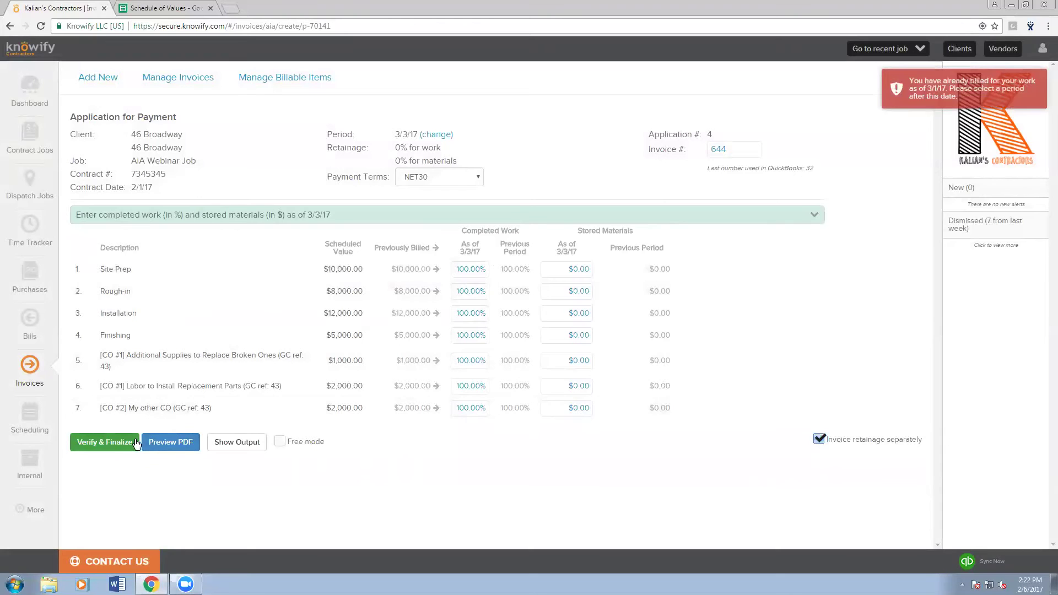
pyautogui.click(216, 445)
pyautogui.scroll(-3, 163, 442)
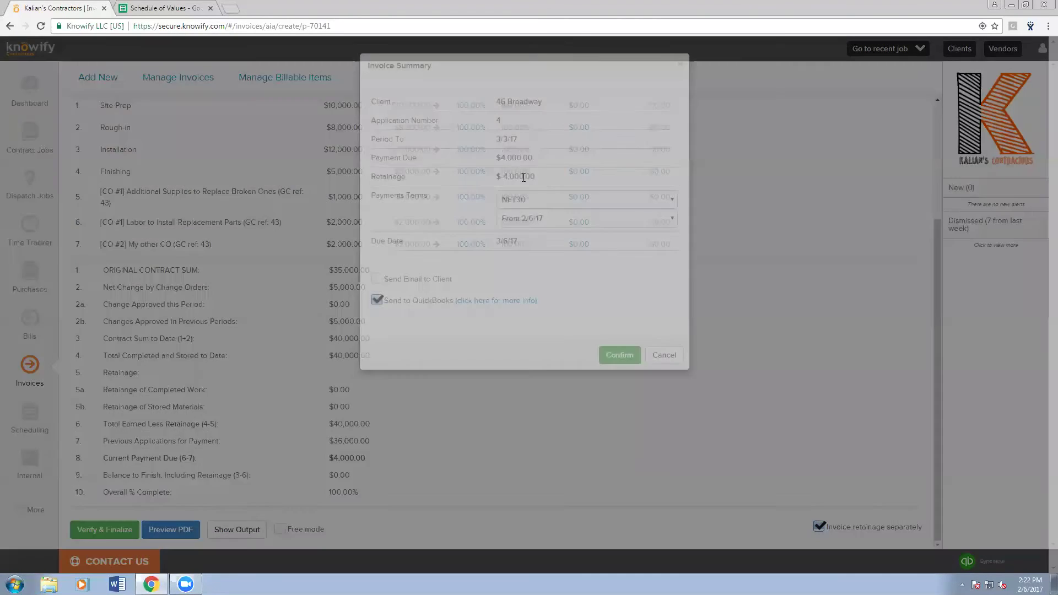
pyautogui.moveTo(537, 175); pyautogui.dragTo(478, 190)
pyautogui.click(492, 181)
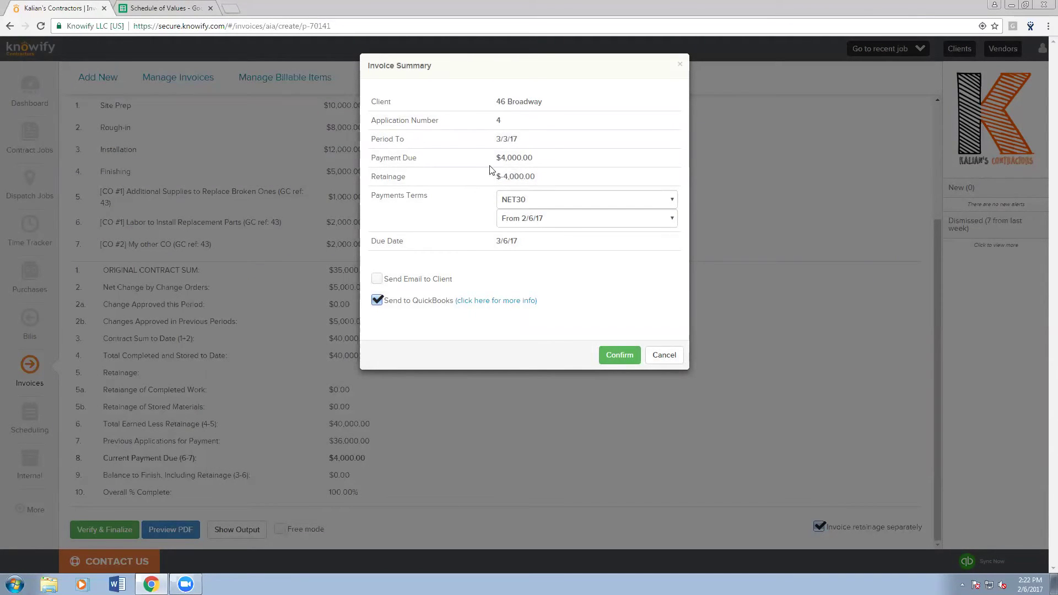
pyautogui.moveTo(492, 165); pyautogui.dragTo(538, 160)
pyautogui.click(539, 158)
# - Preview the application PDF, then finalize application #4 without sending it to QuickBooks
pyautogui.click(657, 358)
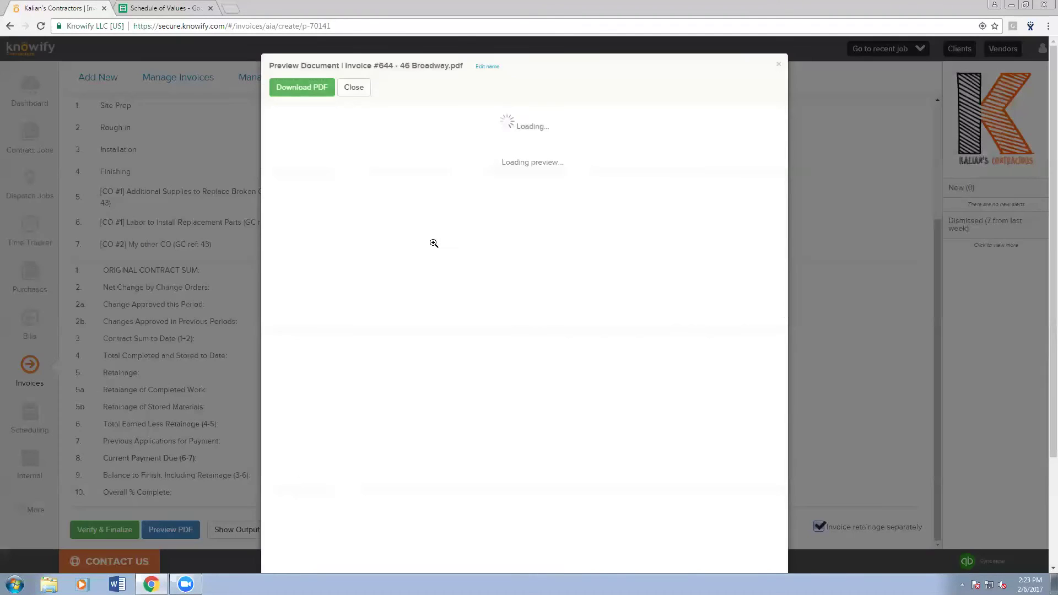
pyautogui.scroll(-8, 434, 243)
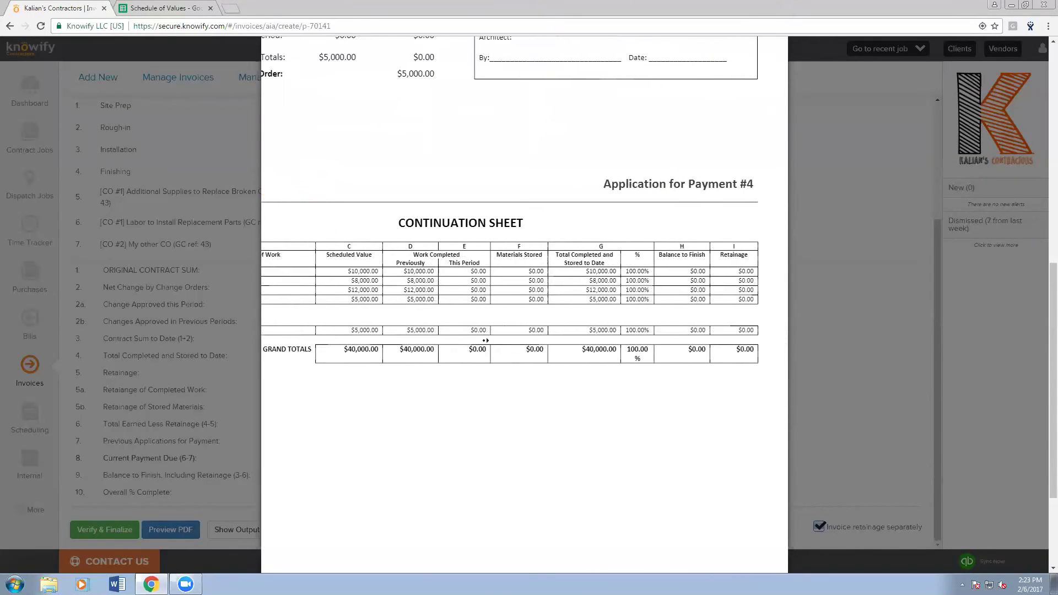
pyautogui.click(807, 389)
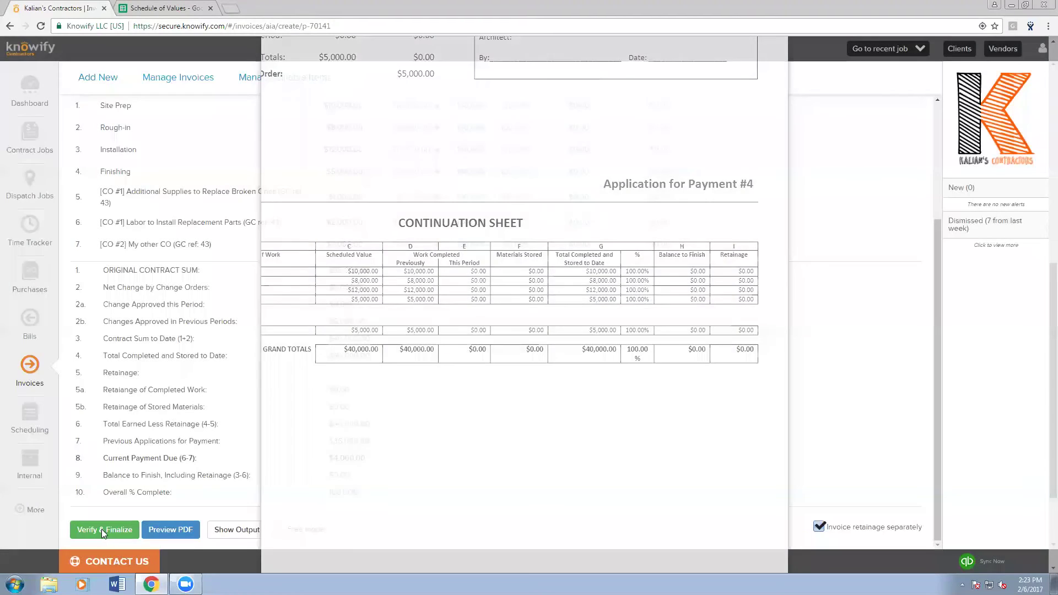
pyautogui.click(102, 530)
pyautogui.click(376, 300)
pyautogui.click(377, 301)
pyautogui.click(620, 354)
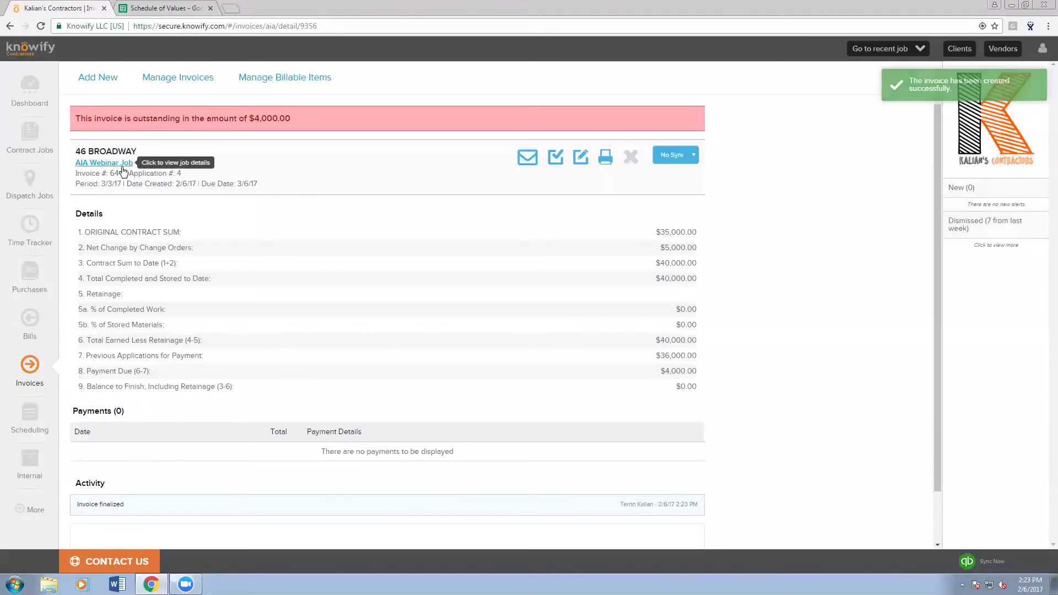
# - Return to the job contract and review schedule lines at 100% invoiced, $40,000.00 total
pyautogui.click(105, 163)
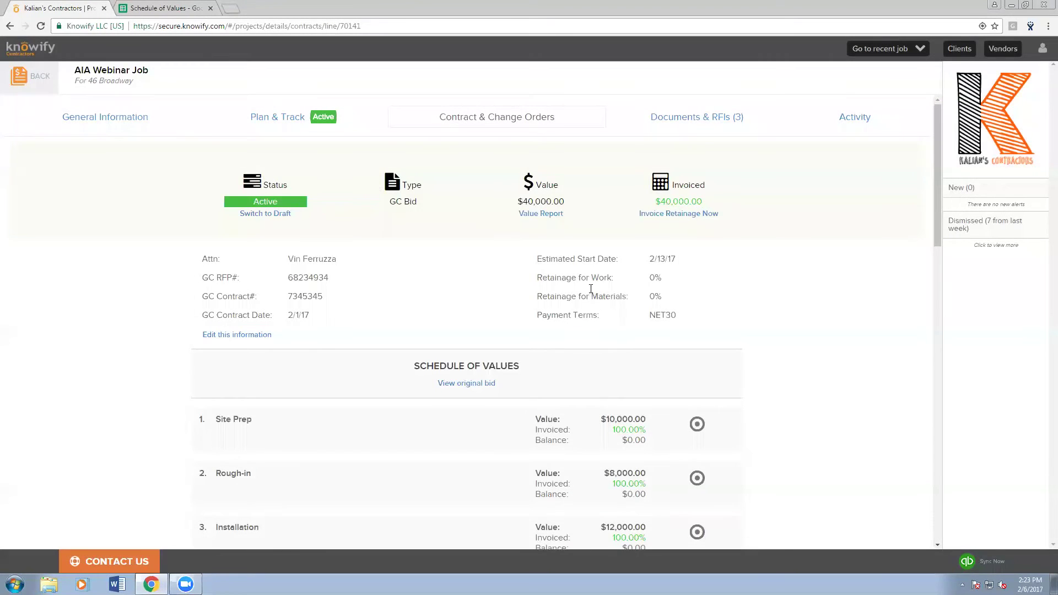
pyautogui.scroll(-4, 575, 254)
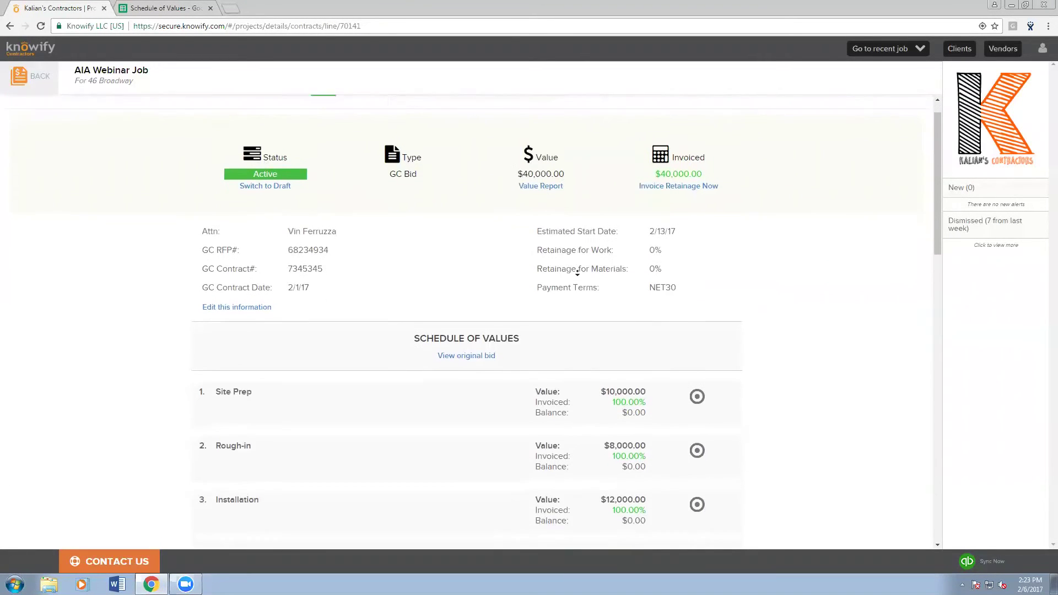
pyautogui.scroll(-7, 577, 275)
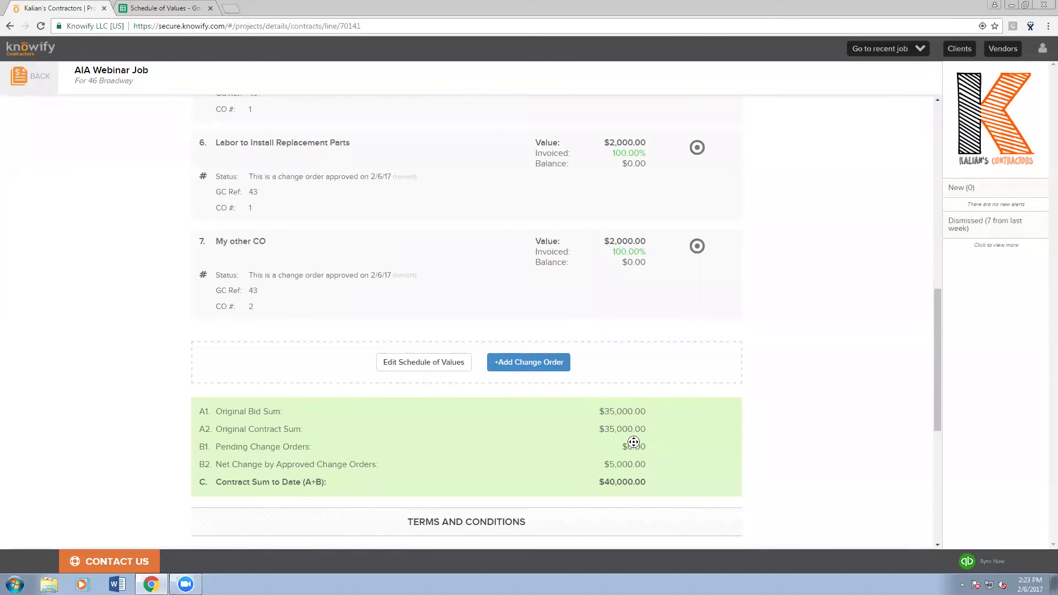
pyautogui.scroll(1, 633, 402)
pyautogui.scroll(15, 634, 401)
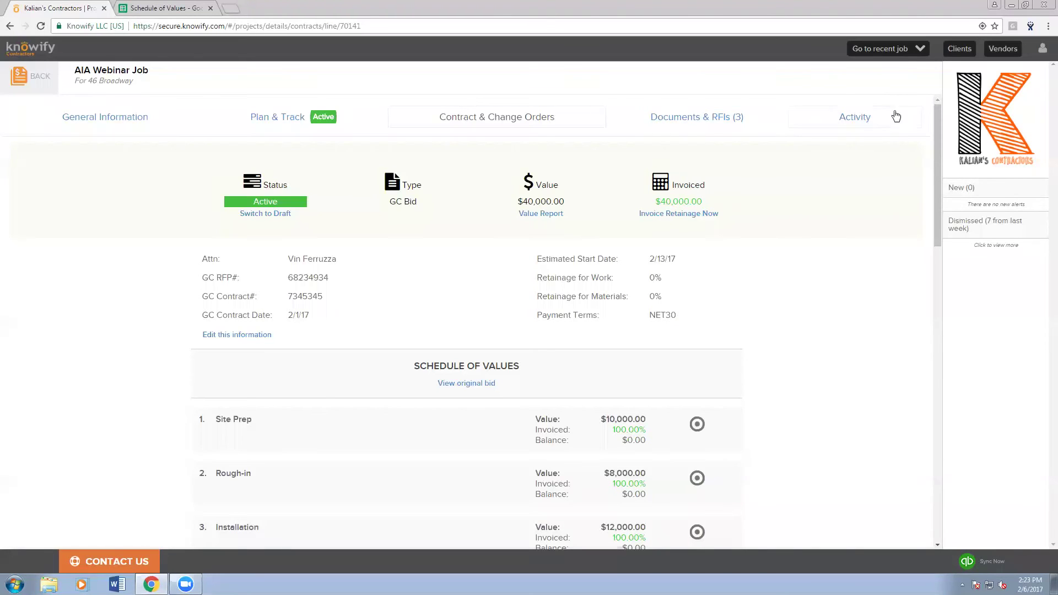
# - Show the job's Activity list of four invoices and open Application #3 invoice #641
pyautogui.click(833, 127)
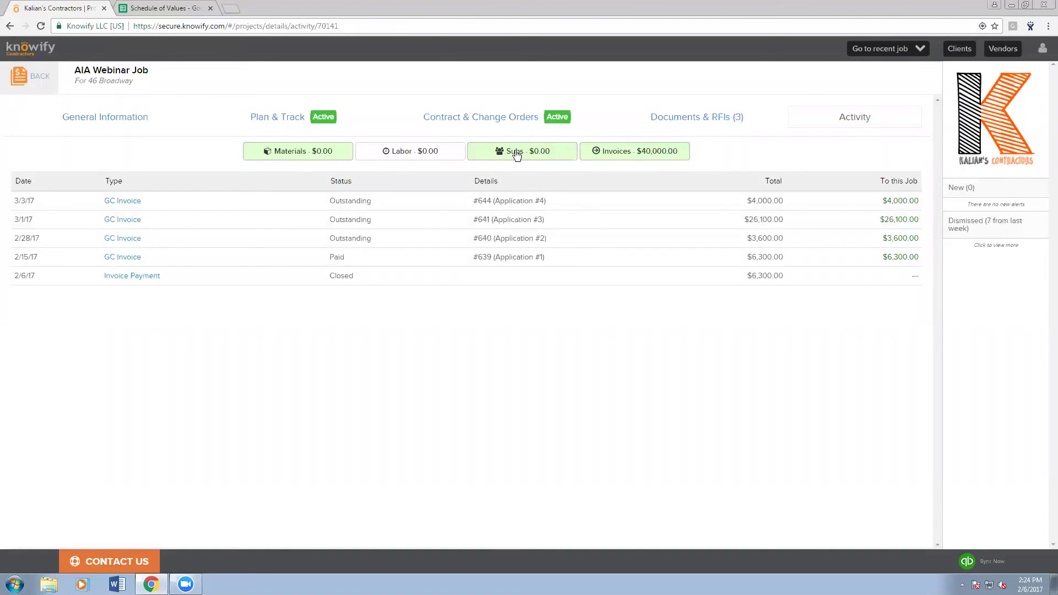
pyautogui.click(402, 153)
pyautogui.click(409, 159)
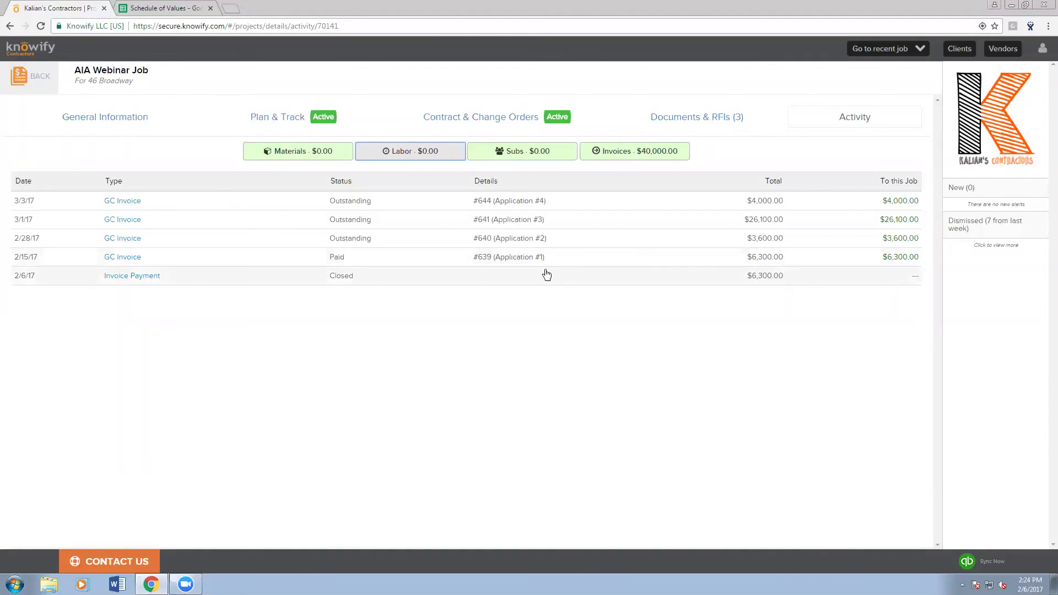
pyautogui.click(554, 228)
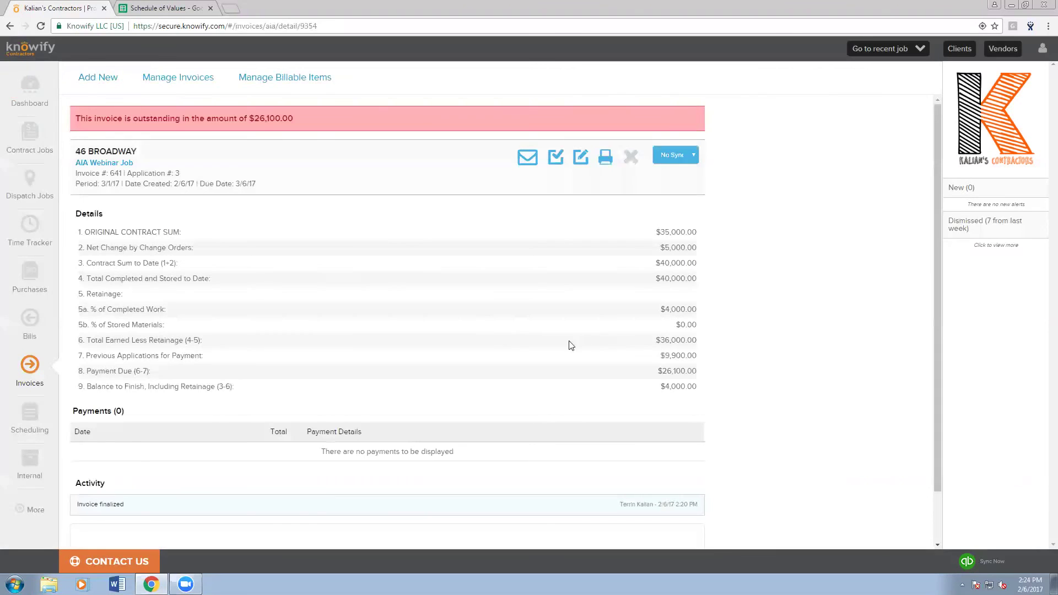
# - Preview Application #3's Continuation Sheet with its $4,000.00 retainage, then return to the job contract
pyautogui.click(605, 158)
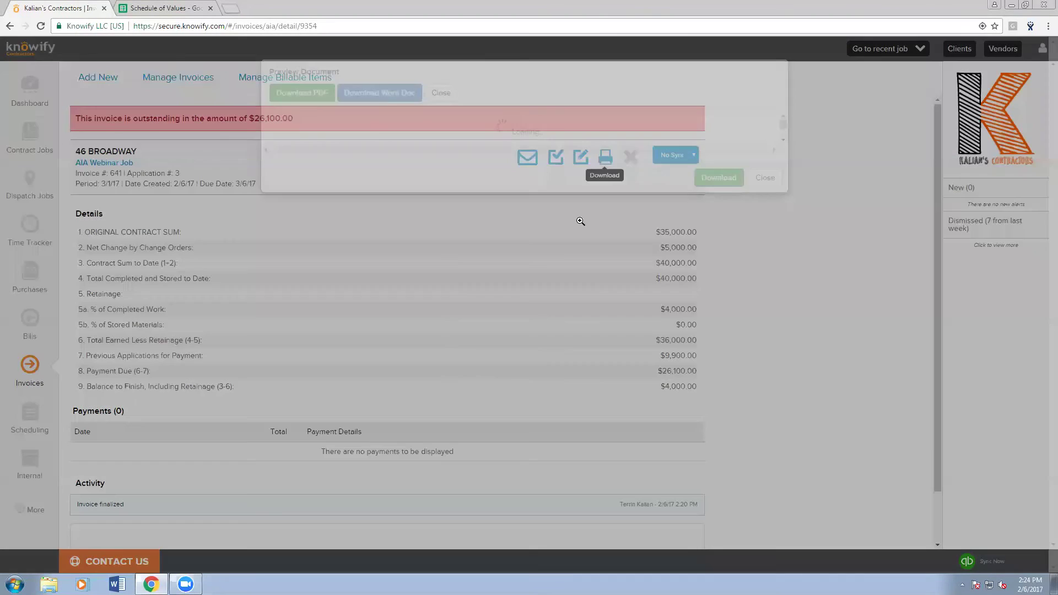
pyautogui.scroll(-10, 581, 230)
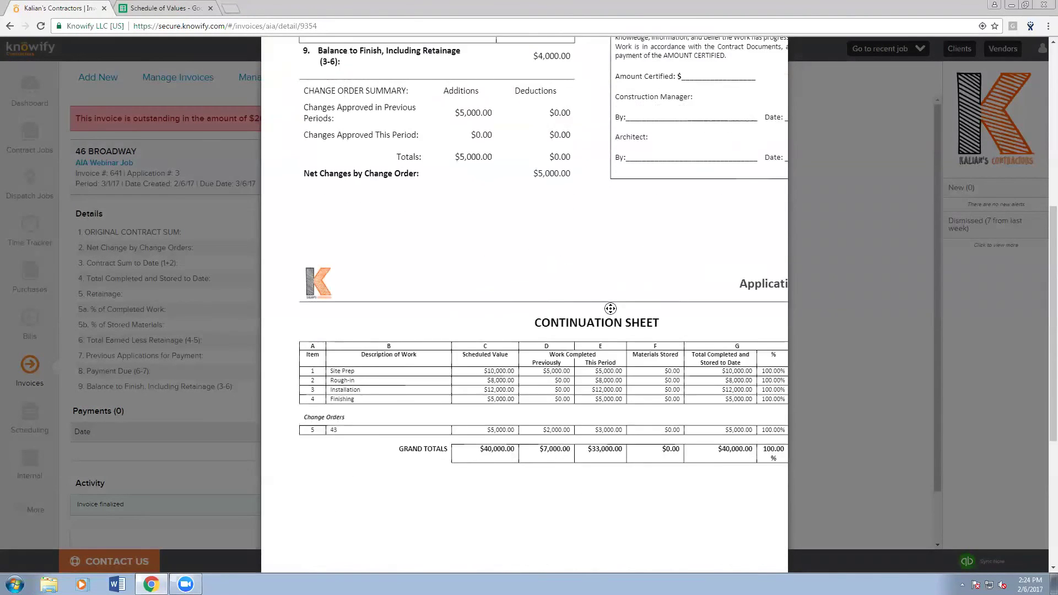
pyautogui.click(640, 314)
pyautogui.click(641, 314)
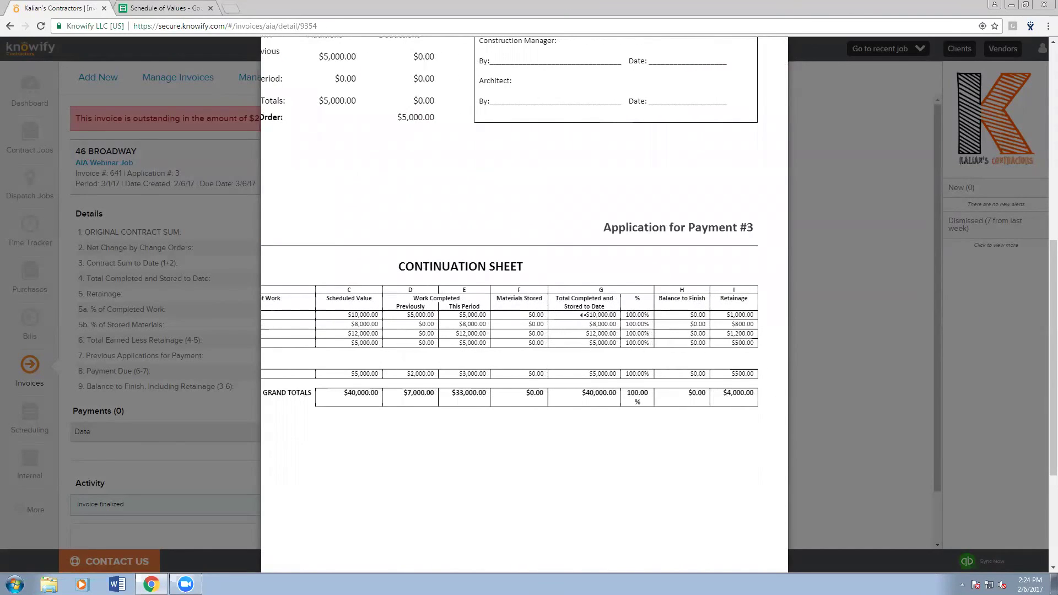
pyautogui.click(560, 318)
pyautogui.scroll(2, 562, 316)
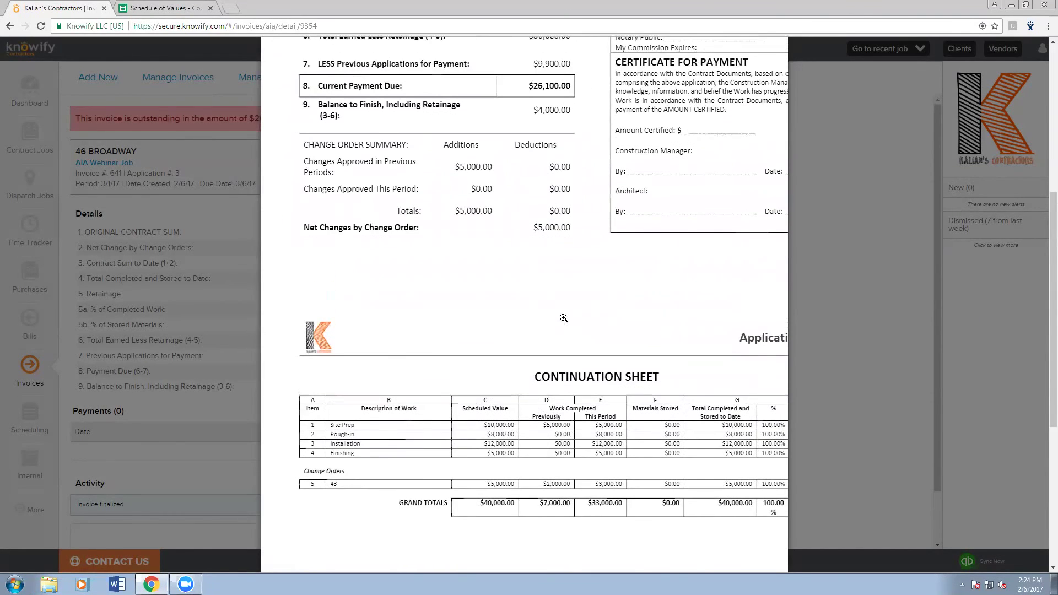
pyautogui.scroll(6, 572, 230)
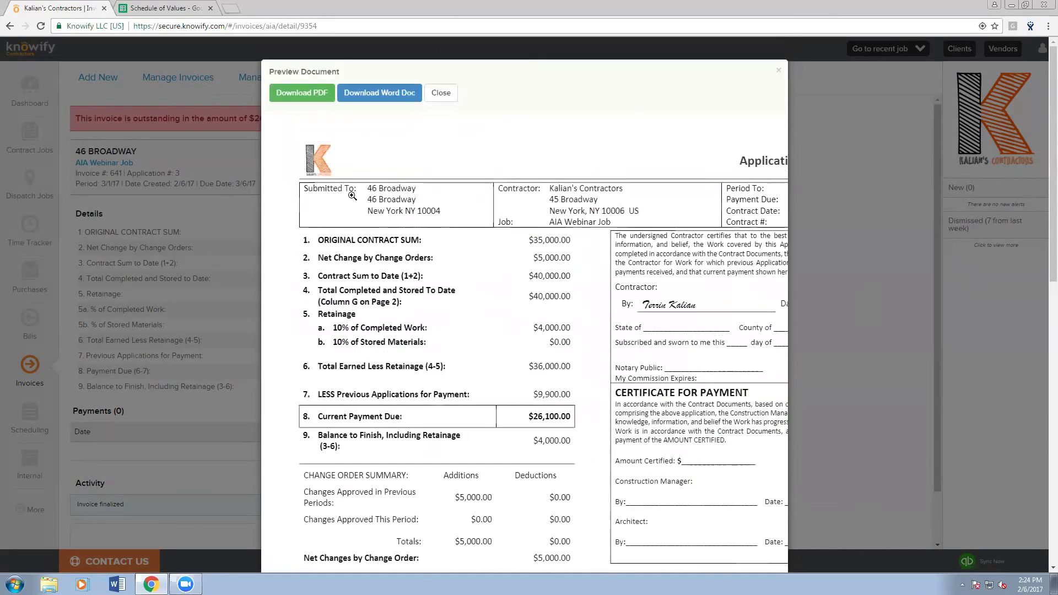
pyautogui.click(441, 93)
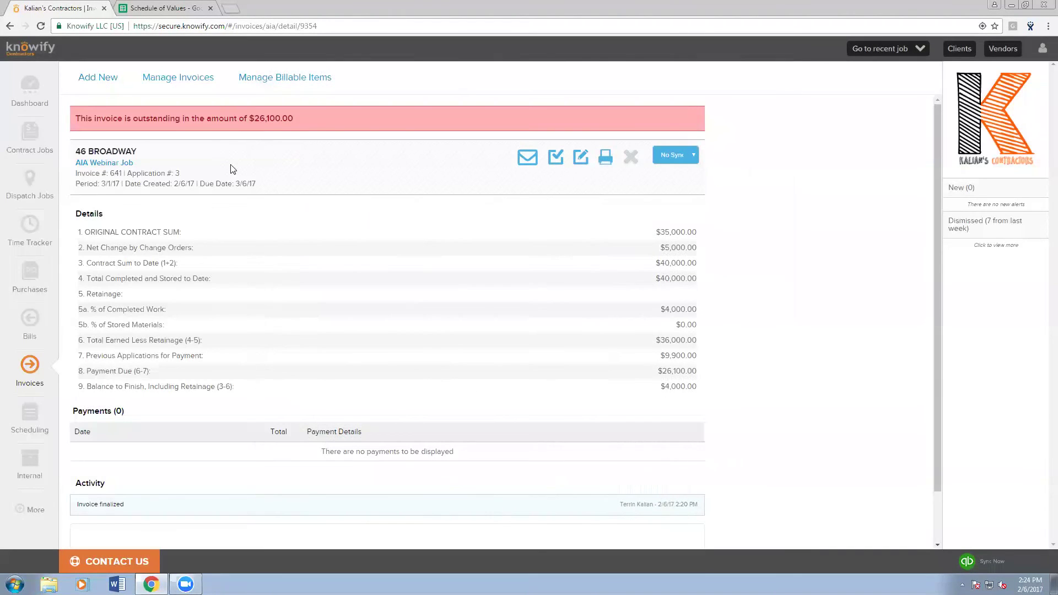
pyautogui.click(113, 162)
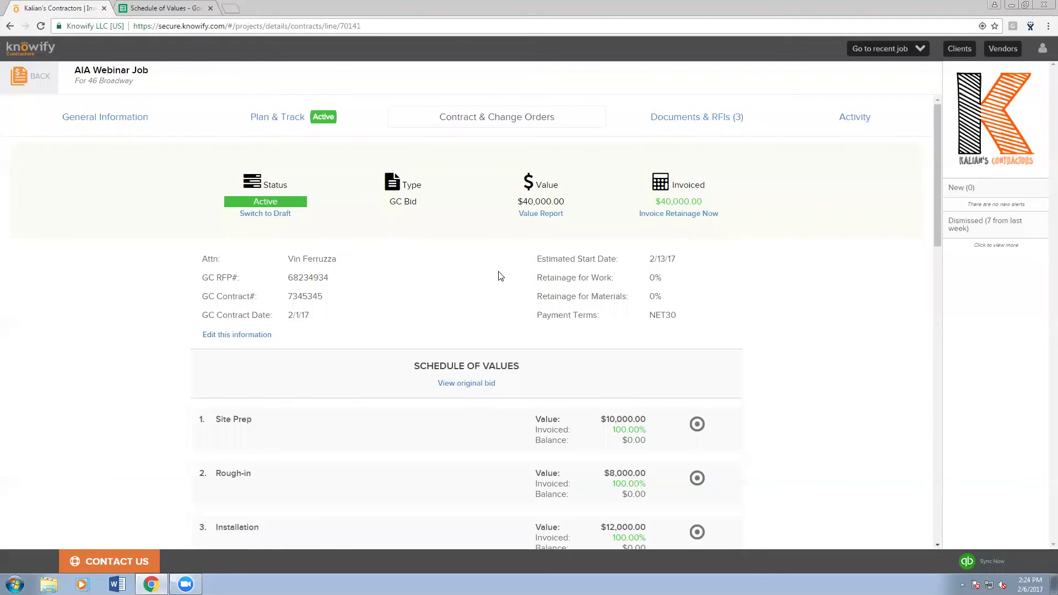
pyautogui.click(852, 112)
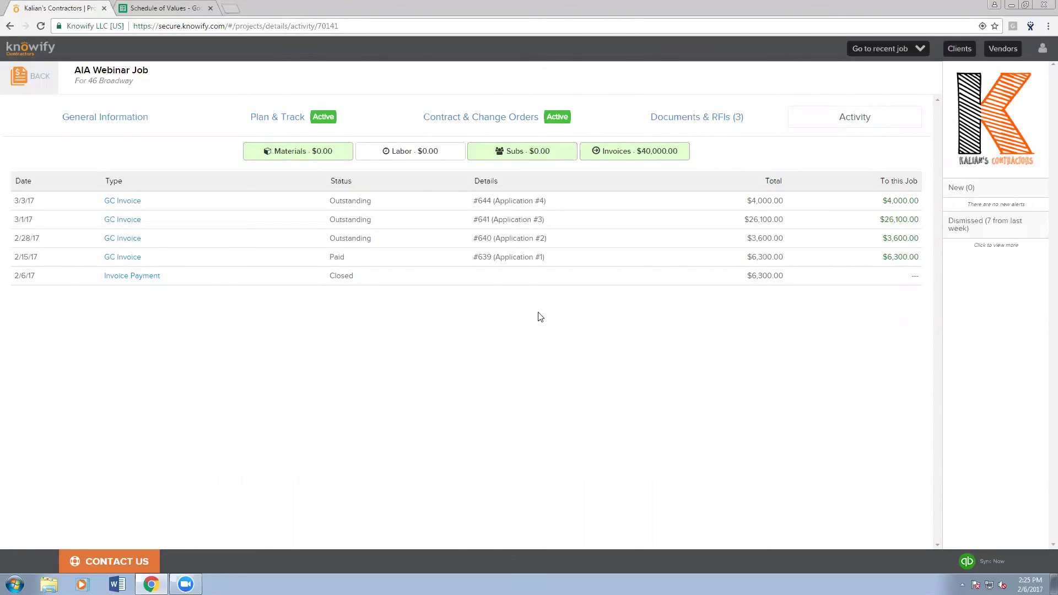
pyautogui.click(517, 128)
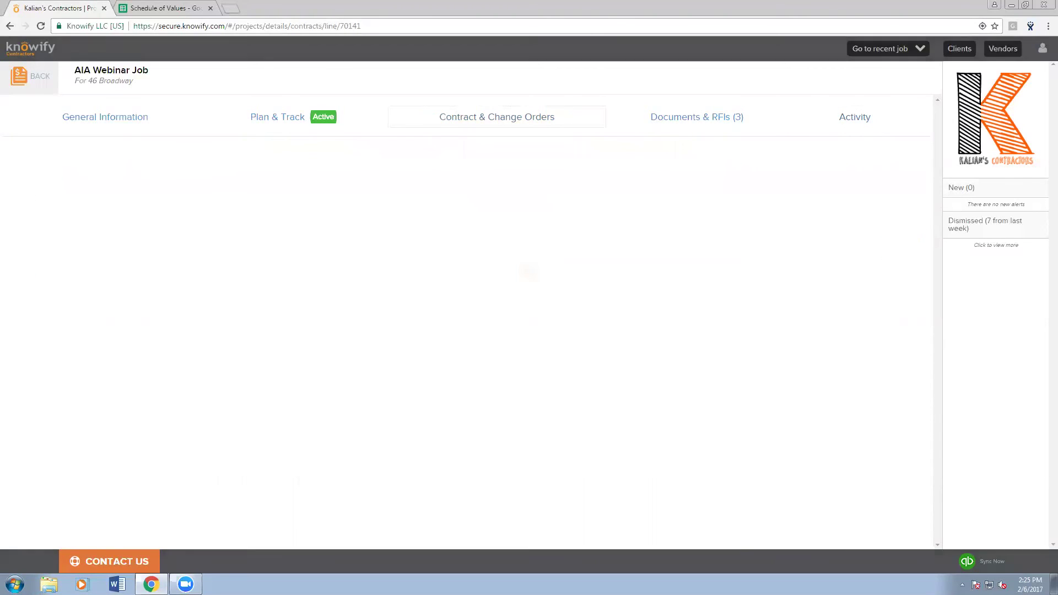